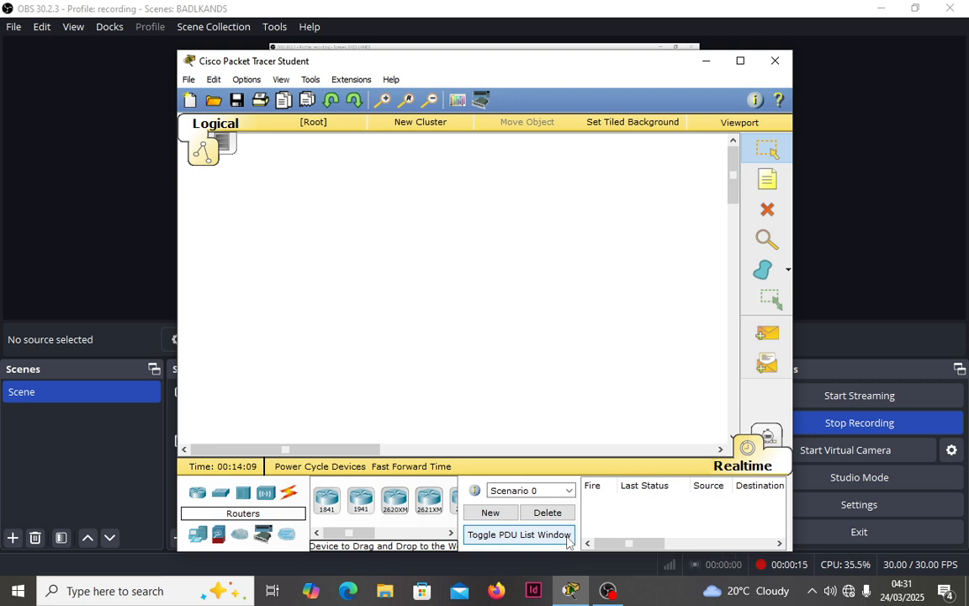
click(706, 64)
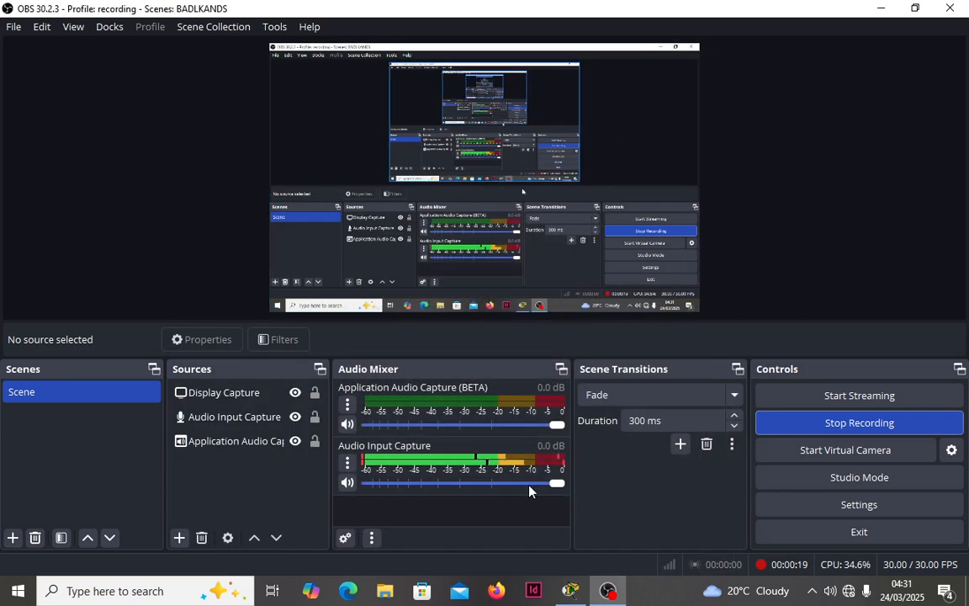
mouse_move(570, 589)
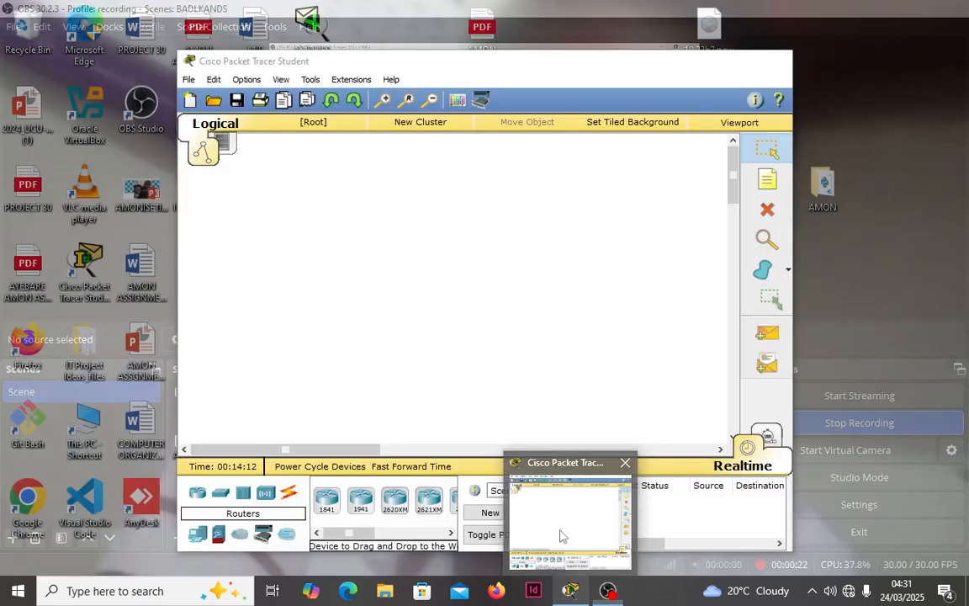
click(563, 543)
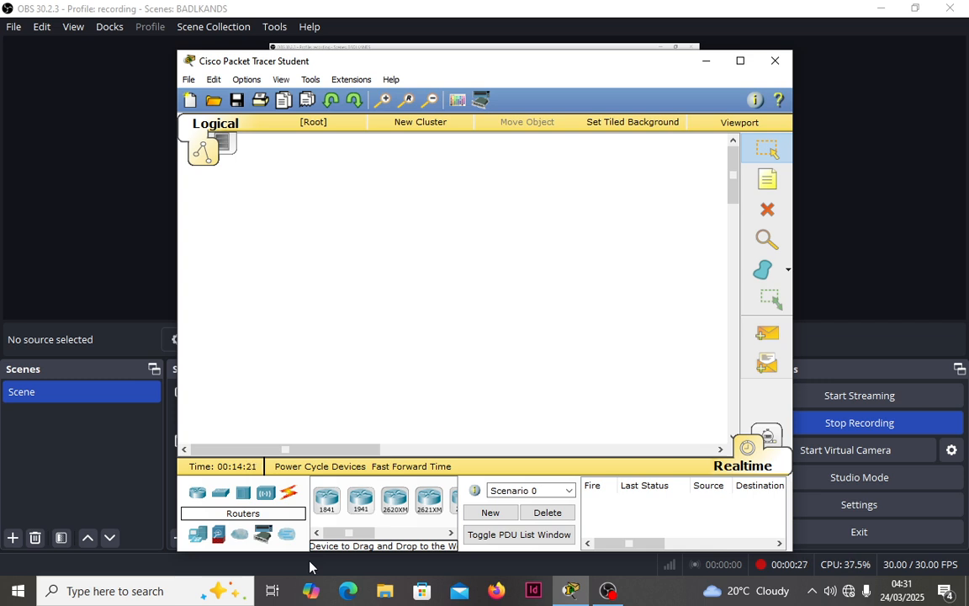
Place a 2960 switch in the upper middle of the empty logical workspace.
click(221, 496)
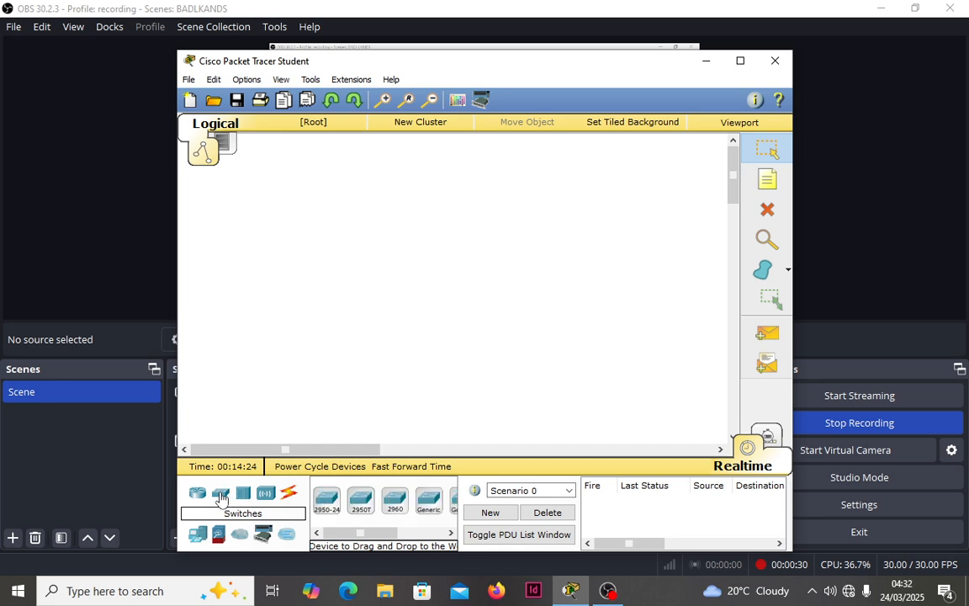
click(397, 508)
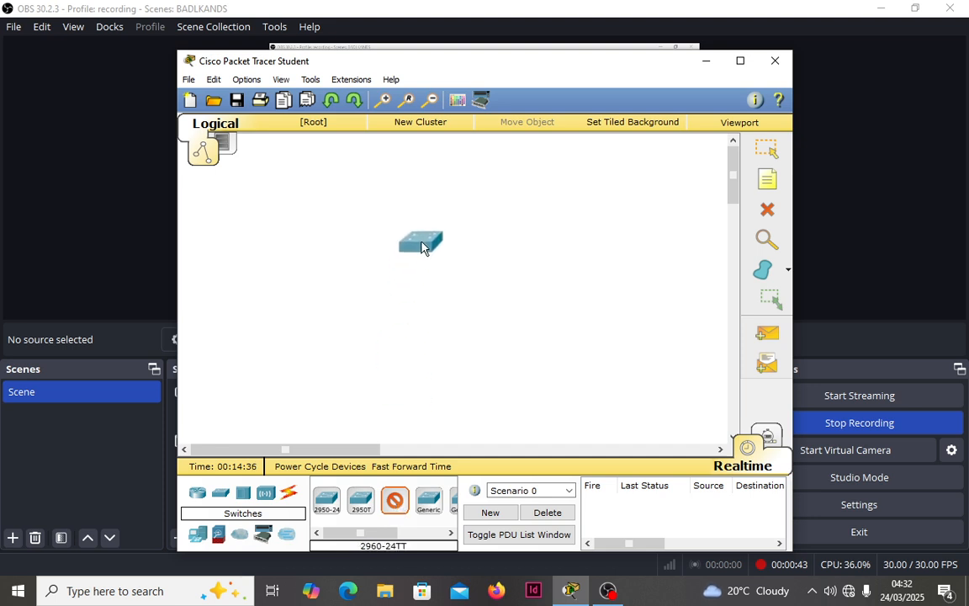
click(423, 264)
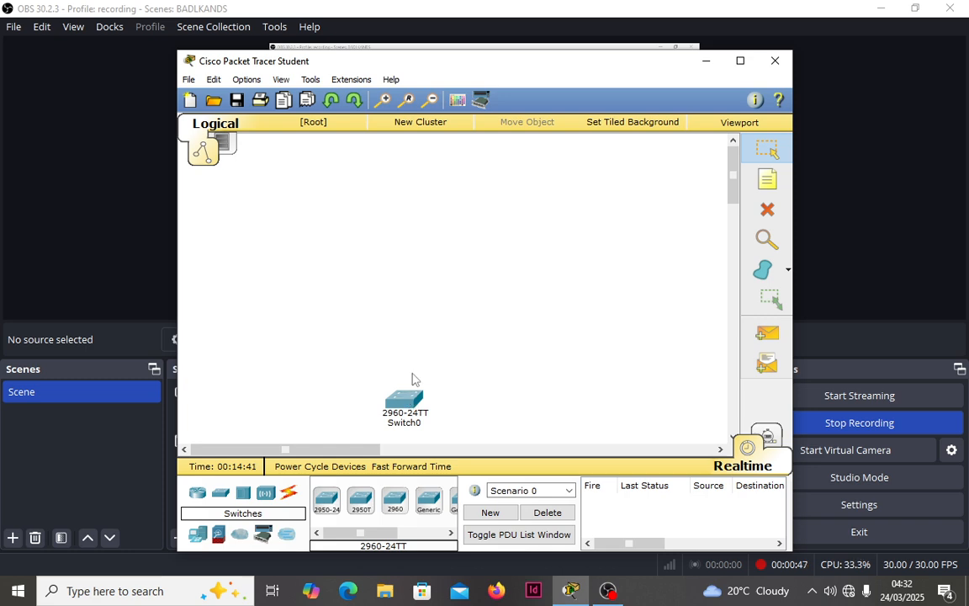
drag(409, 401, 433, 256)
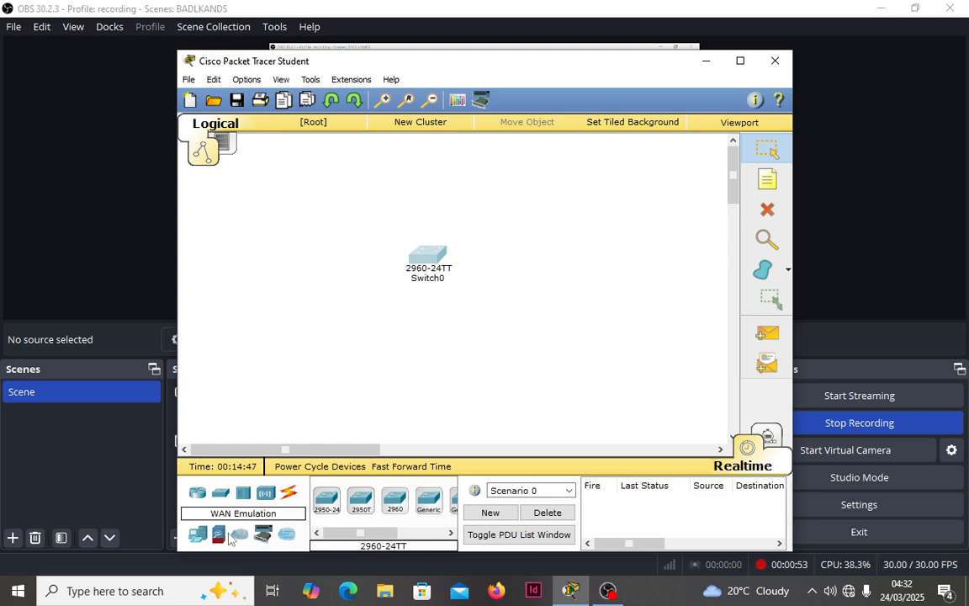
Add three generic laptops in a row below the switch.
click(199, 535)
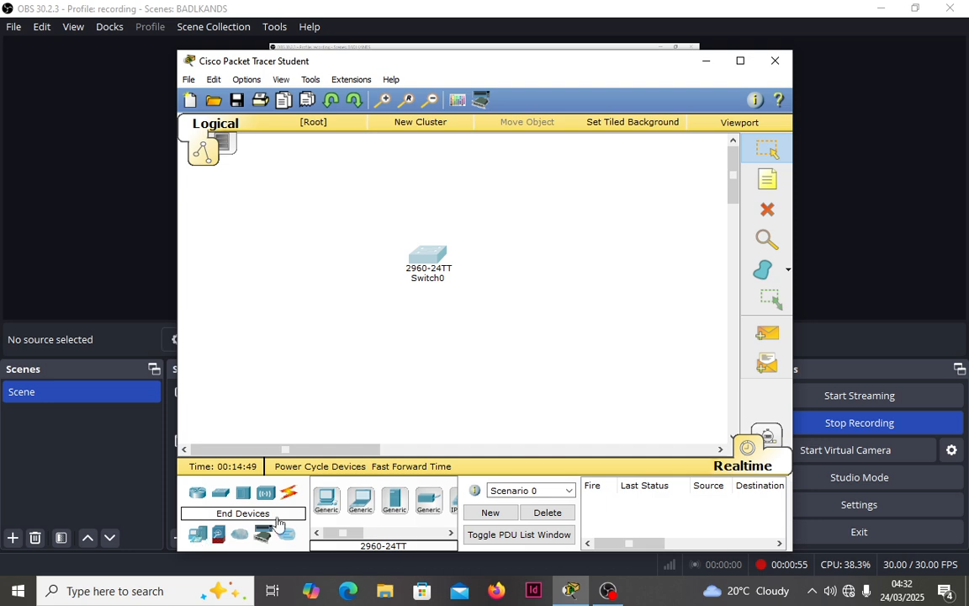
drag(358, 505, 367, 372)
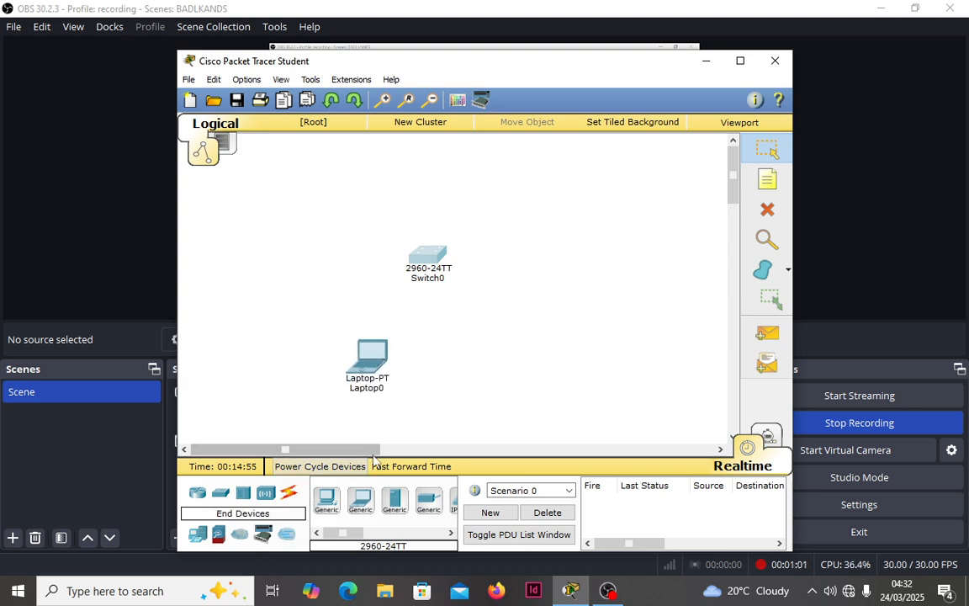
click(740, 64)
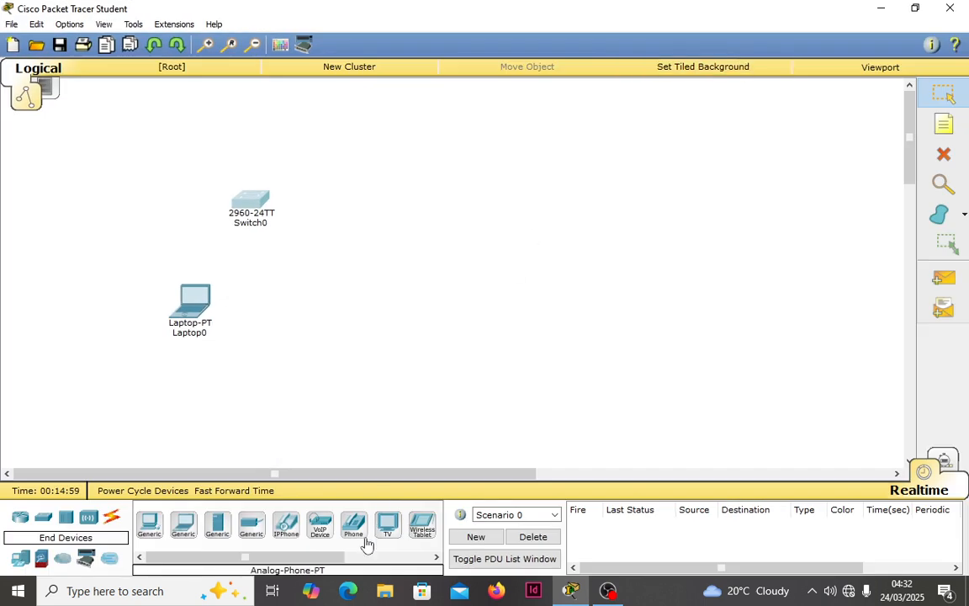
click(185, 527)
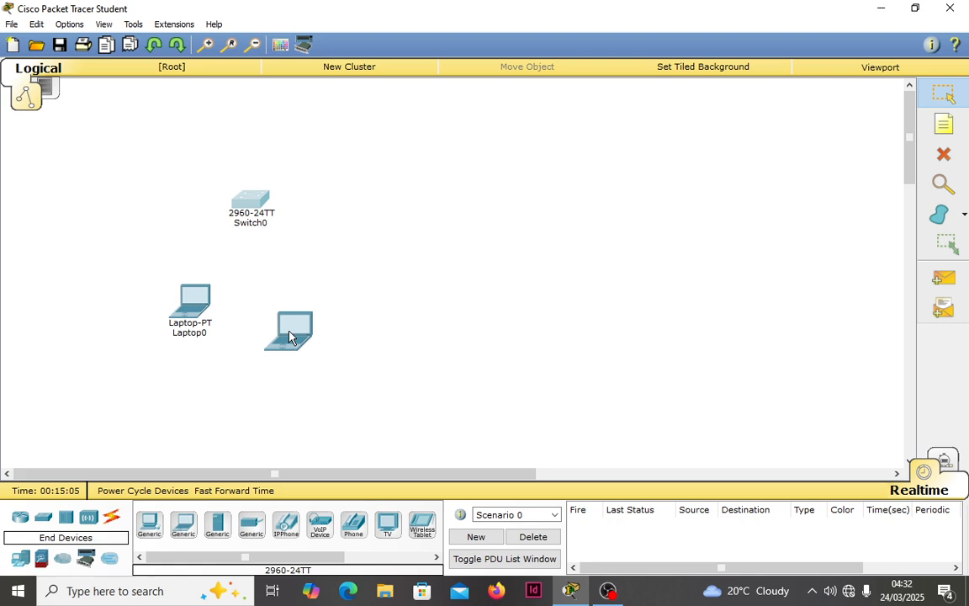
click(285, 318)
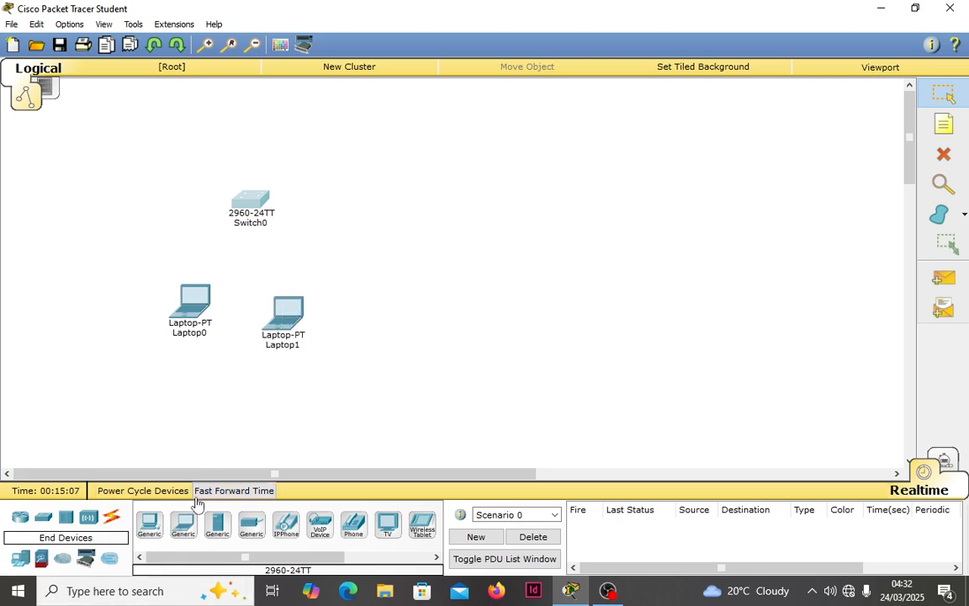
click(184, 523)
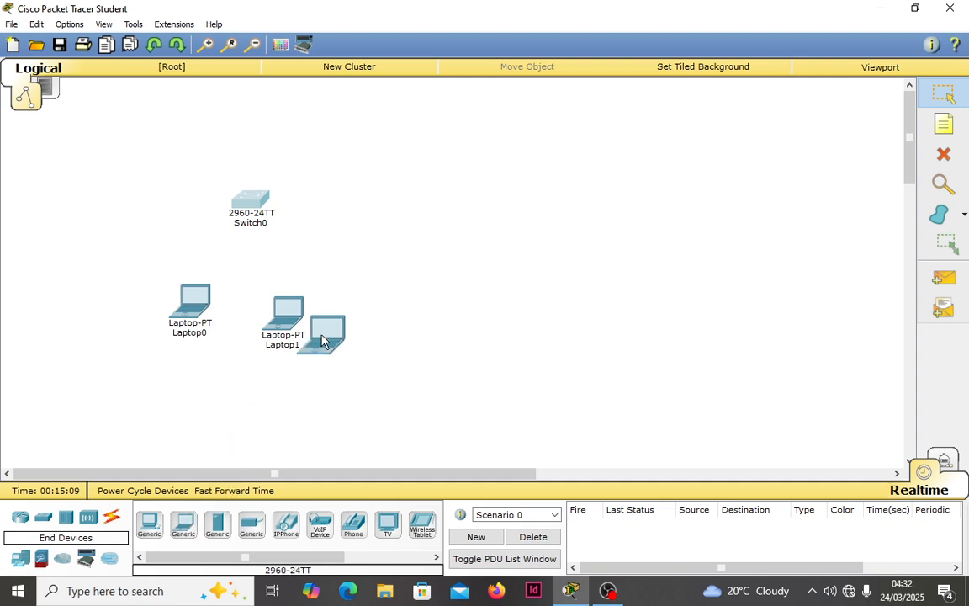
click(343, 321)
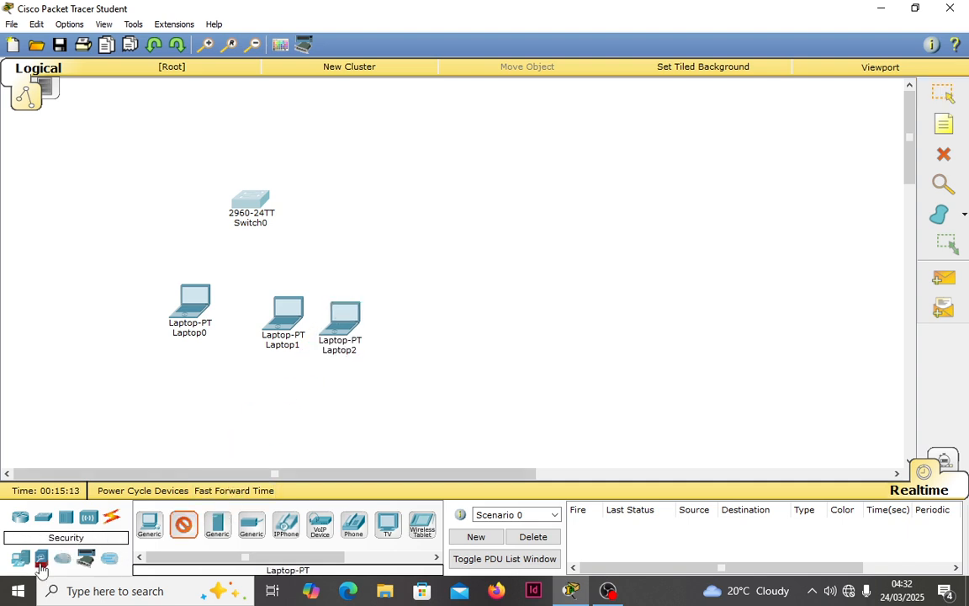
Add a generic server well to the right of the switch, level with it.
click(217, 525)
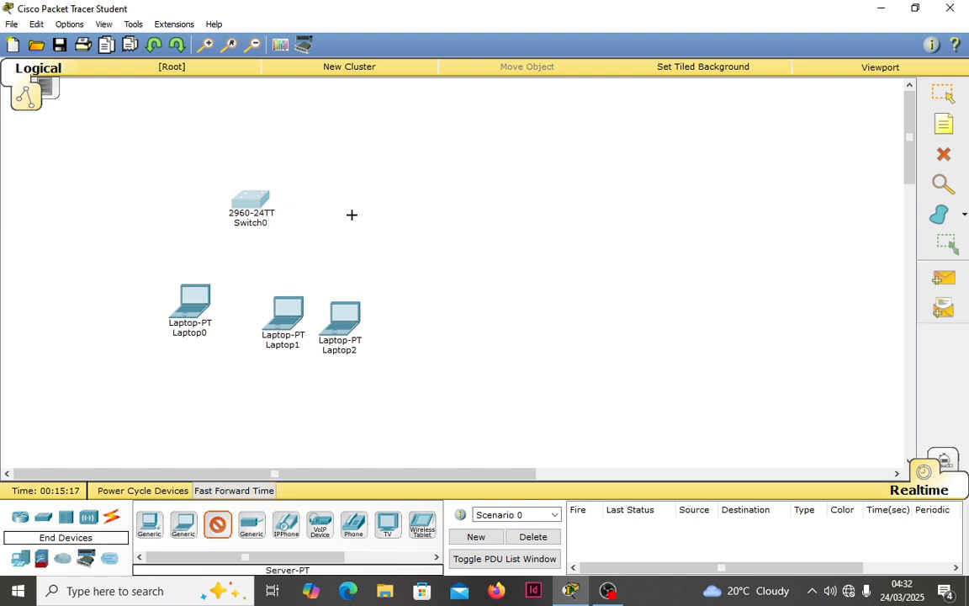
click(496, 192)
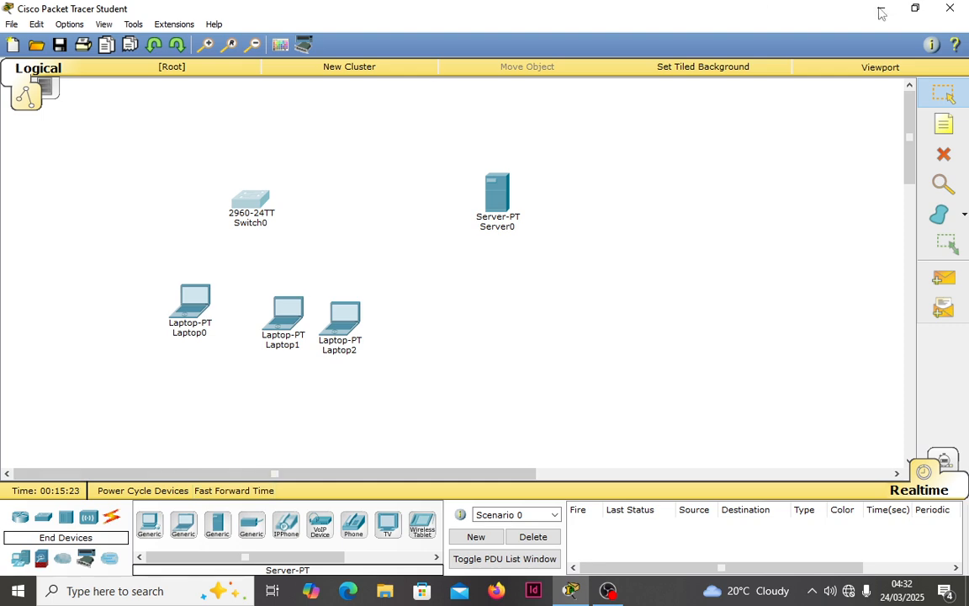
click(915, 10)
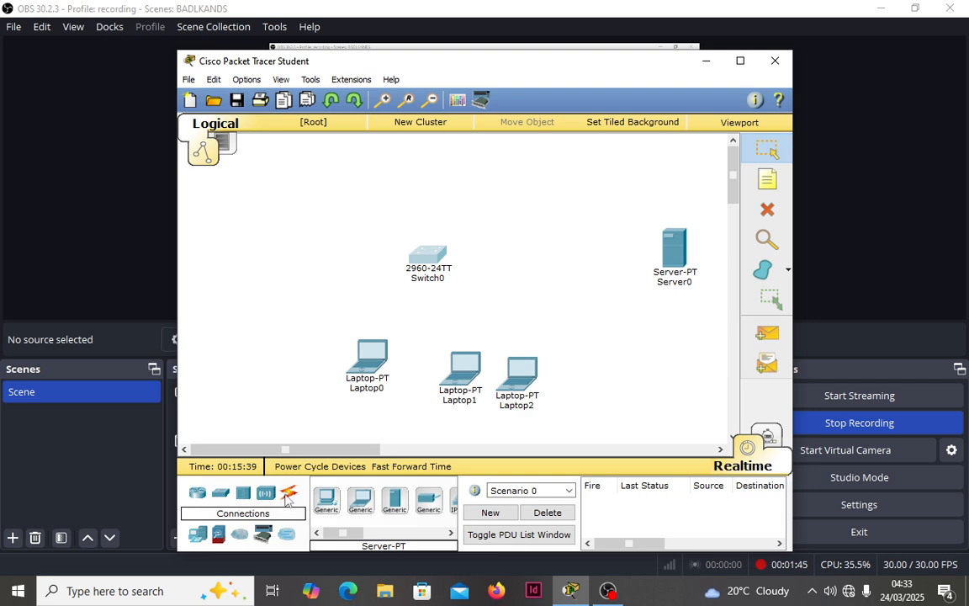
Connect Laptop0's FastEthernet0 port to FastEthernet0/2 on Switch0 with a copper straight-through cable.
click(287, 497)
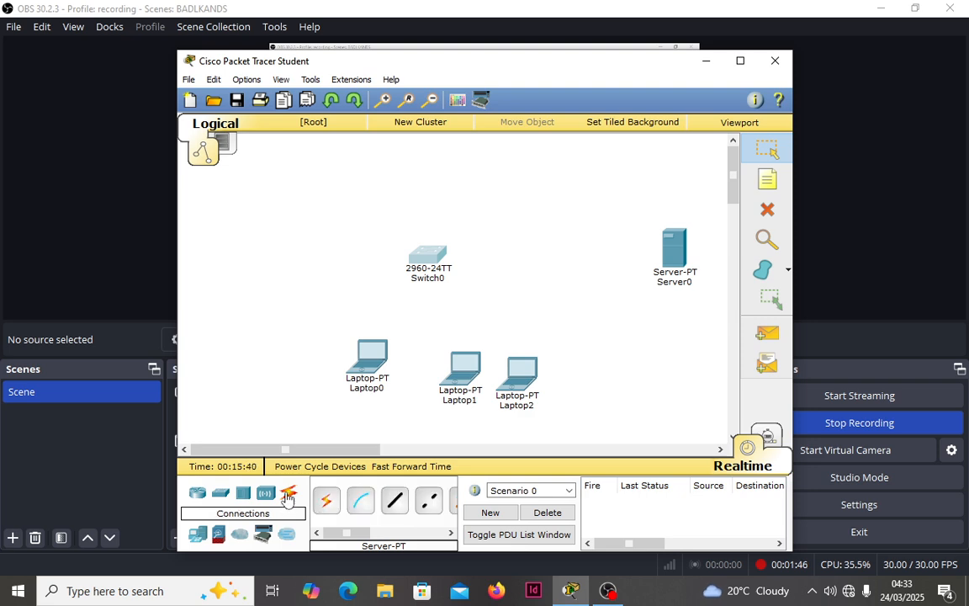
click(394, 499)
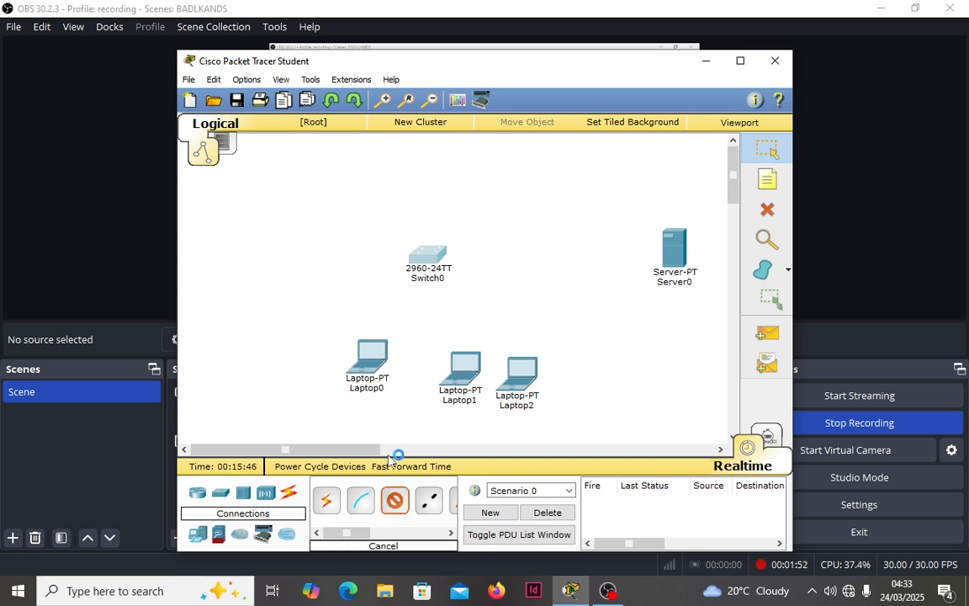
click(372, 346)
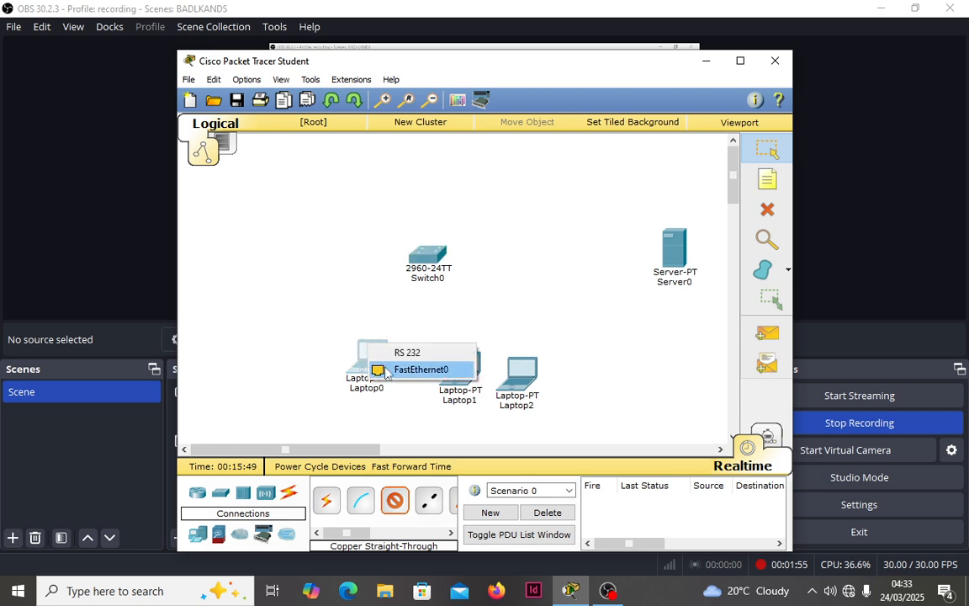
click(412, 369)
click(421, 263)
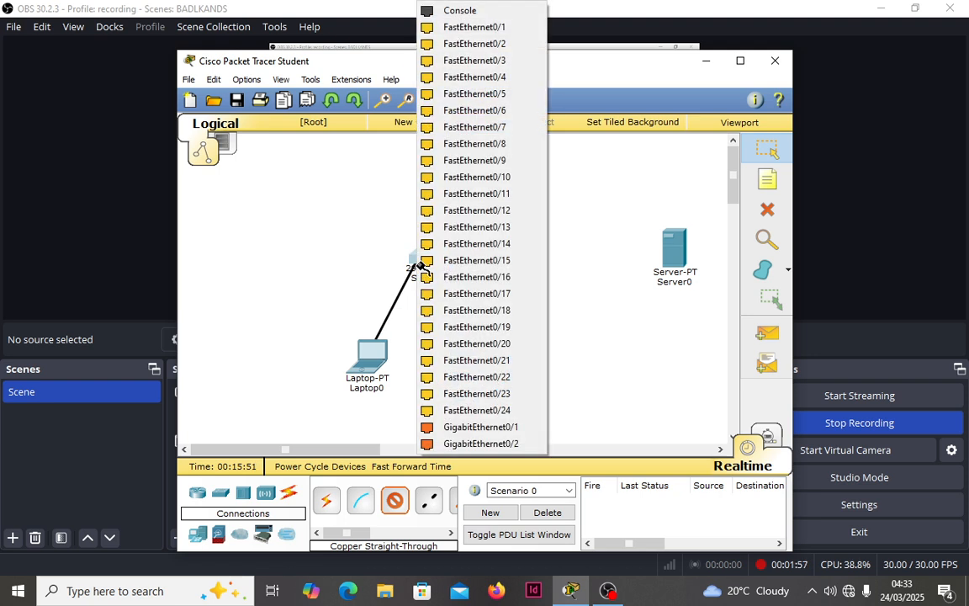
click(484, 47)
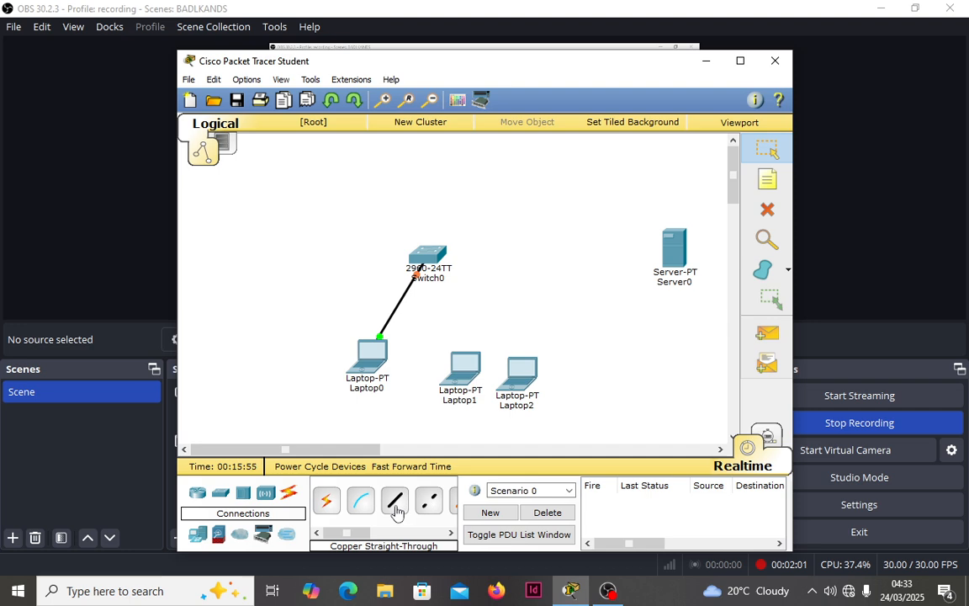
Connect Laptop1's FastEthernet0 port to FastEthernet0/3 on Switch0 with a copper straight-through cable.
click(395, 502)
click(458, 363)
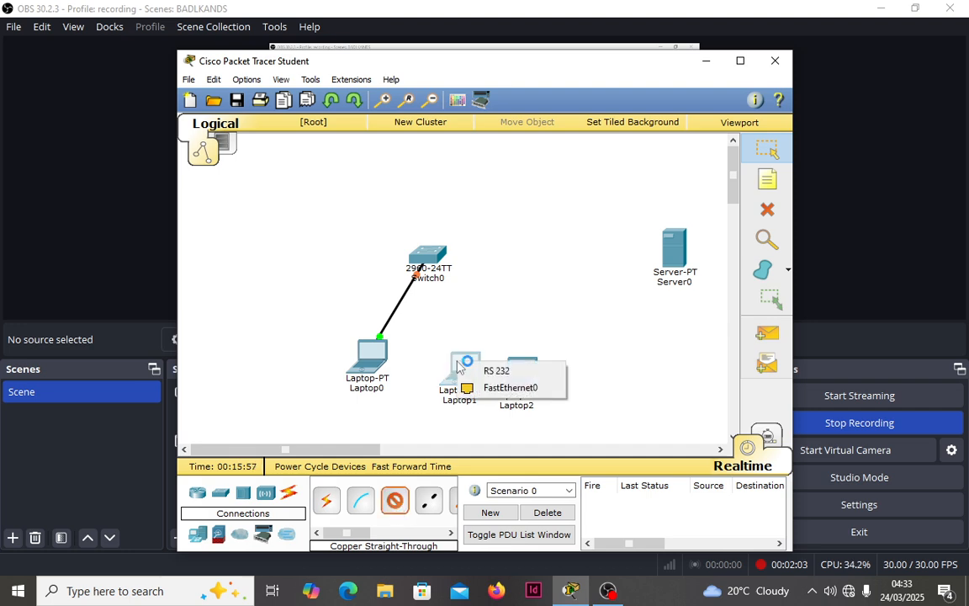
click(475, 388)
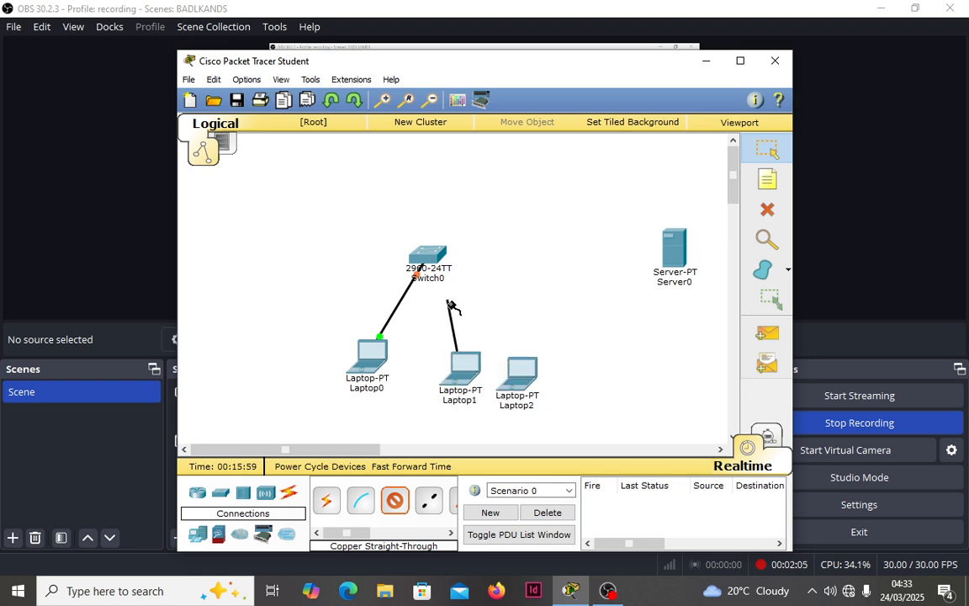
click(428, 261)
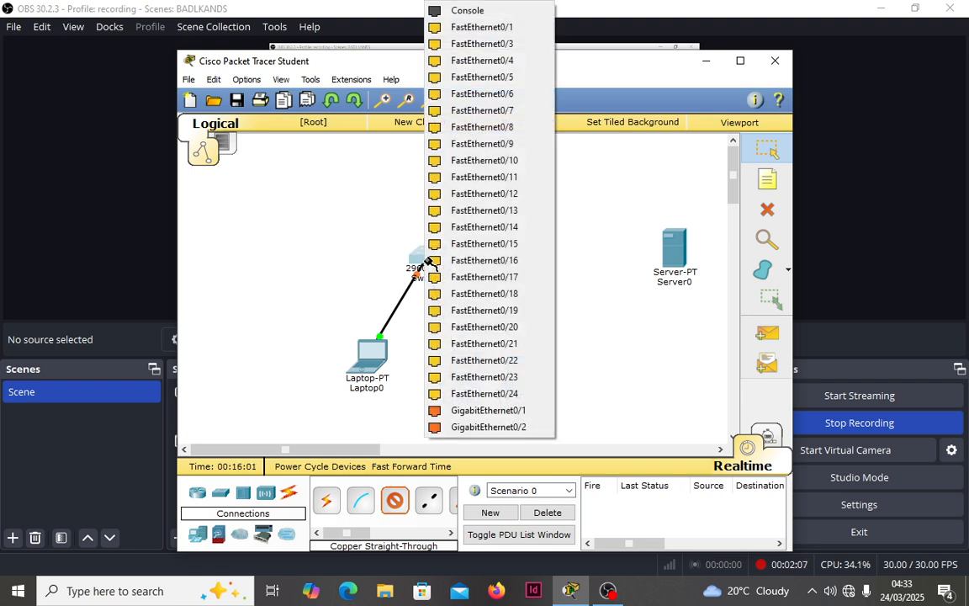
click(439, 41)
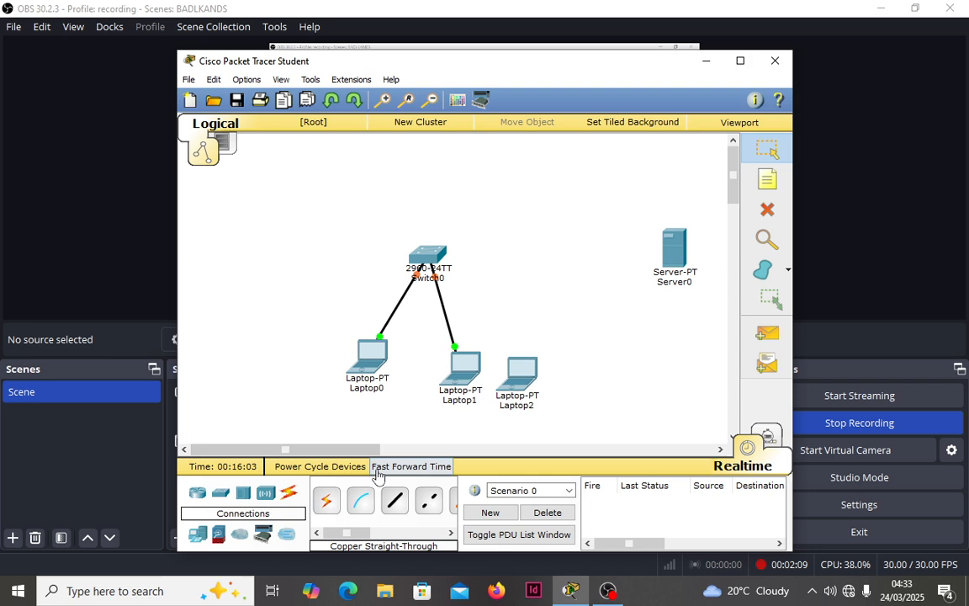
Connect Laptop2's FastEthernet0 port to FastEthernet0/4 on Switch0 with a copper straight-through cable.
click(521, 372)
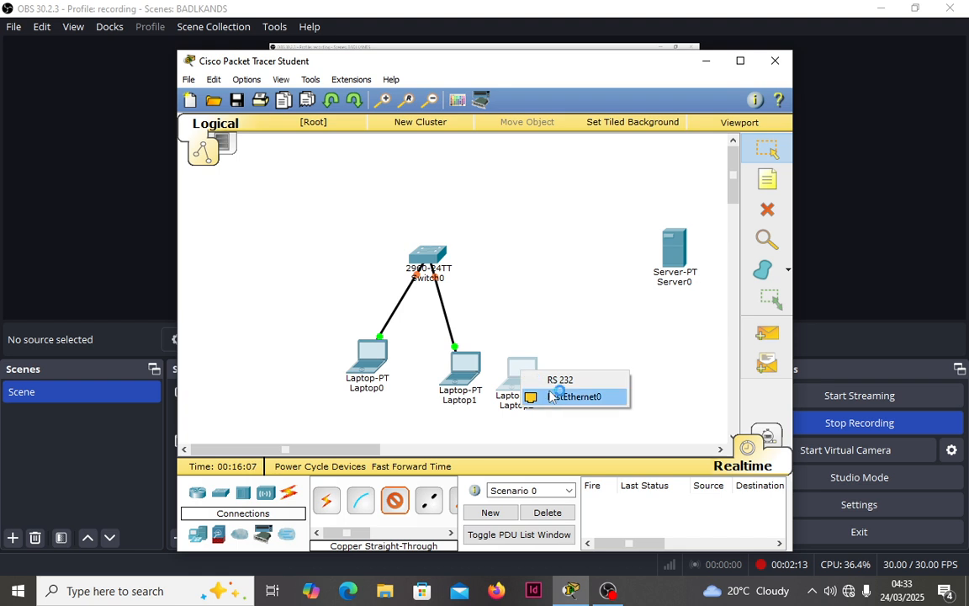
click(549, 397)
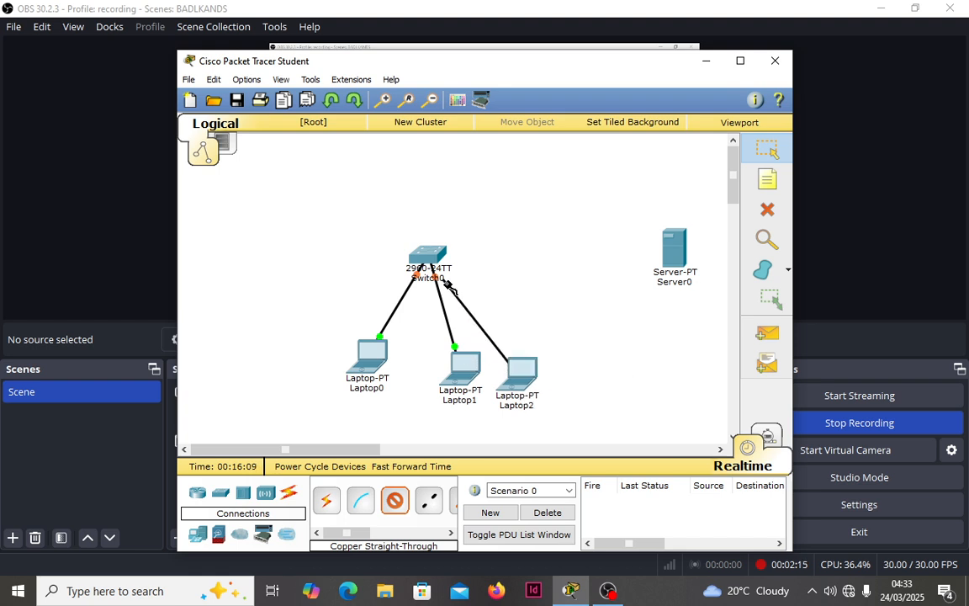
click(433, 257)
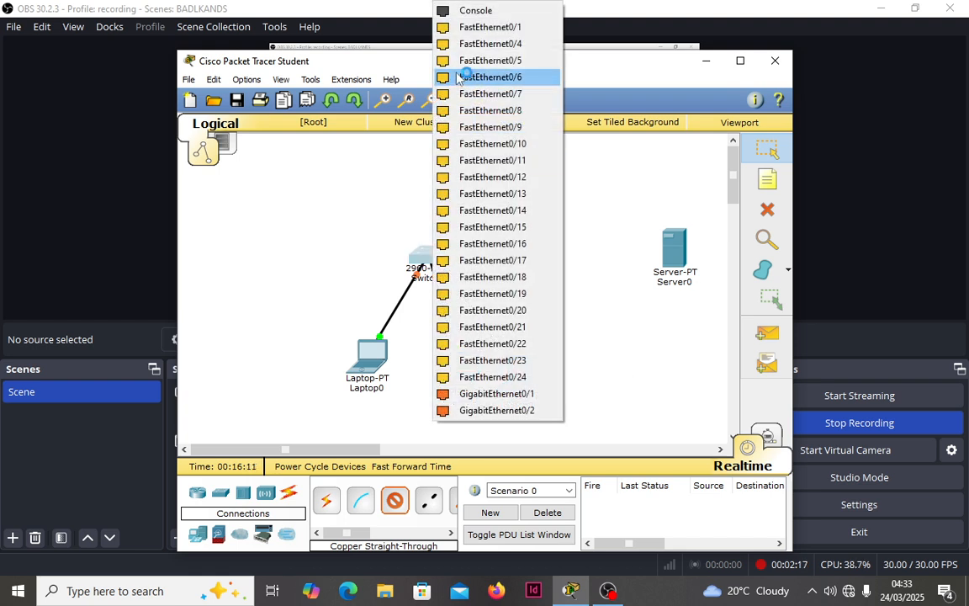
click(461, 43)
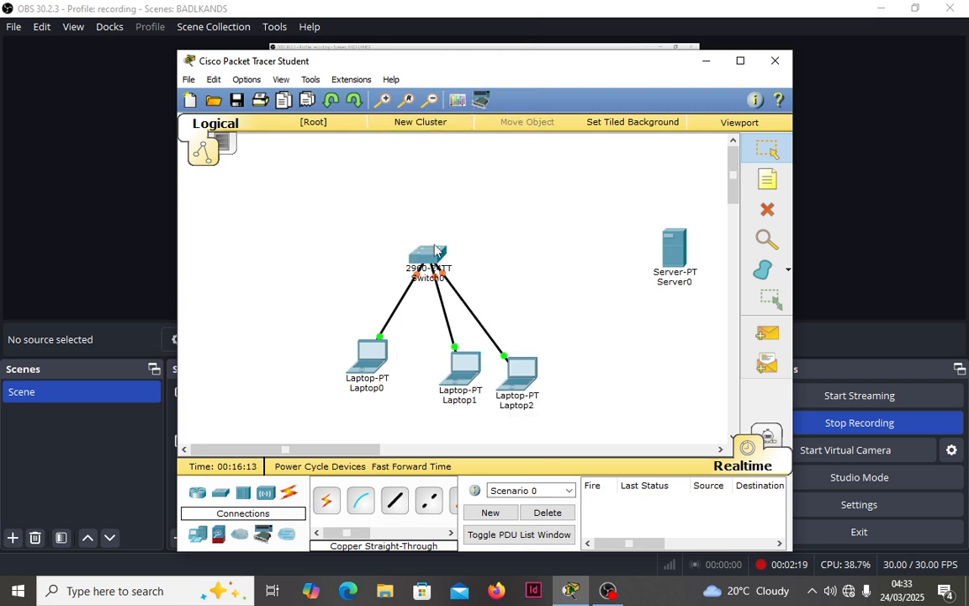
Connect FastEthernet0/1 on Switch0 to Server0's FastEthernet0 port with a copper straight-through cable.
click(394, 502)
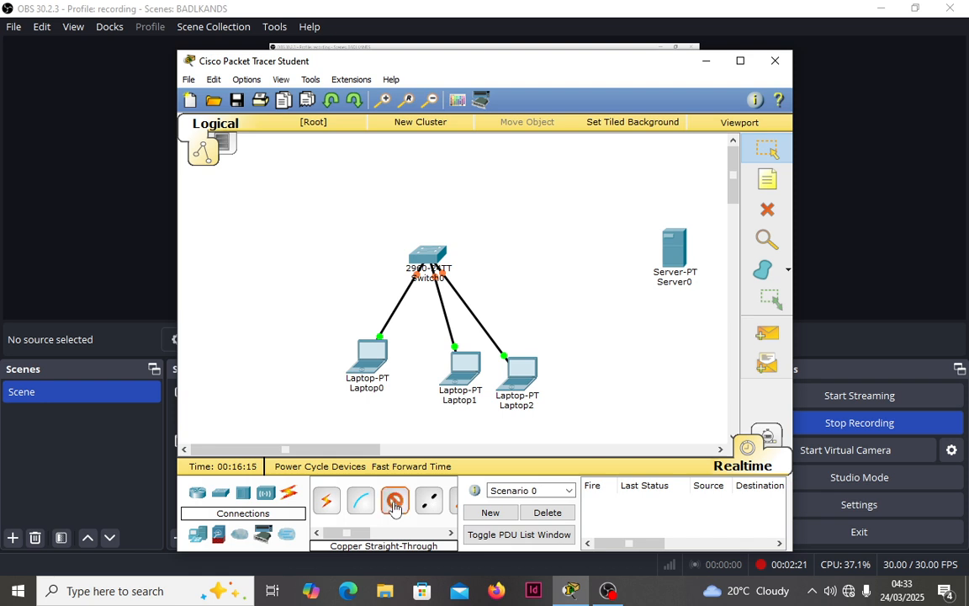
click(435, 257)
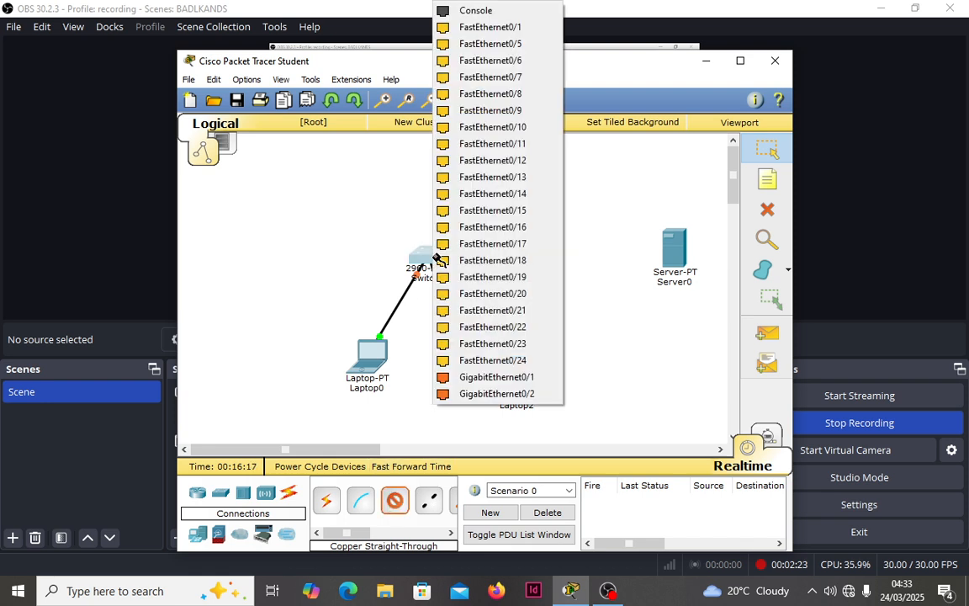
click(476, 28)
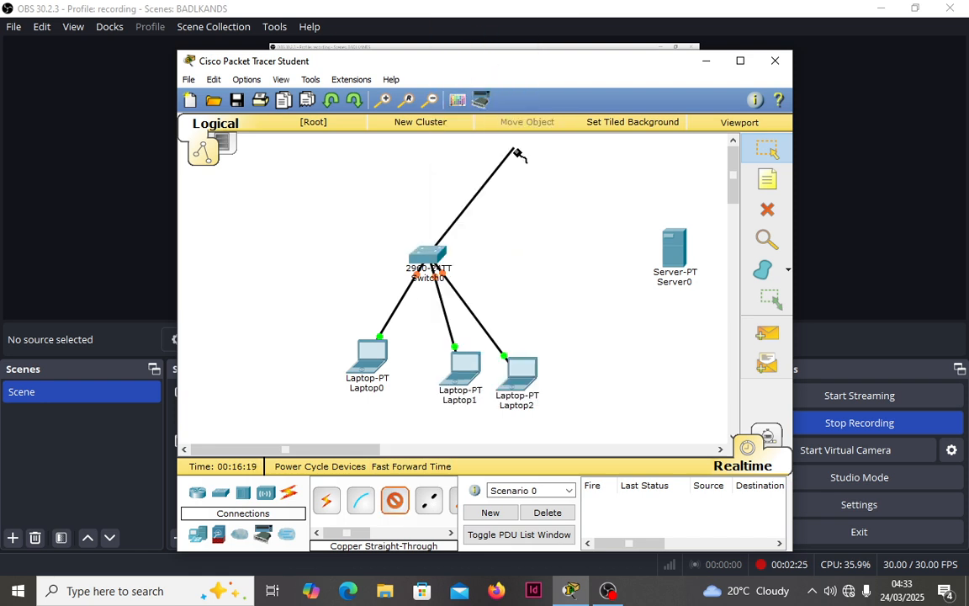
click(674, 249)
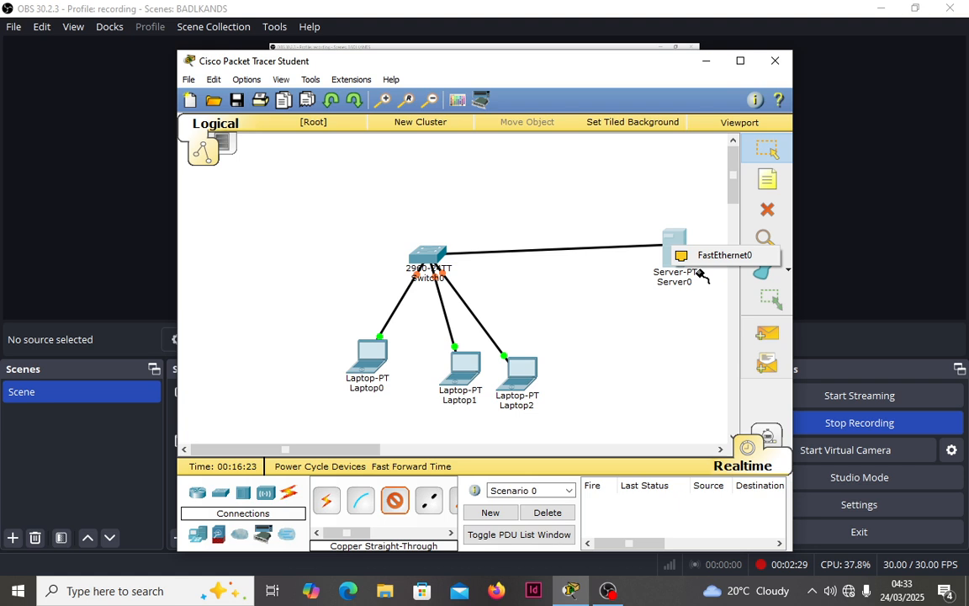
click(708, 255)
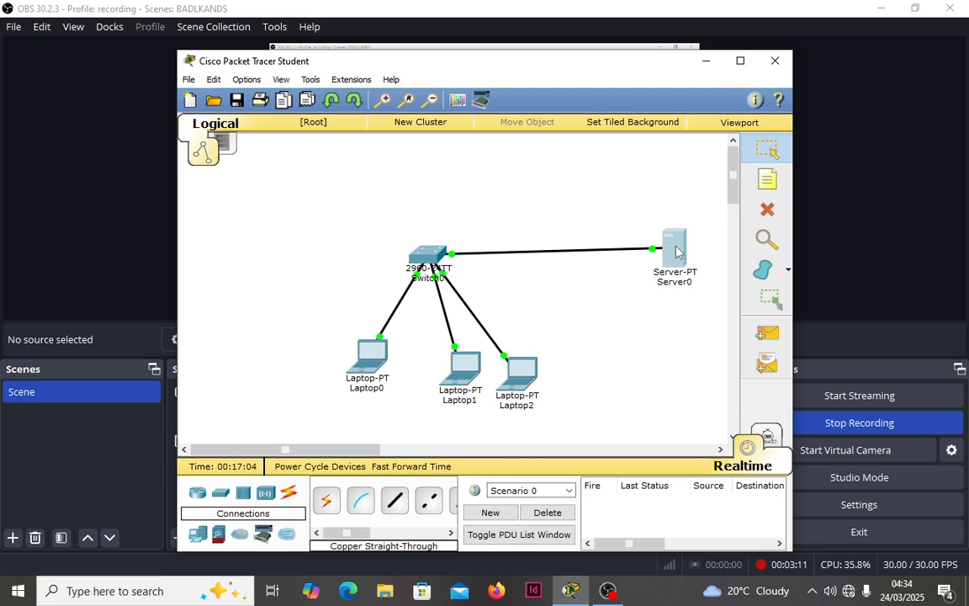
Assign Server0's FastEthernet0 the static IP address 20.20.20.1 with the class default subnet mask 255.0.0.0.
click(675, 244)
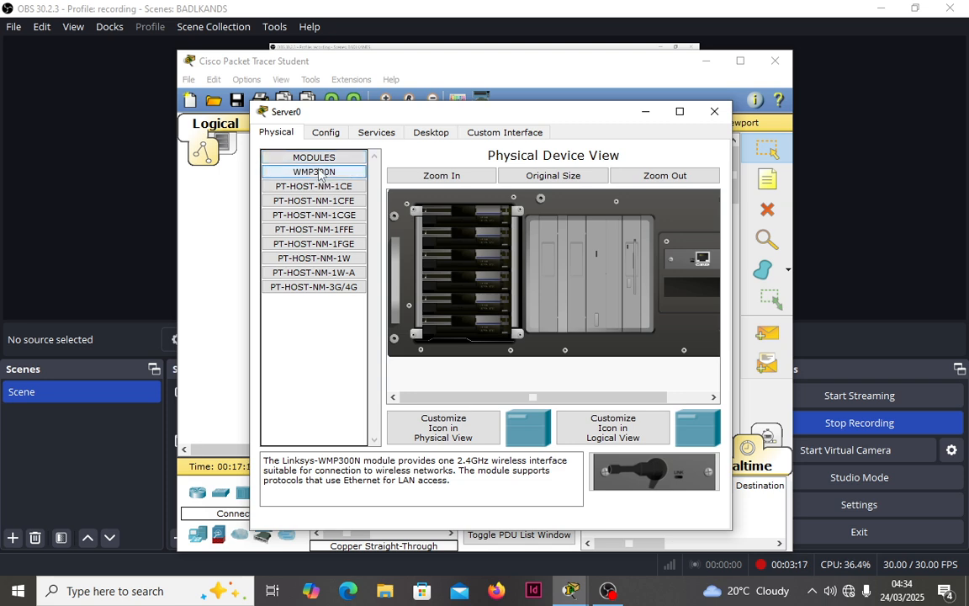
click(396, 136)
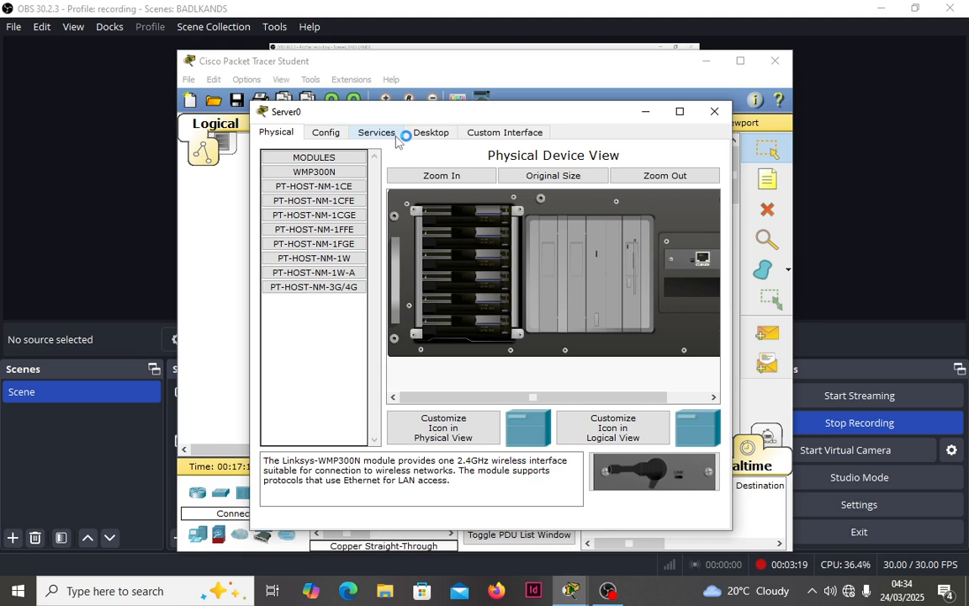
click(429, 135)
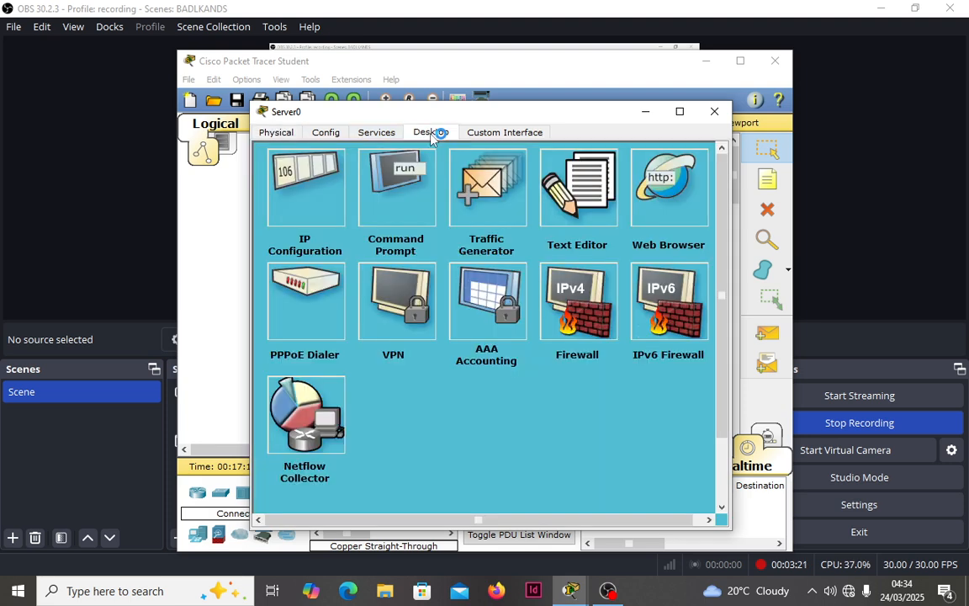
click(311, 197)
click(401, 257)
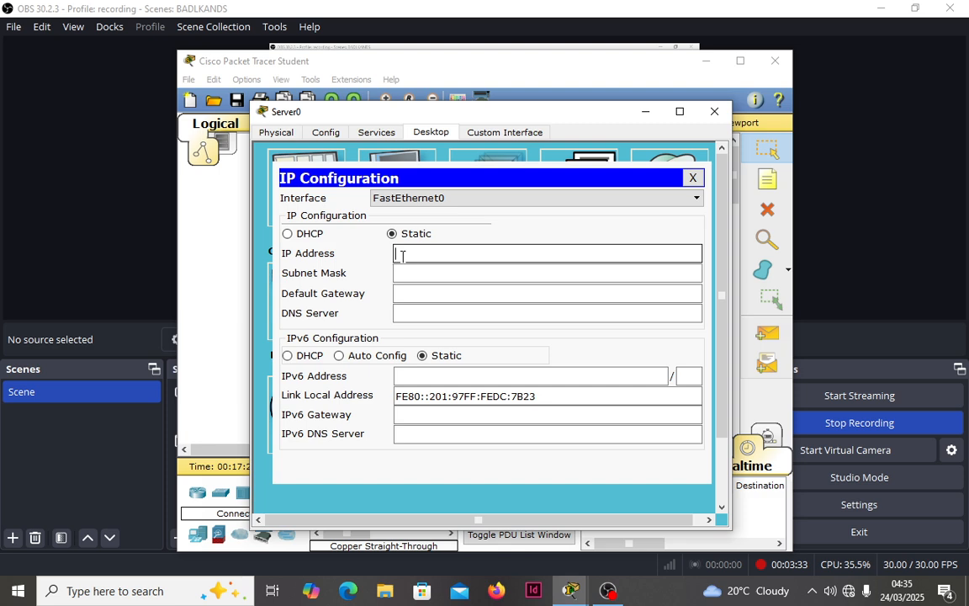
text(20.20.20.1)
click(407, 271)
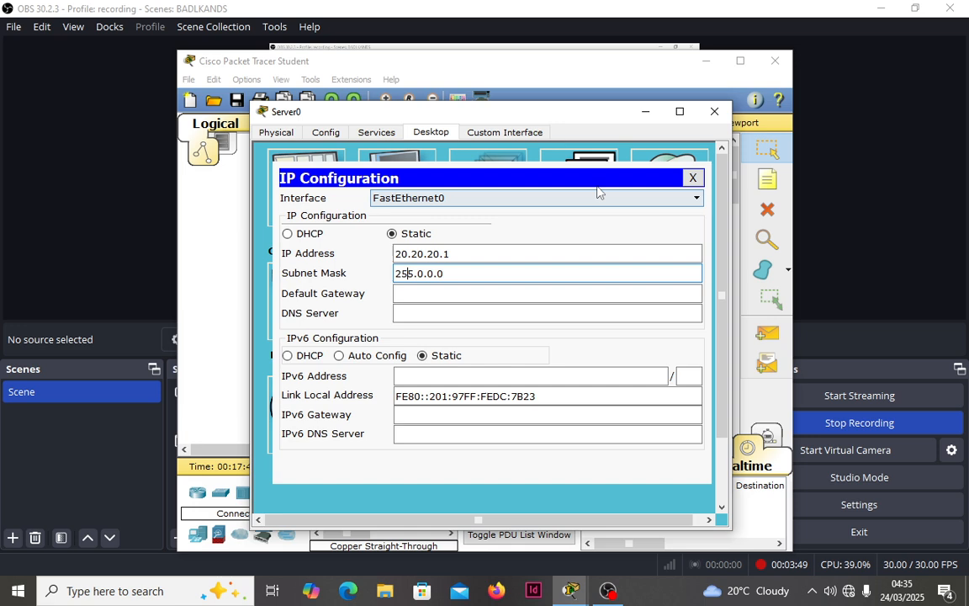
click(692, 178)
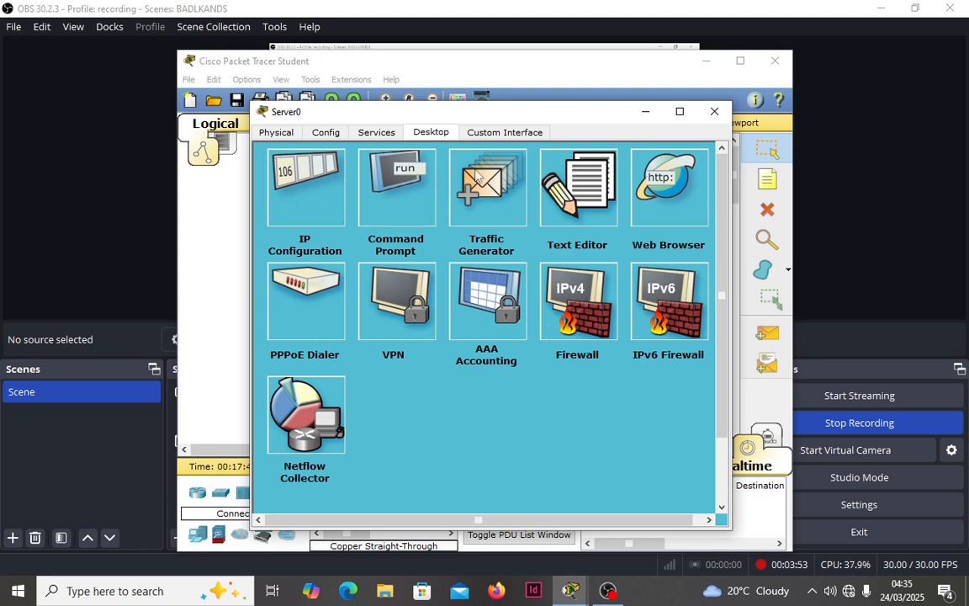
Set the default gateway of Server0's DHCP pool serverPool to 20.20.20.1.
click(368, 134)
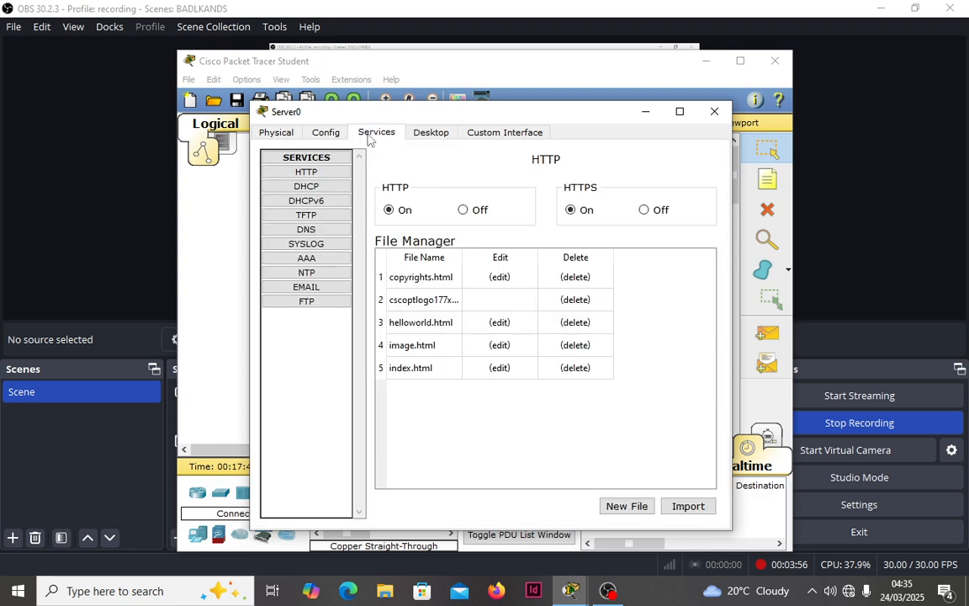
click(313, 187)
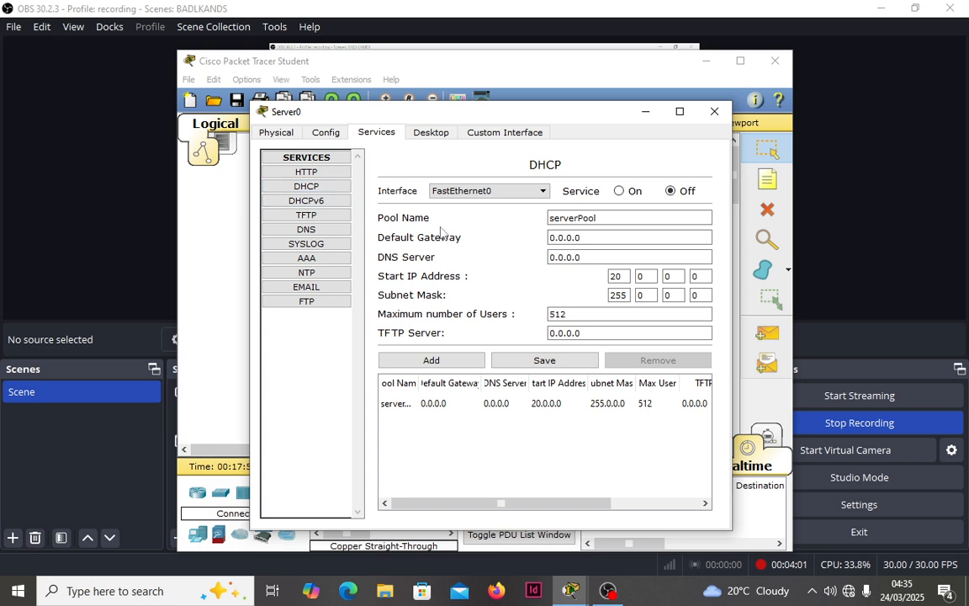
click(603, 254)
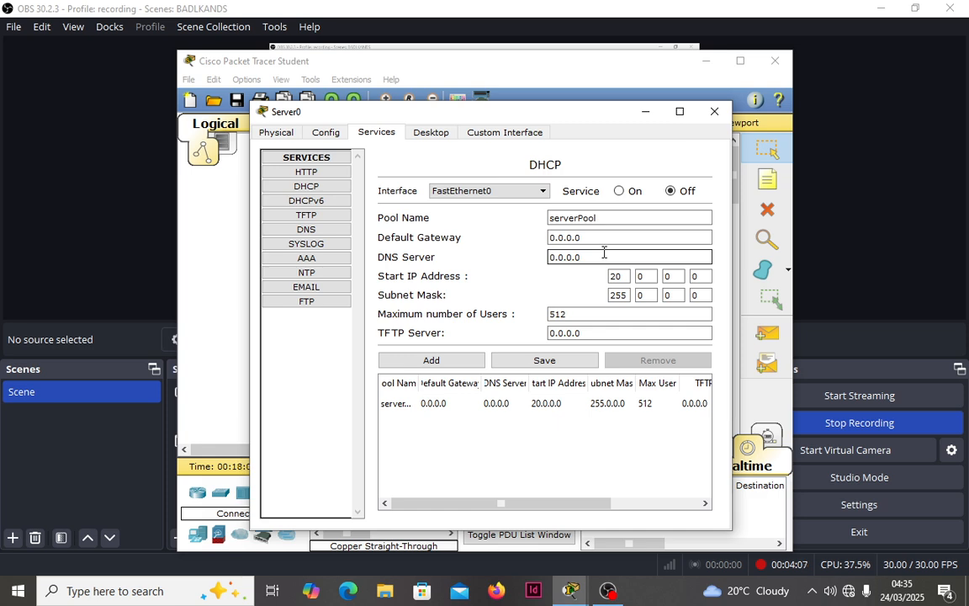
click(586, 238)
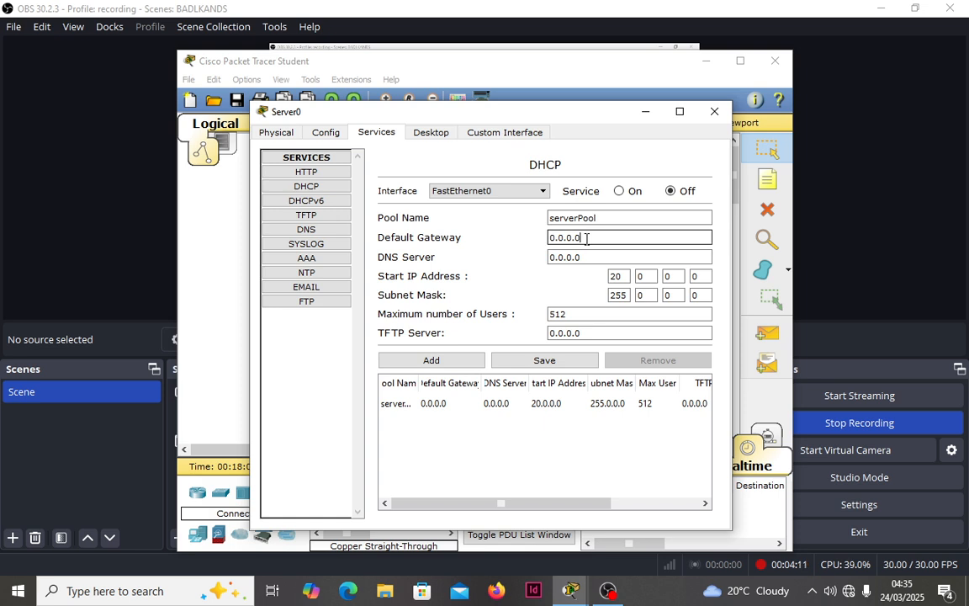
key(BackSpace)
key(BackSpace)
key(BackSpace)
key(BackSpace)
key(BackSpace)
key(BackSpace)
key(BackSpace)
text(20.20.20.1)
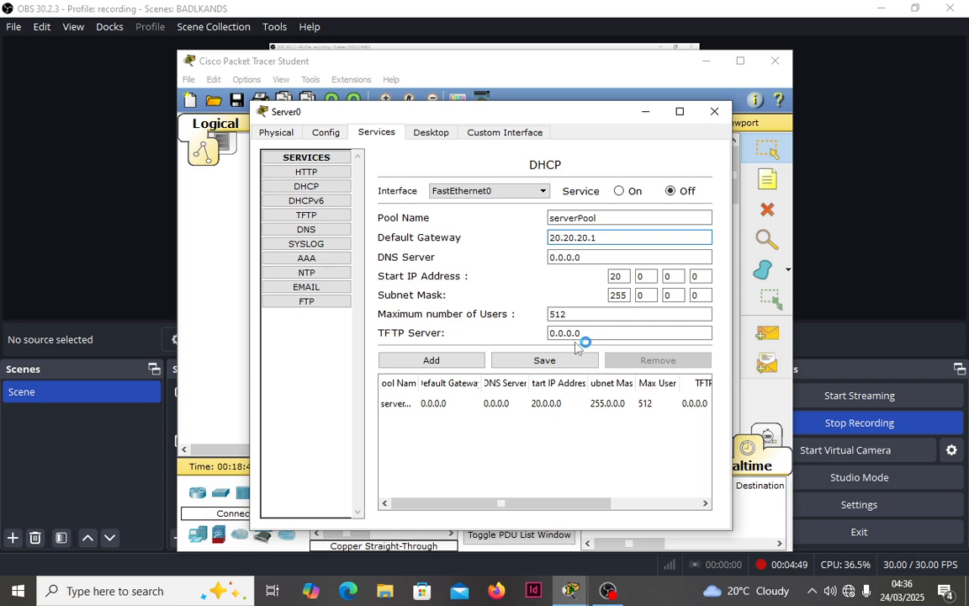
Limit serverPool to a maximum of 10 users and save the DHCP pool.
click(577, 313)
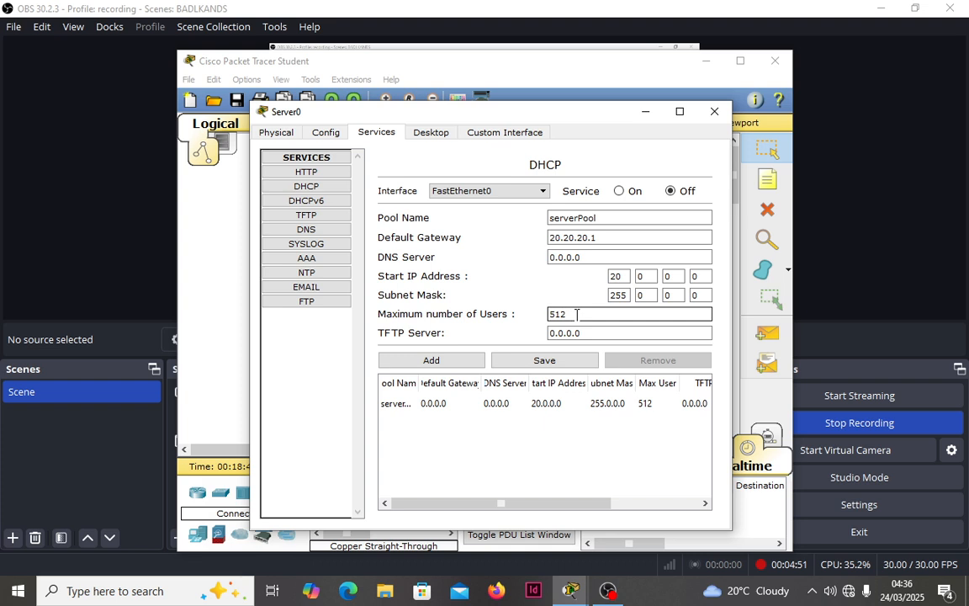
key(BackSpace)
key(BackSpace)
key(BackSpace)
text(10)
click(542, 365)
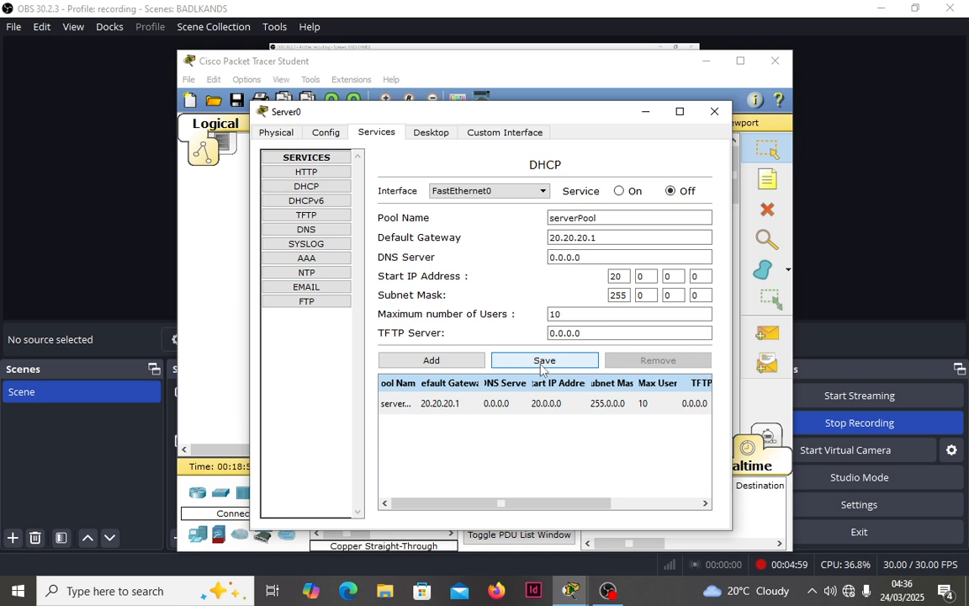
Turn on the DHCP service for Server0's FastEthernet0, close the server's settings and maximize the main window.
click(620, 192)
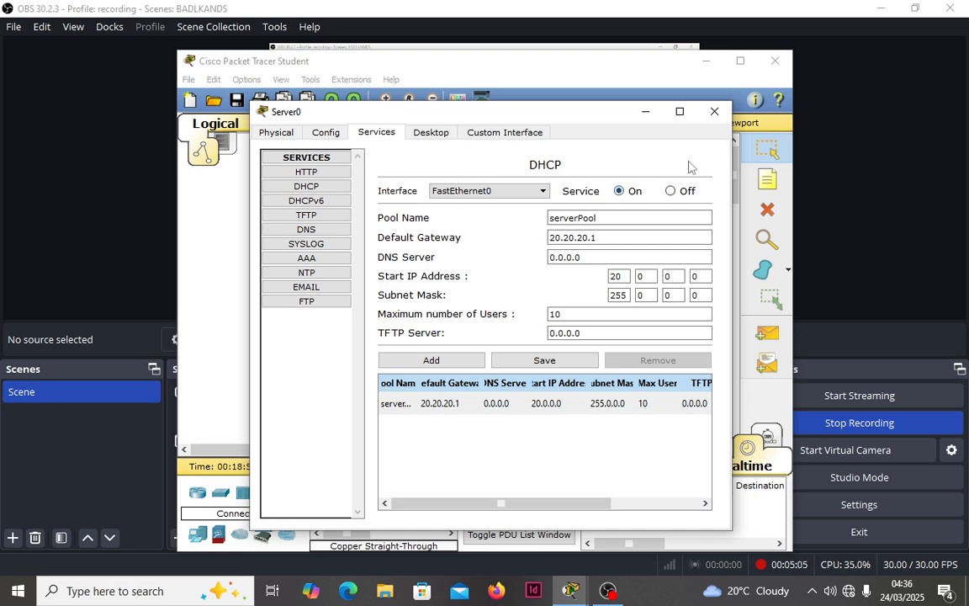
click(714, 112)
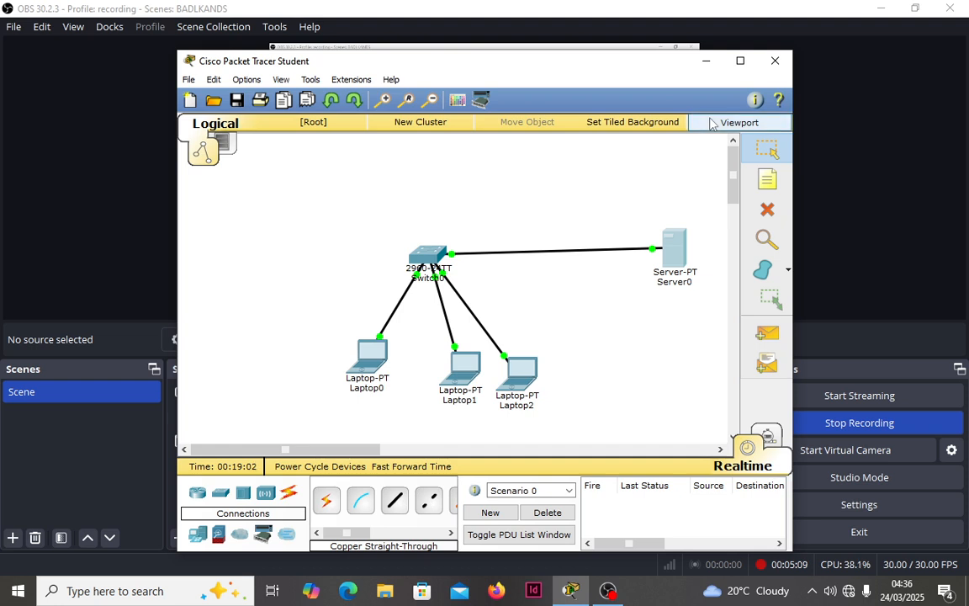
click(742, 63)
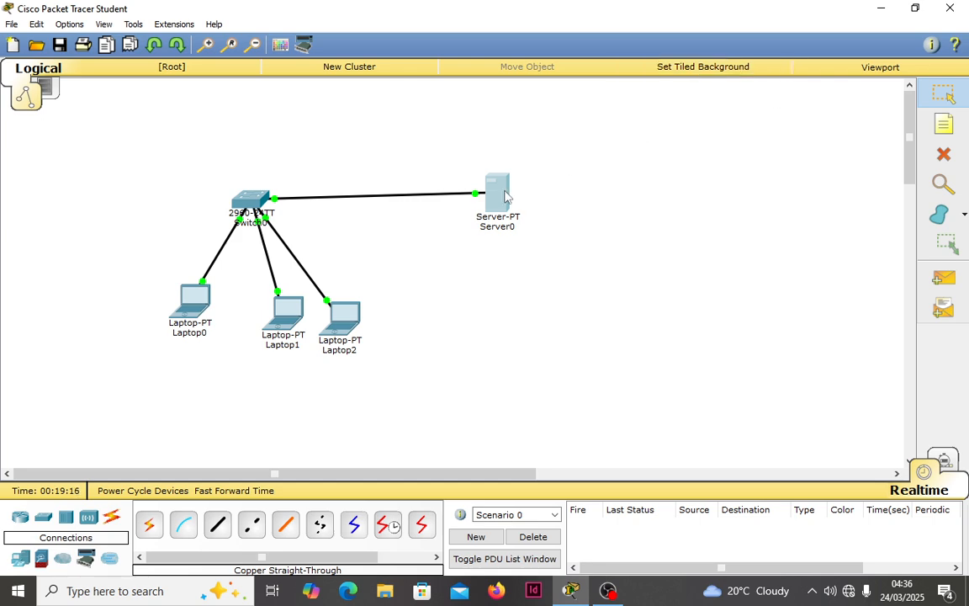
Switch Laptop0's IPv4 configuration from static to DHCP and close its settings.
mouse_move(347, 288)
mouse_move(188, 306)
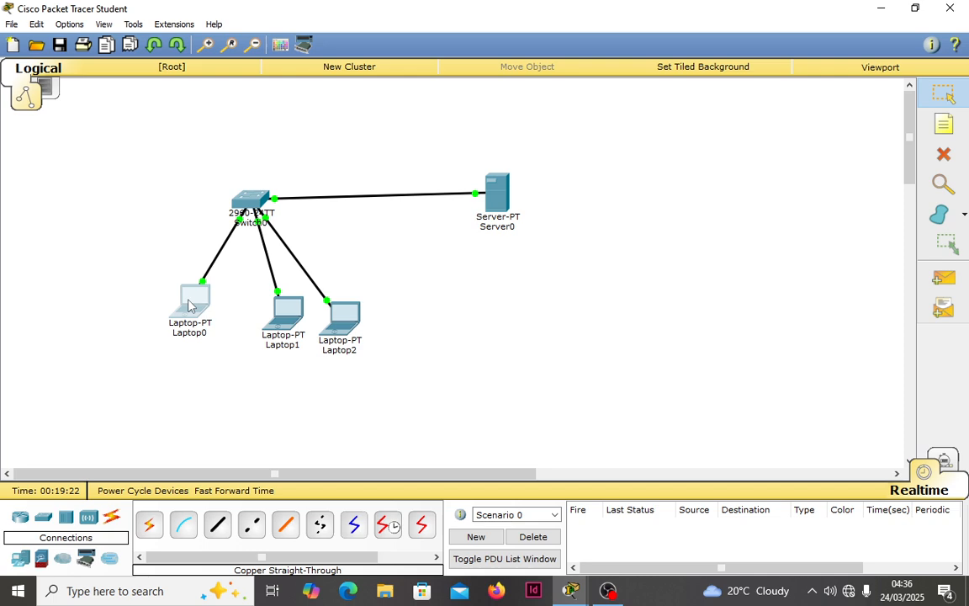
click(188, 306)
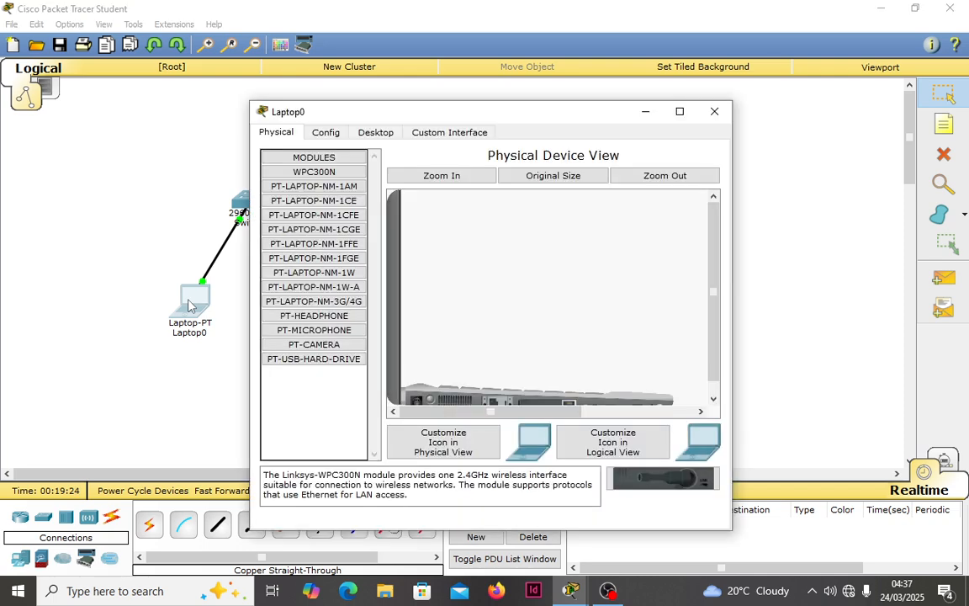
click(371, 134)
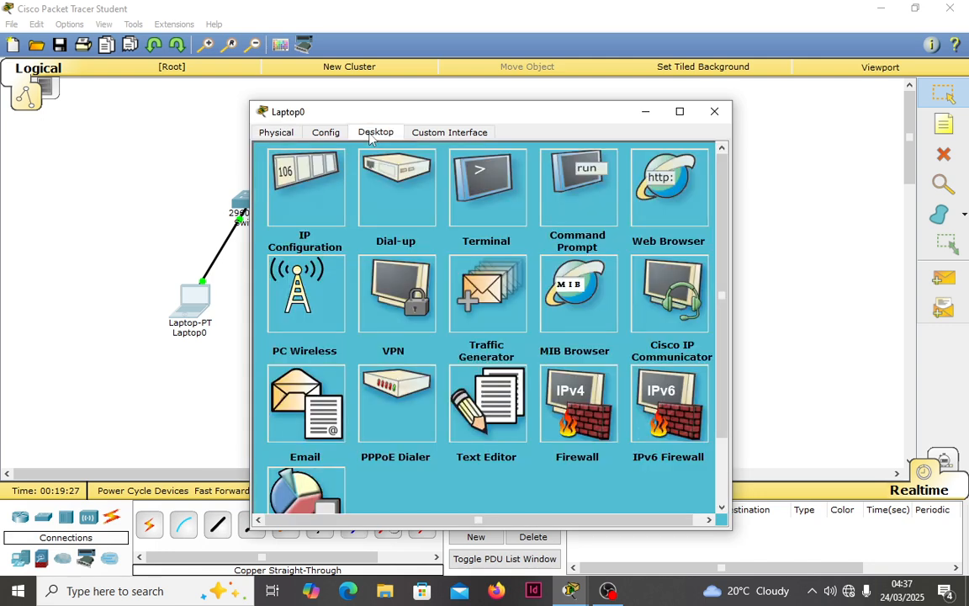
click(296, 192)
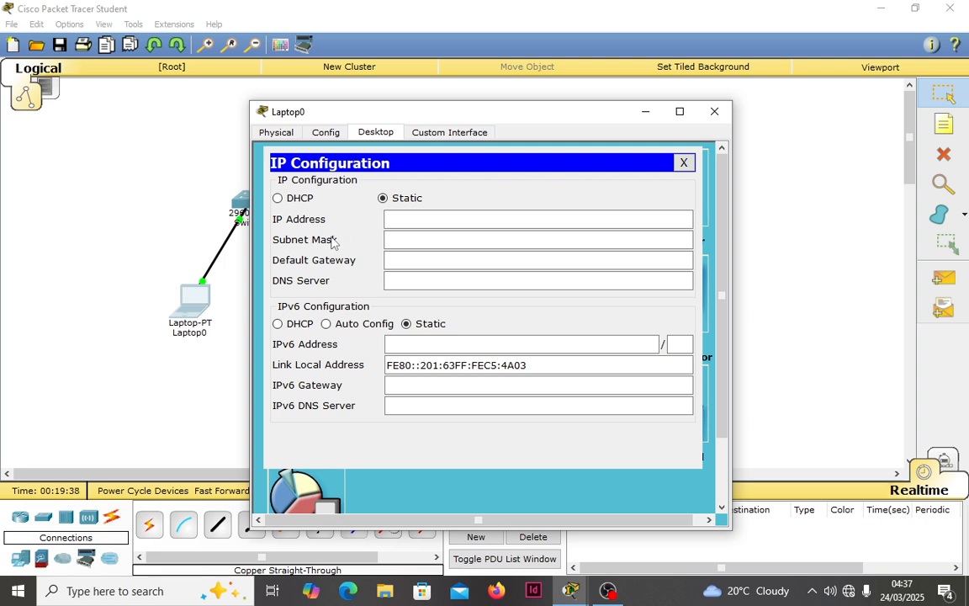
click(277, 198)
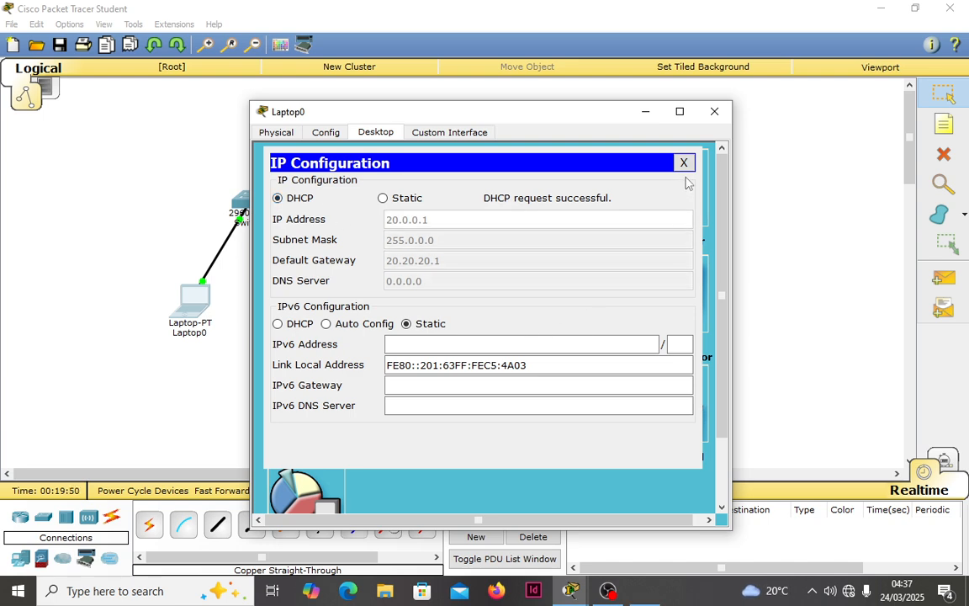
click(684, 163)
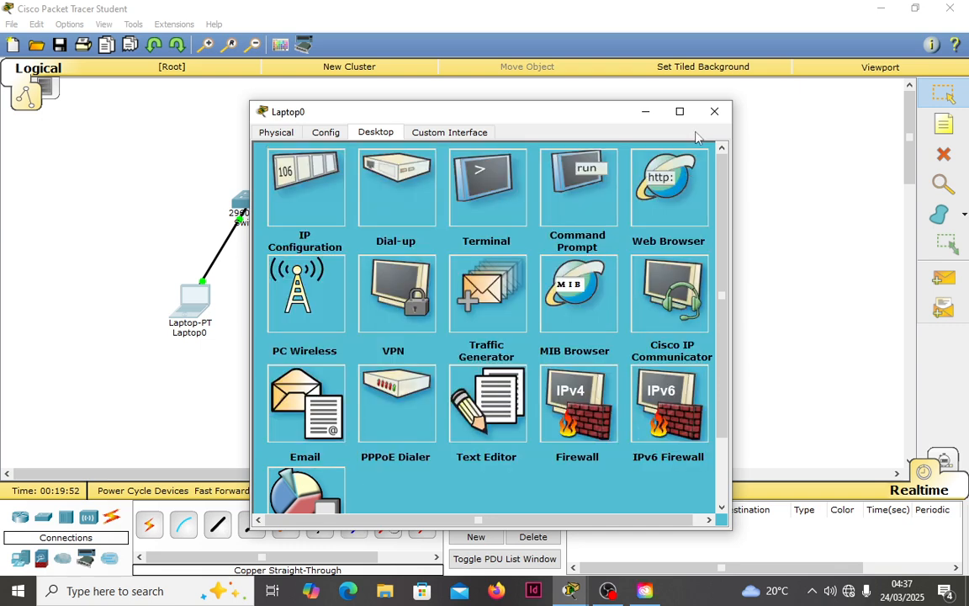
click(713, 113)
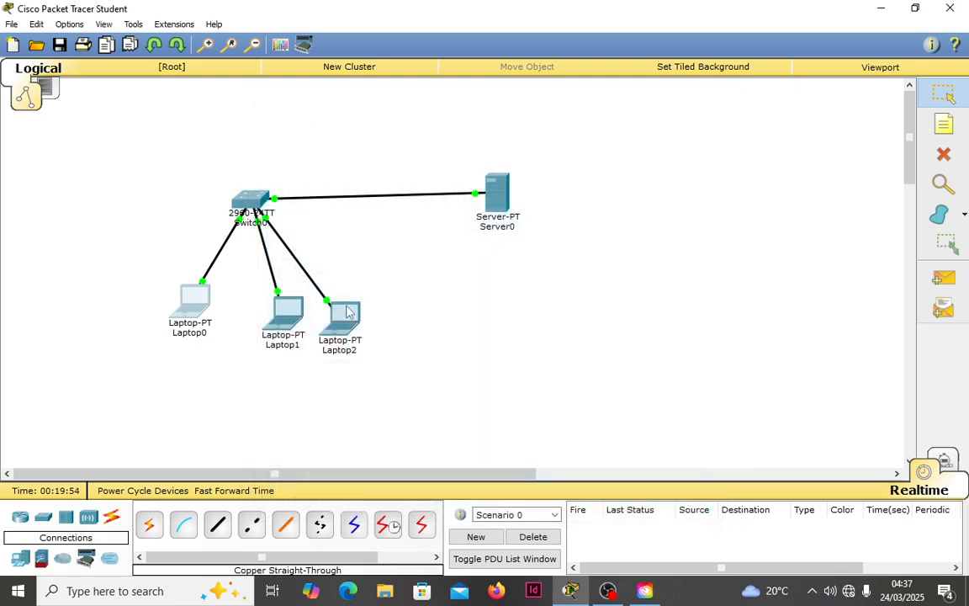
Switch Laptop1's IPv4 configuration from static to DHCP and close its settings.
click(284, 311)
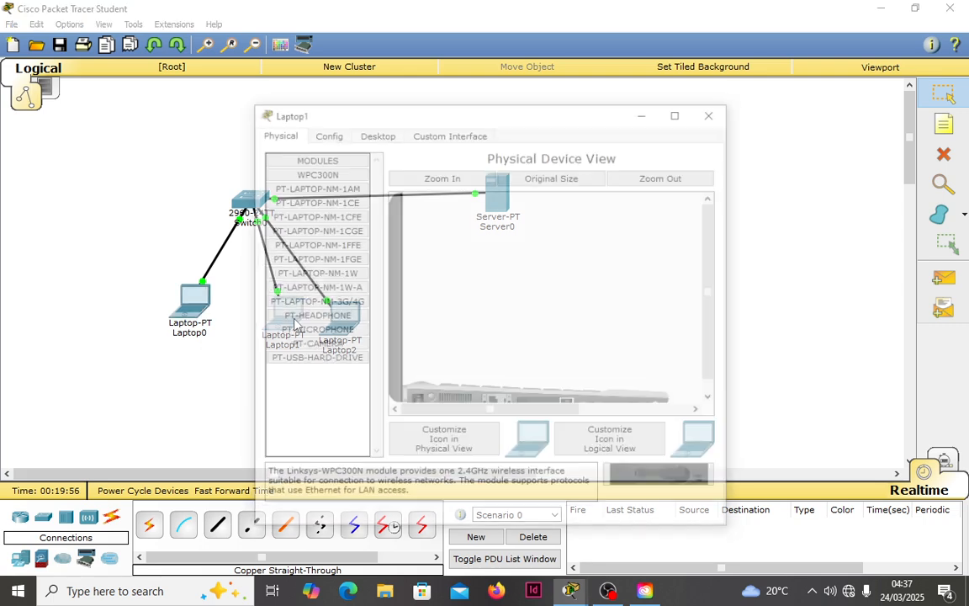
click(375, 135)
click(303, 201)
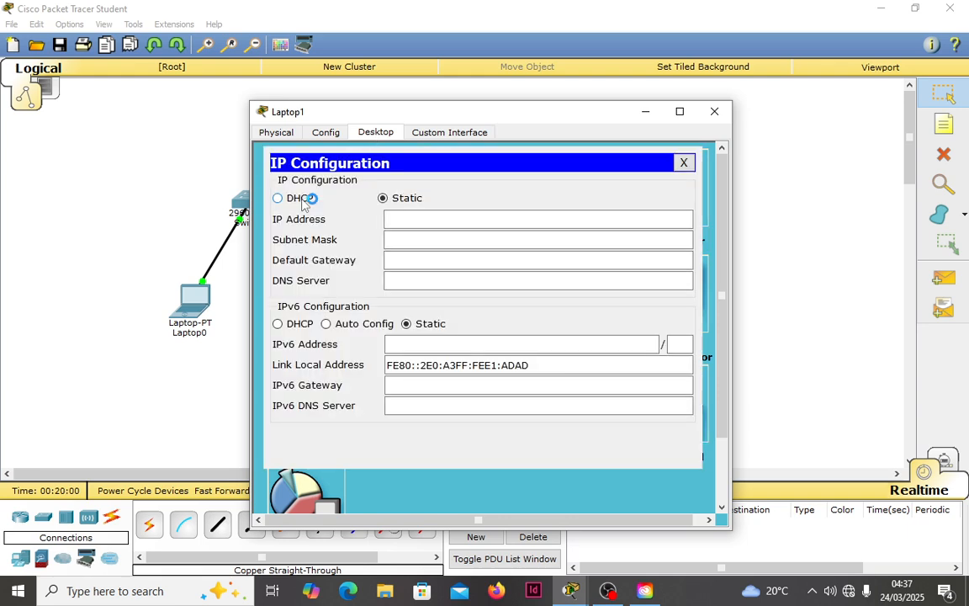
click(279, 199)
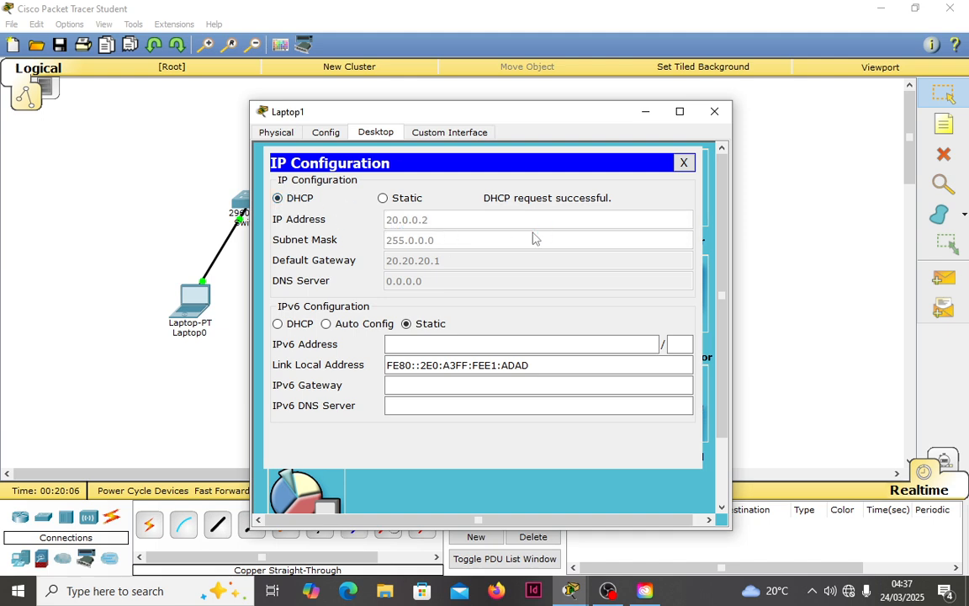
click(684, 162)
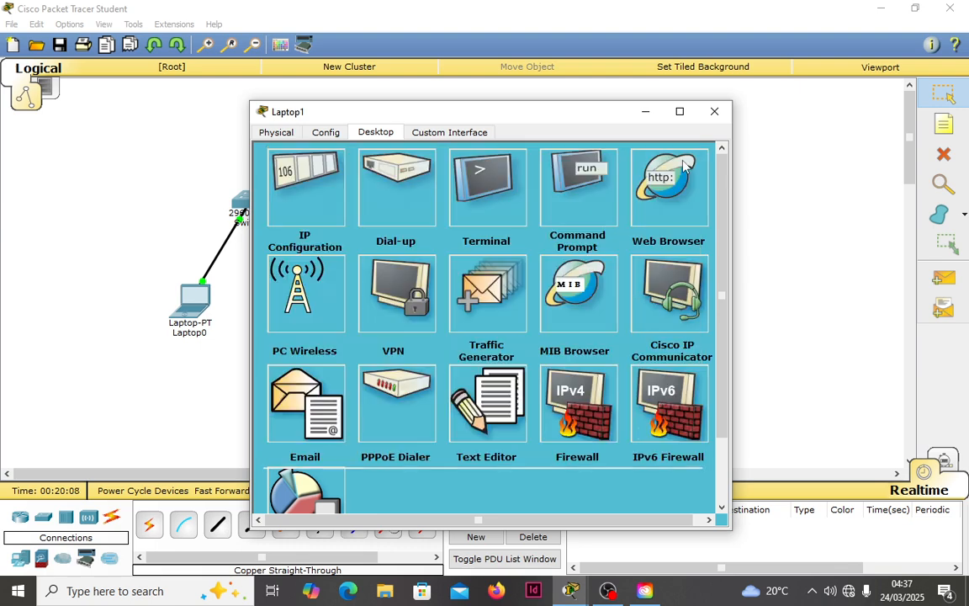
click(714, 111)
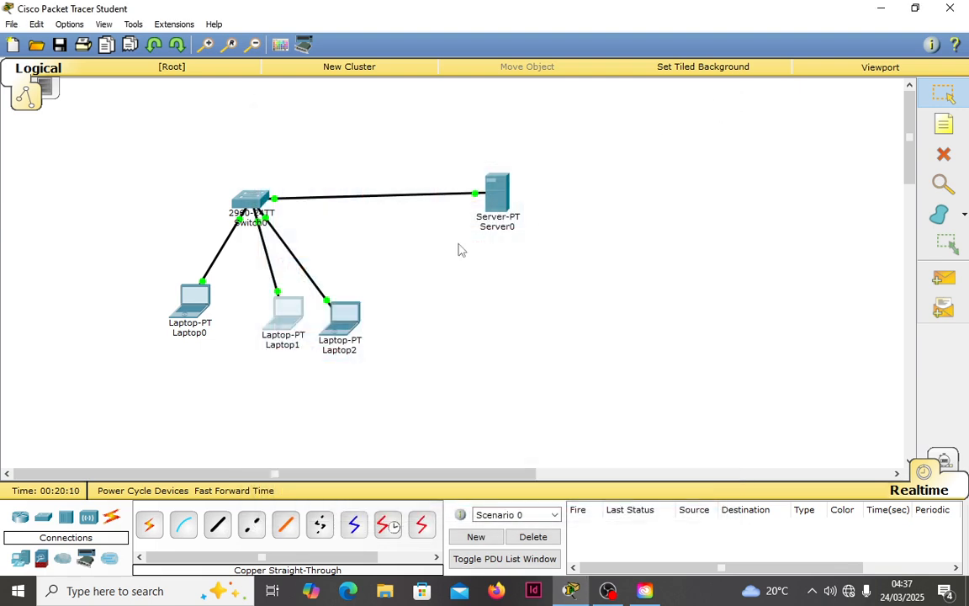
Switch Laptop2's IPv4 configuration from static to DHCP and close its settings.
click(345, 322)
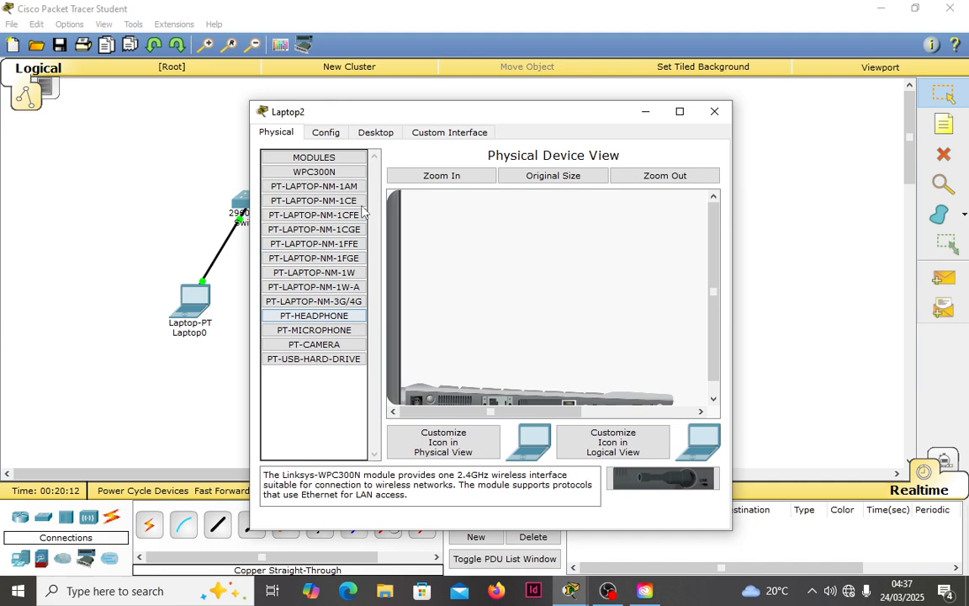
click(374, 136)
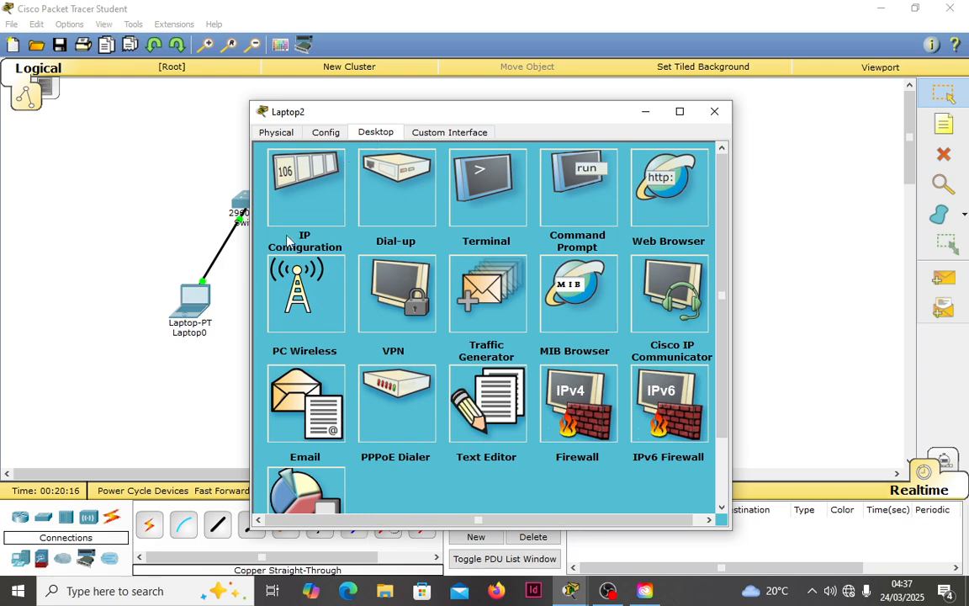
click(286, 185)
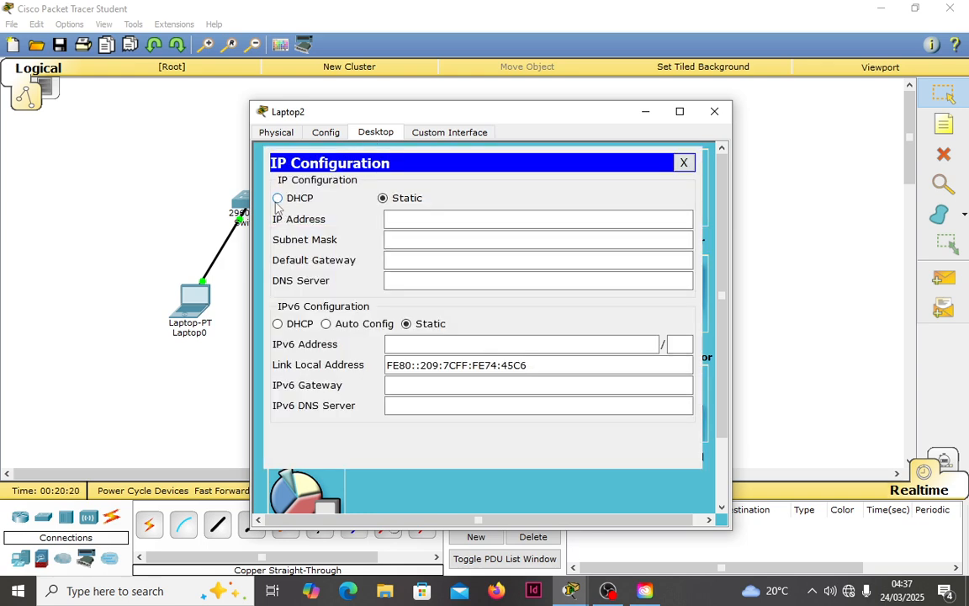
click(278, 198)
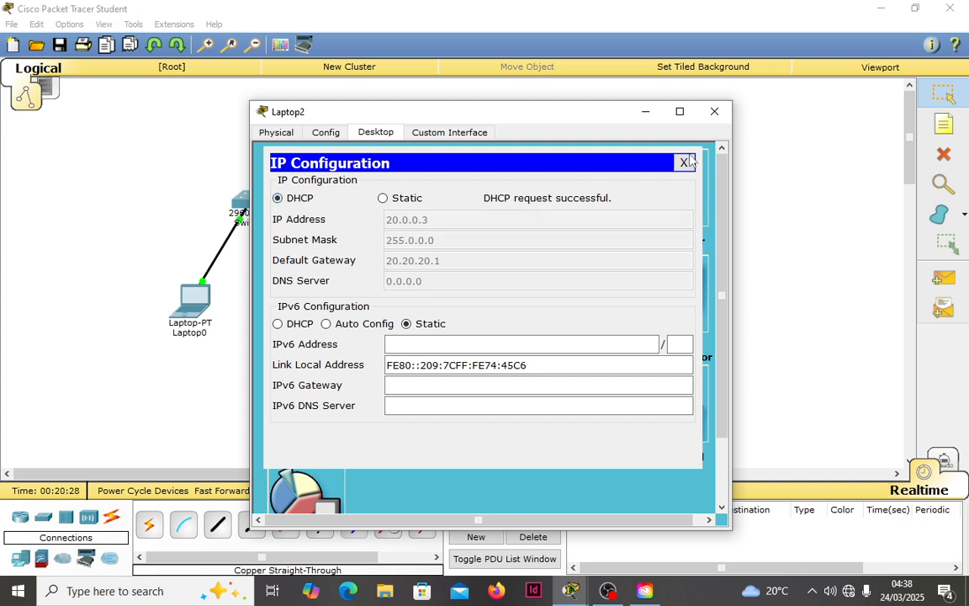
click(684, 162)
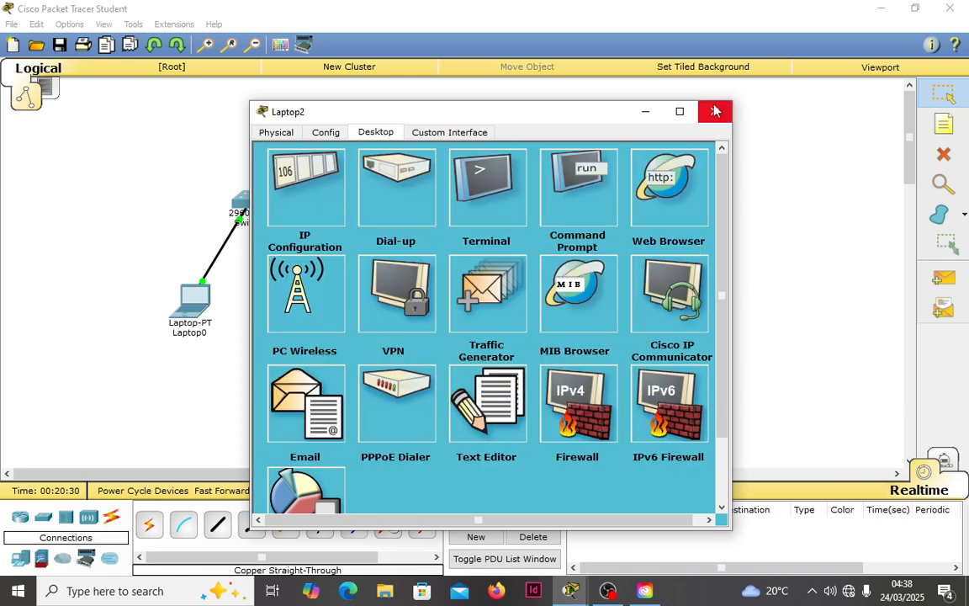
click(714, 111)
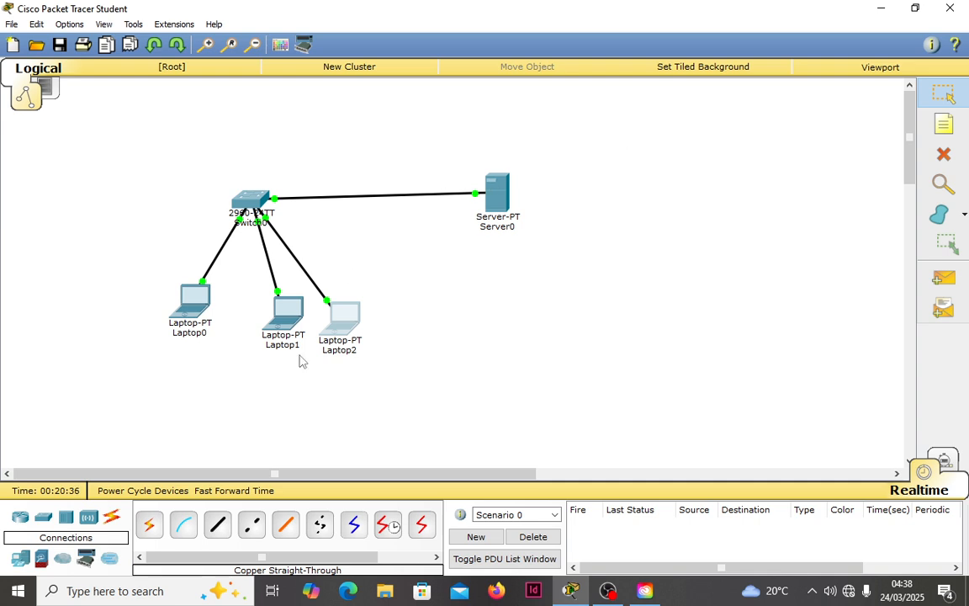
Add three more generic laptops to the workspace, one beyond Laptop2 and two on the outer side of Laptop0.
click(19, 562)
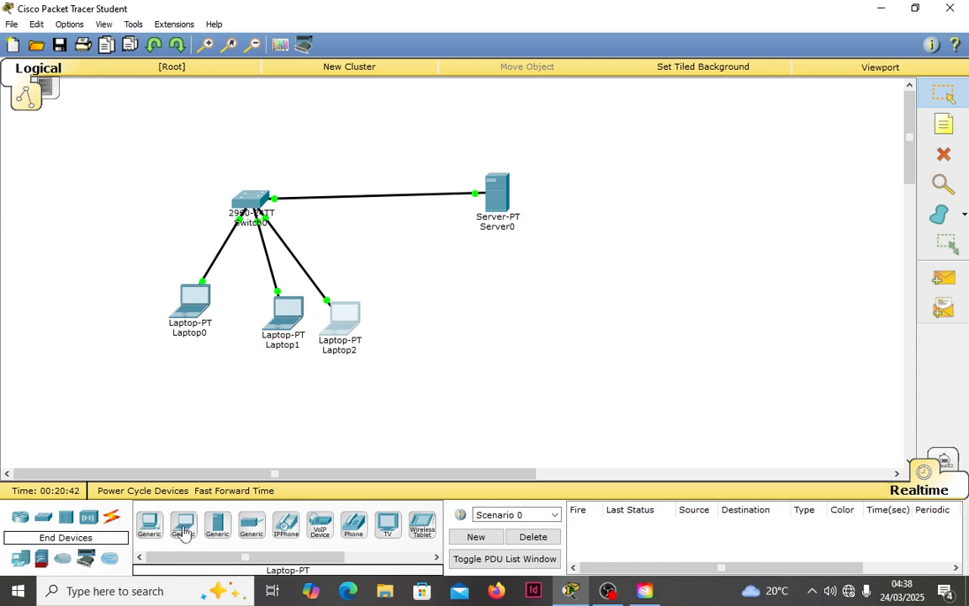
drag(183, 523, 404, 280)
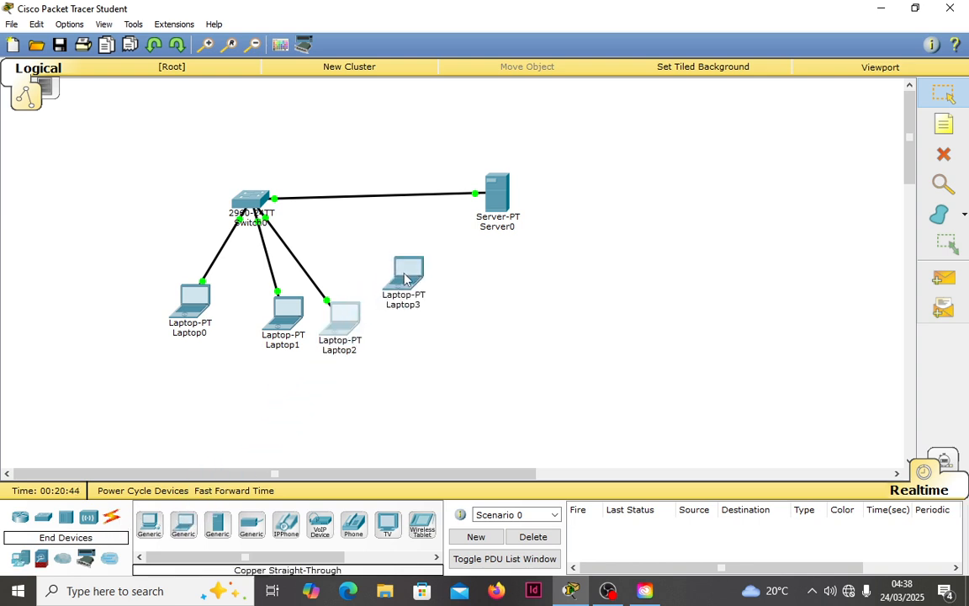
click(183, 523)
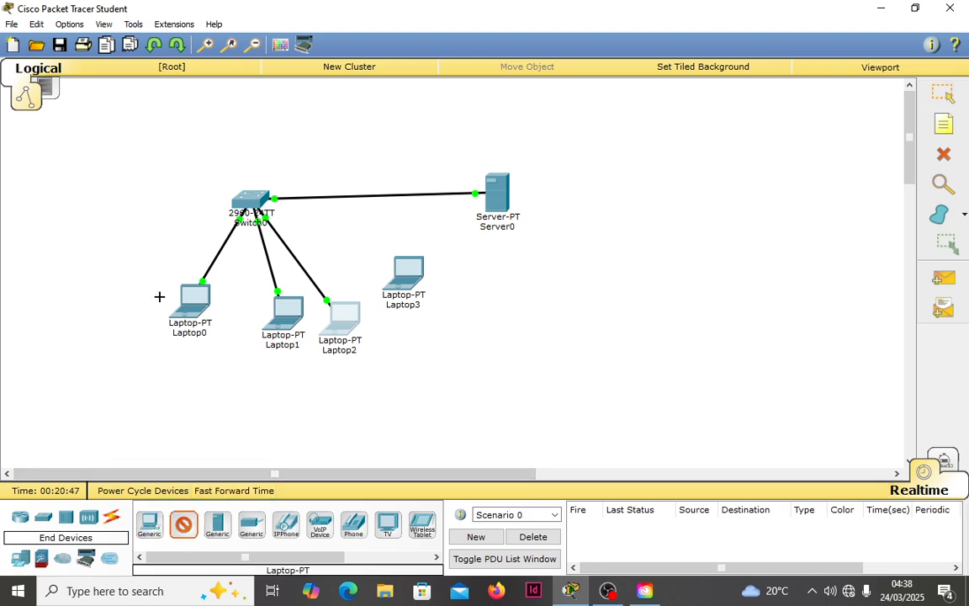
click(122, 260)
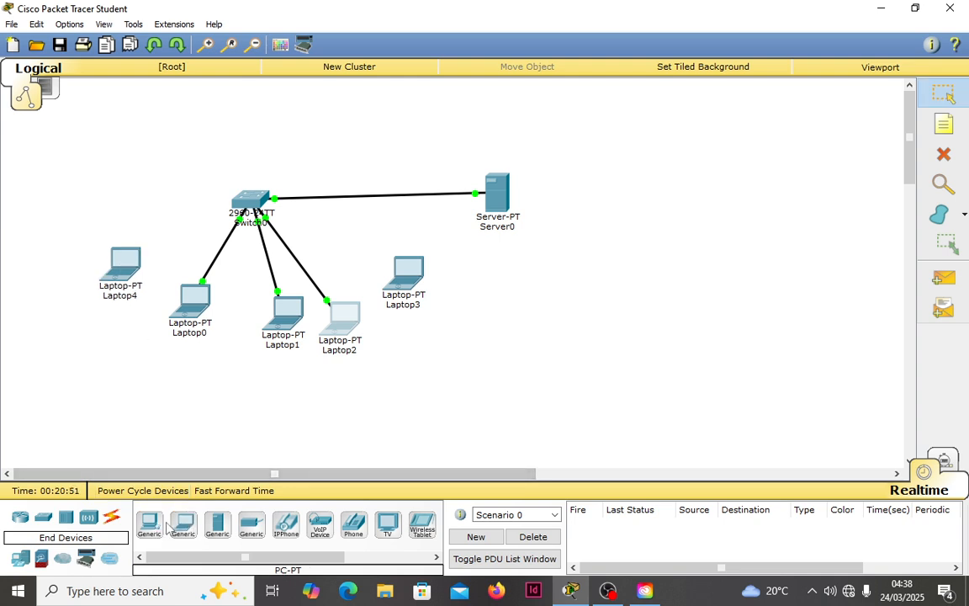
drag(182, 533, 154, 294)
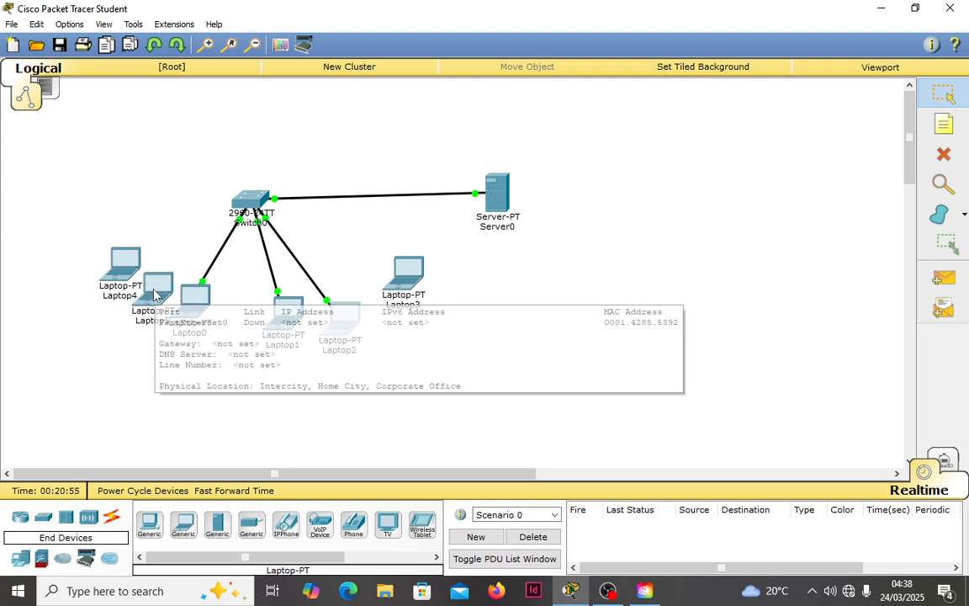
Connect Laptop4's FastEthernet0 to the switch's FastEthernet0/5 with a copper straight-through cable.
click(112, 518)
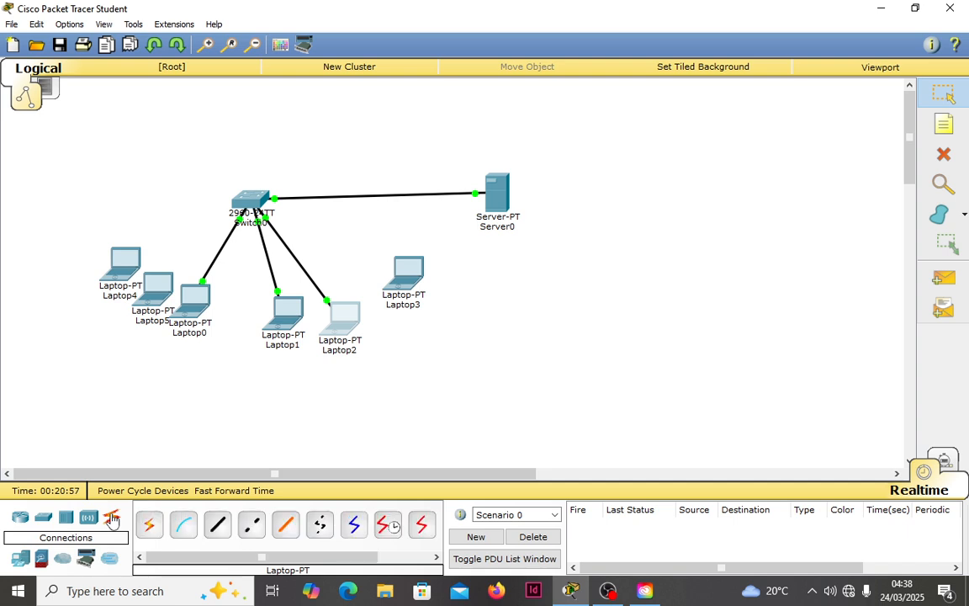
click(216, 528)
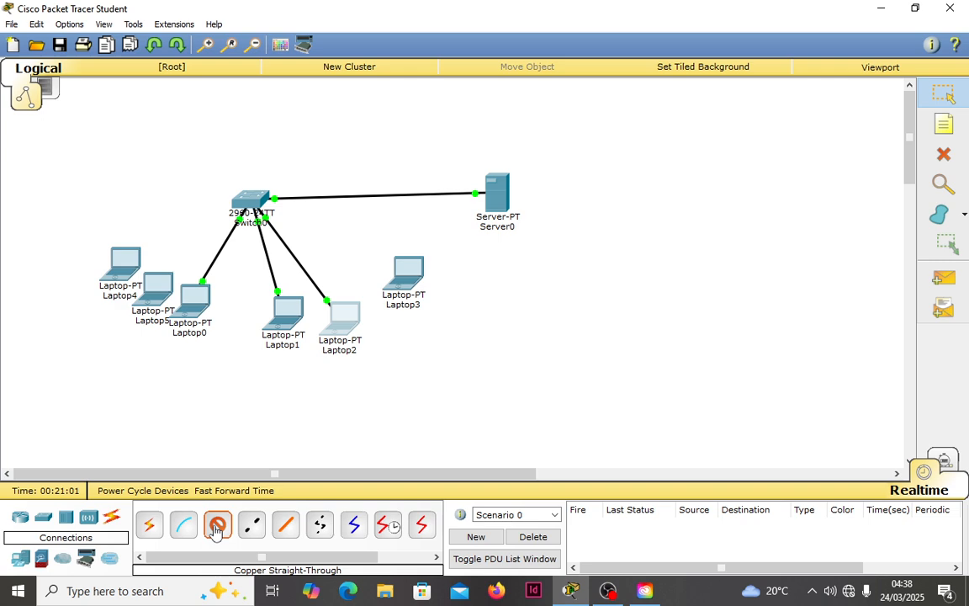
click(124, 260)
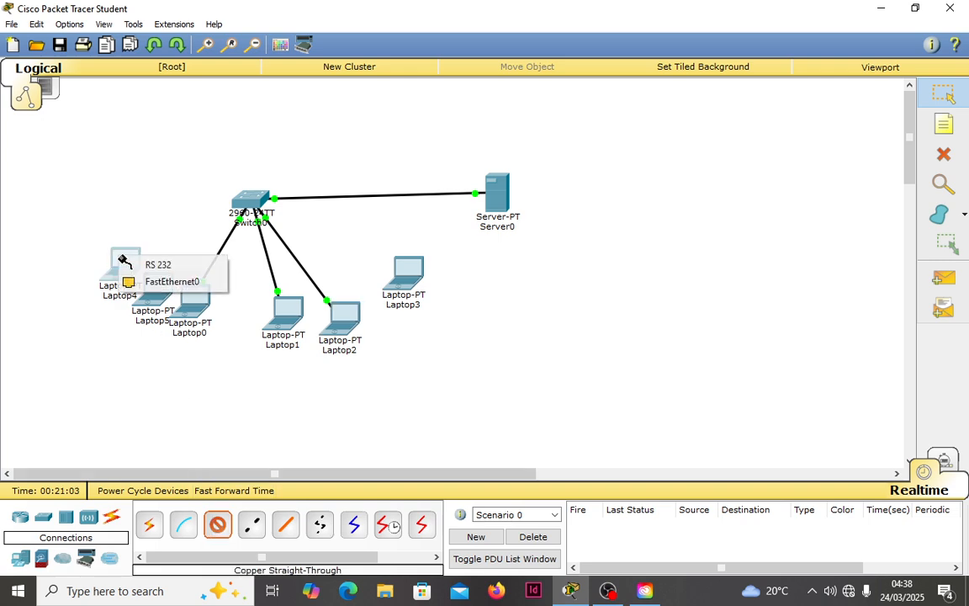
click(137, 282)
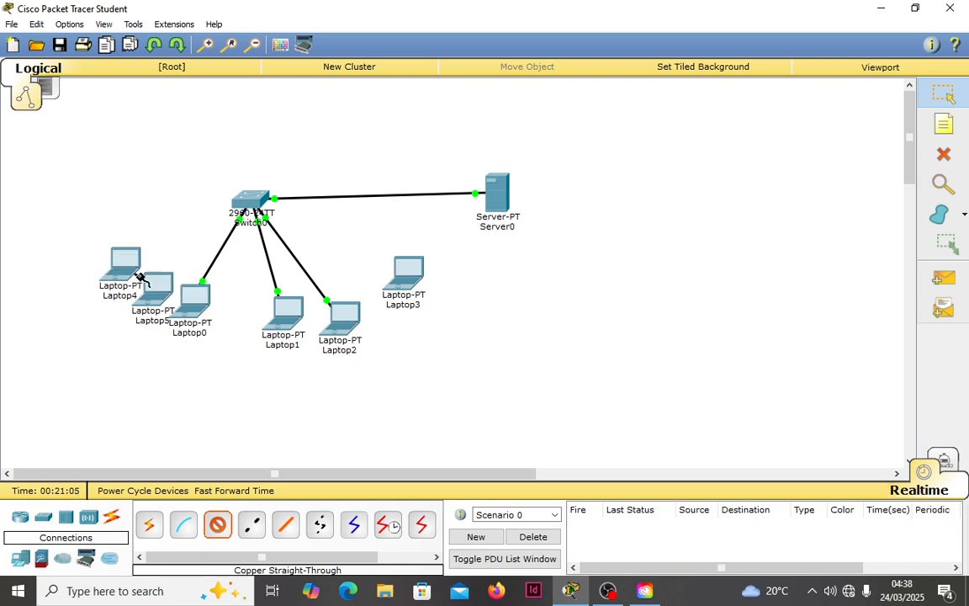
click(251, 203)
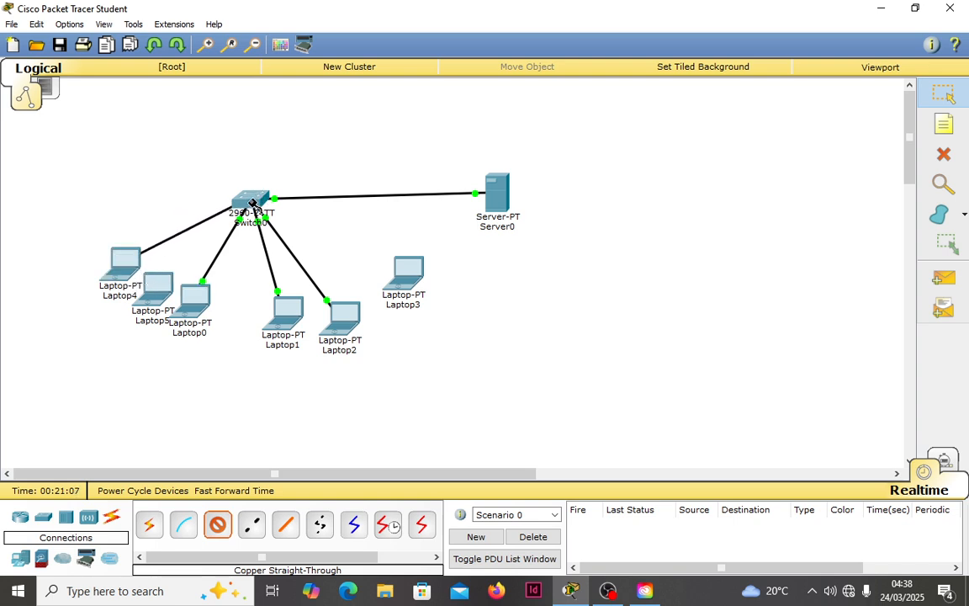
click(251, 204)
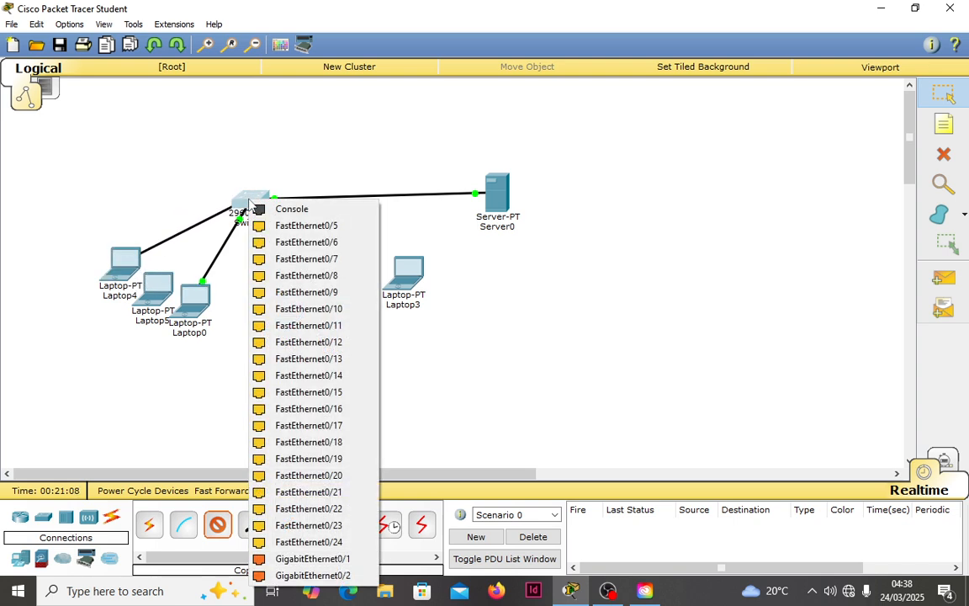
click(296, 231)
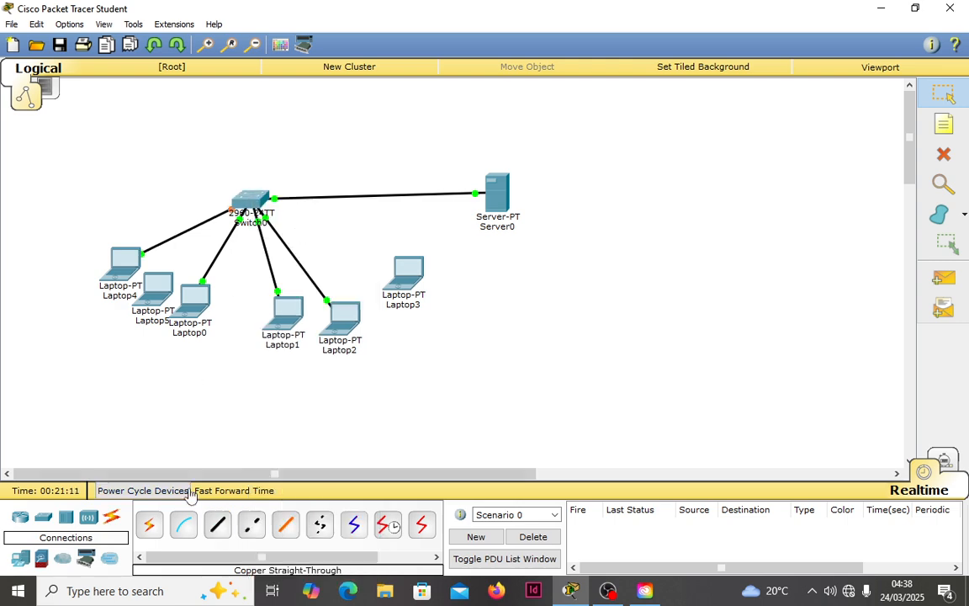
Connect Laptop5's FastEthernet0 to the switch's FastEthernet0/7 with a copper straight-through cable.
click(217, 526)
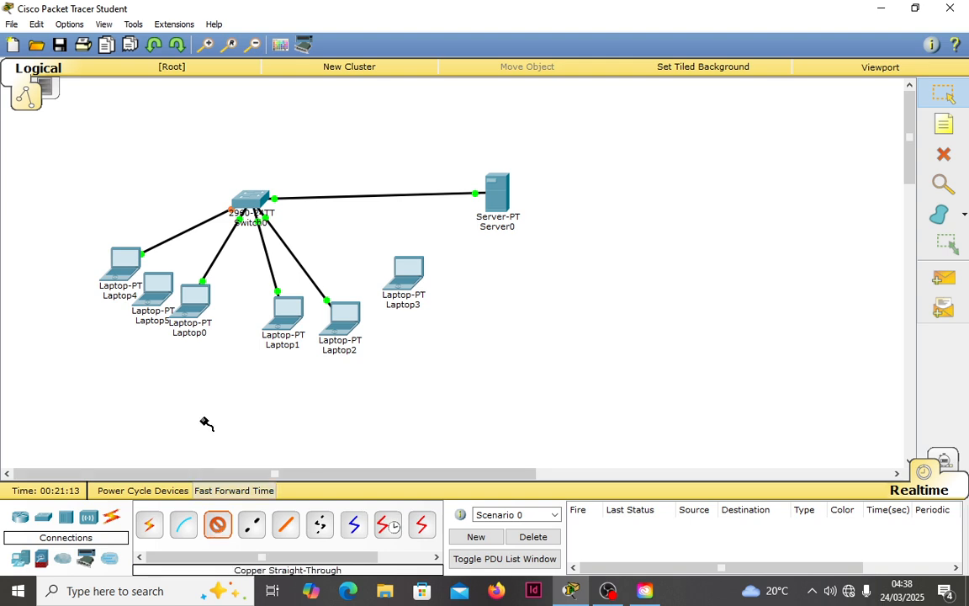
click(160, 284)
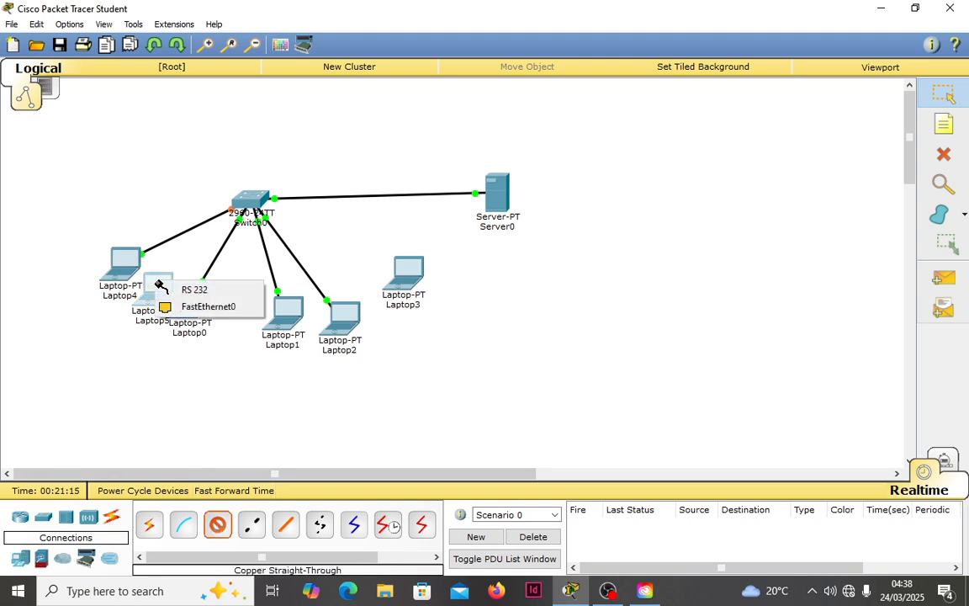
click(179, 311)
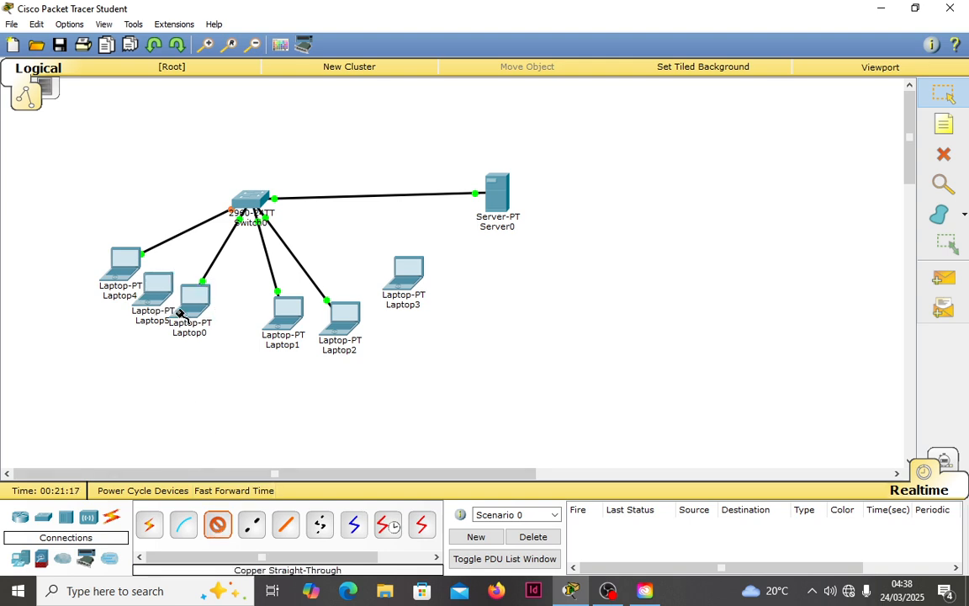
click(249, 207)
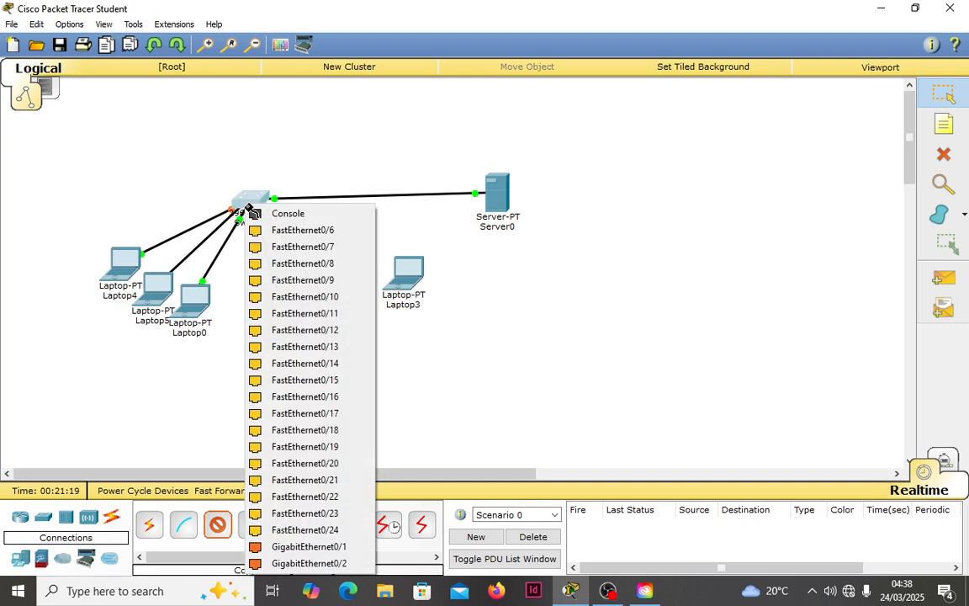
click(275, 249)
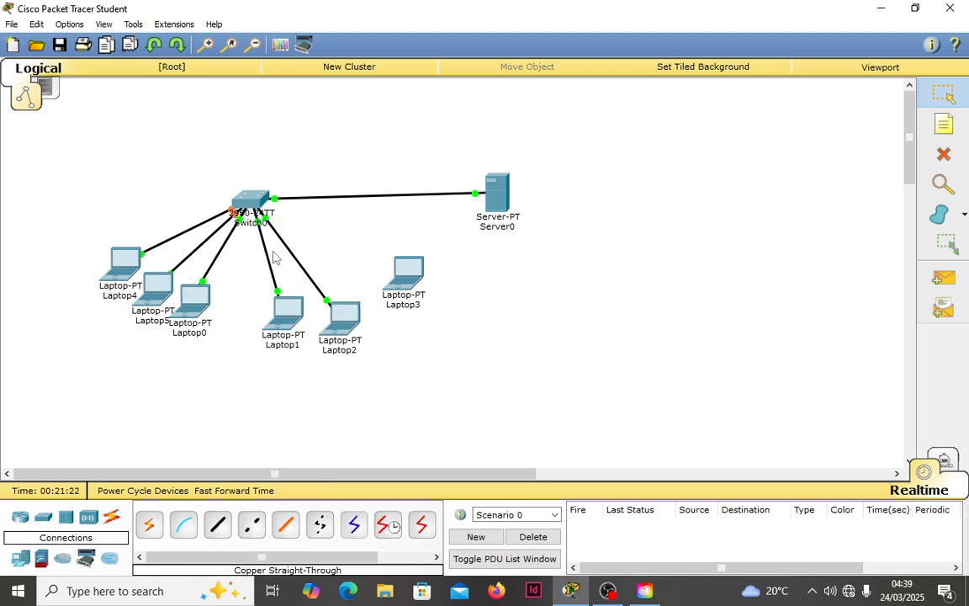
Connect Laptop3's FastEthernet0 to the switch's FastEthernet0/8 with a copper straight-through cable.
click(217, 524)
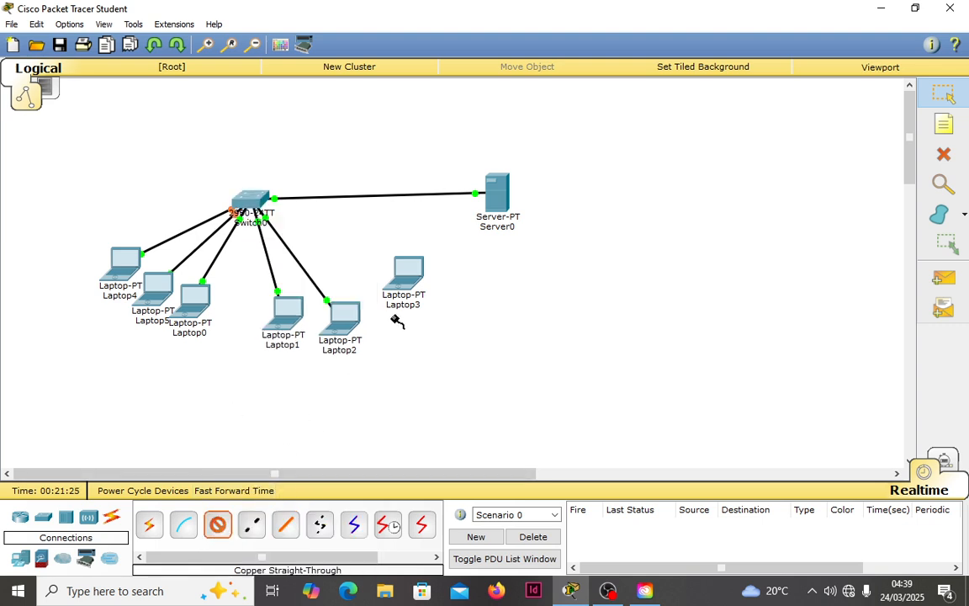
click(407, 276)
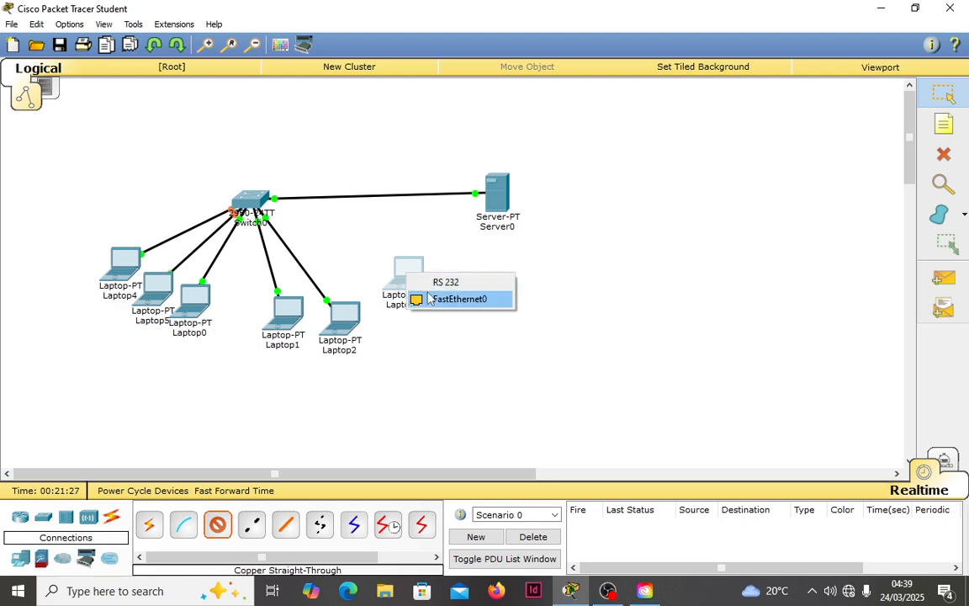
click(431, 301)
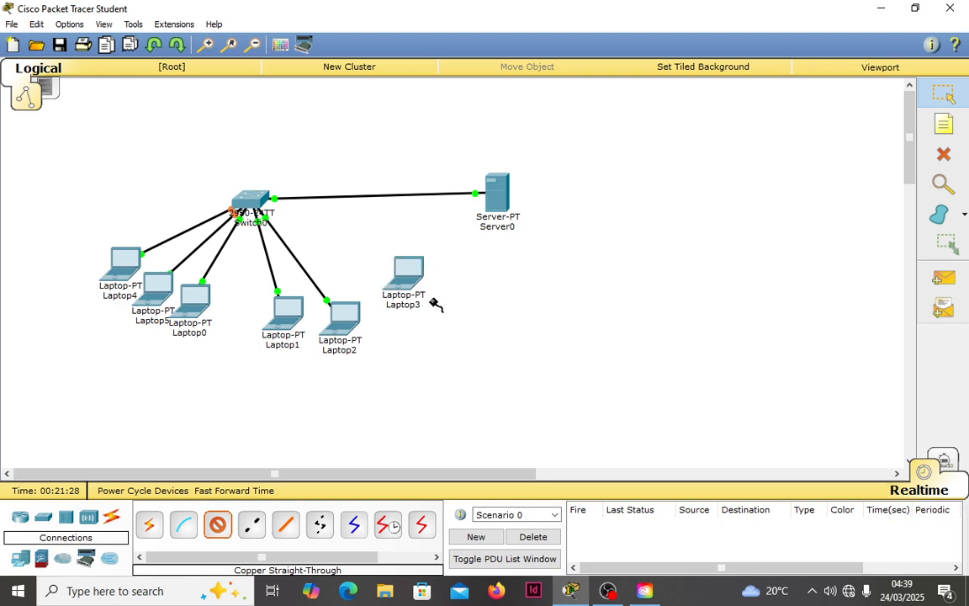
click(255, 198)
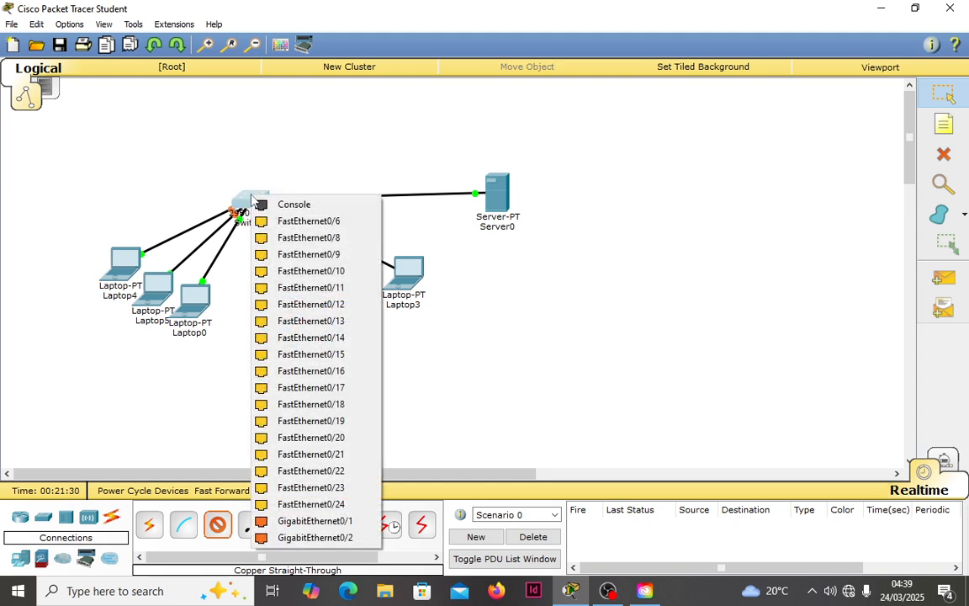
click(298, 239)
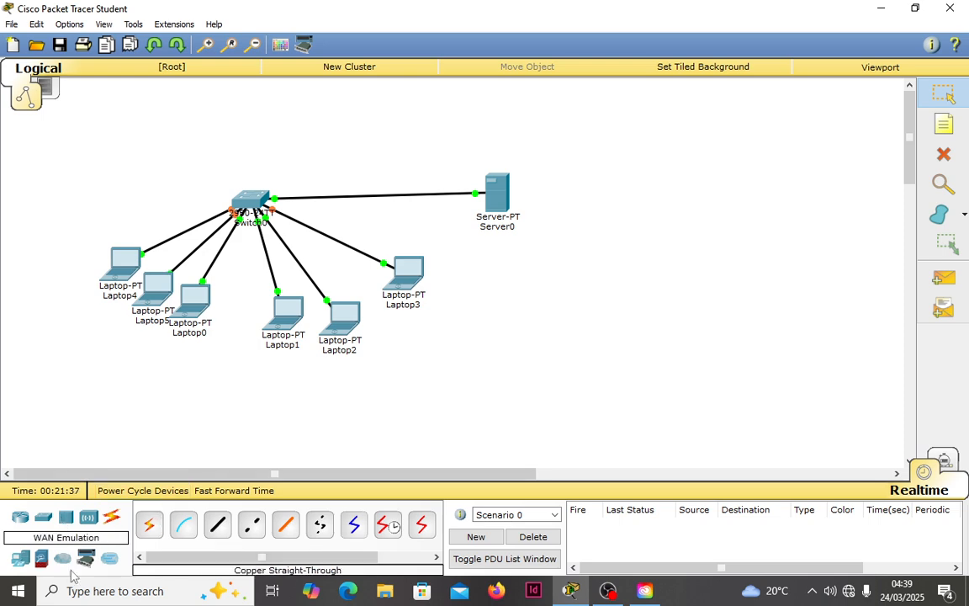
Add four more generic laptops in an arc from above Laptop4 round to directly above the switch.
click(21, 558)
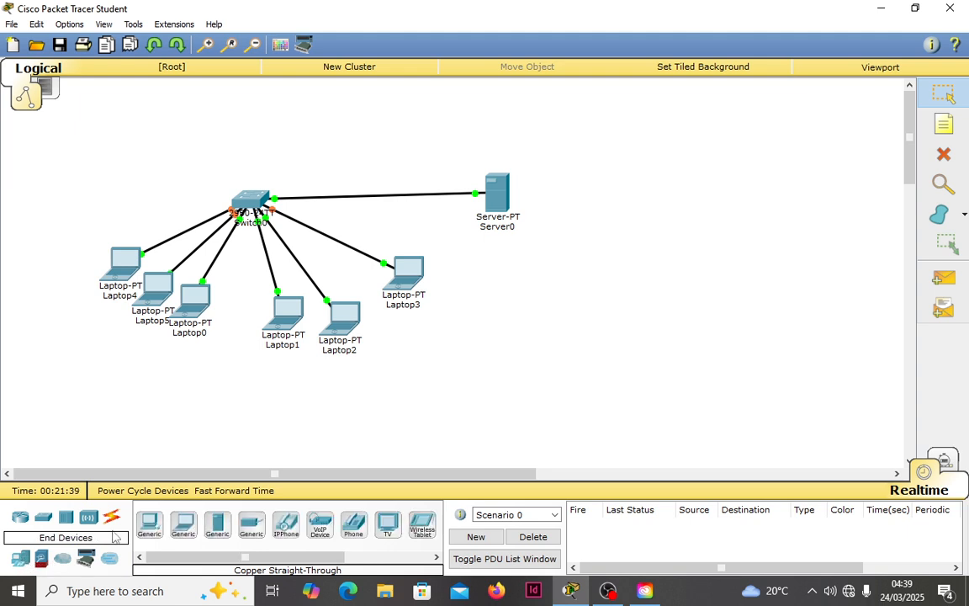
click(188, 524)
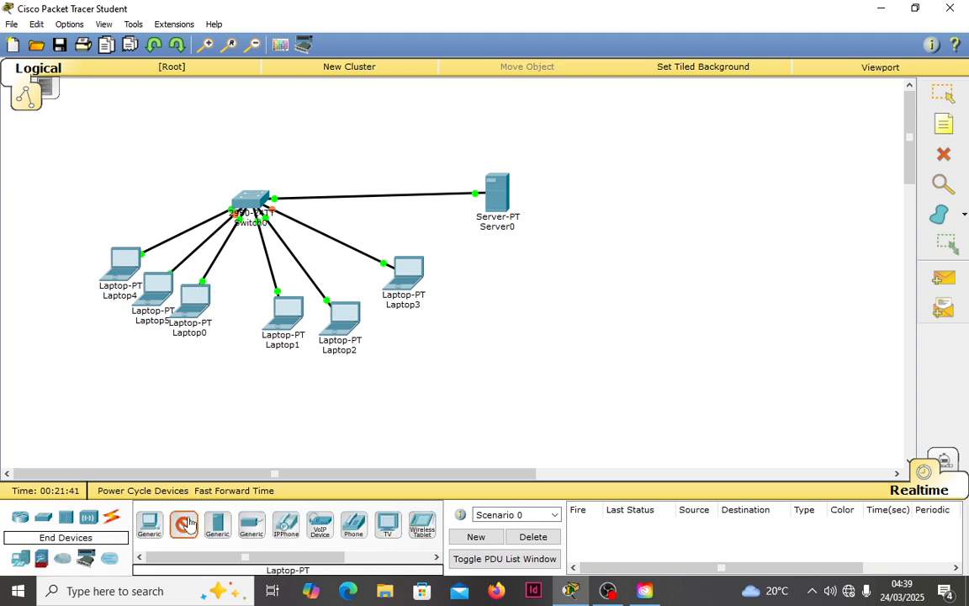
click(109, 193)
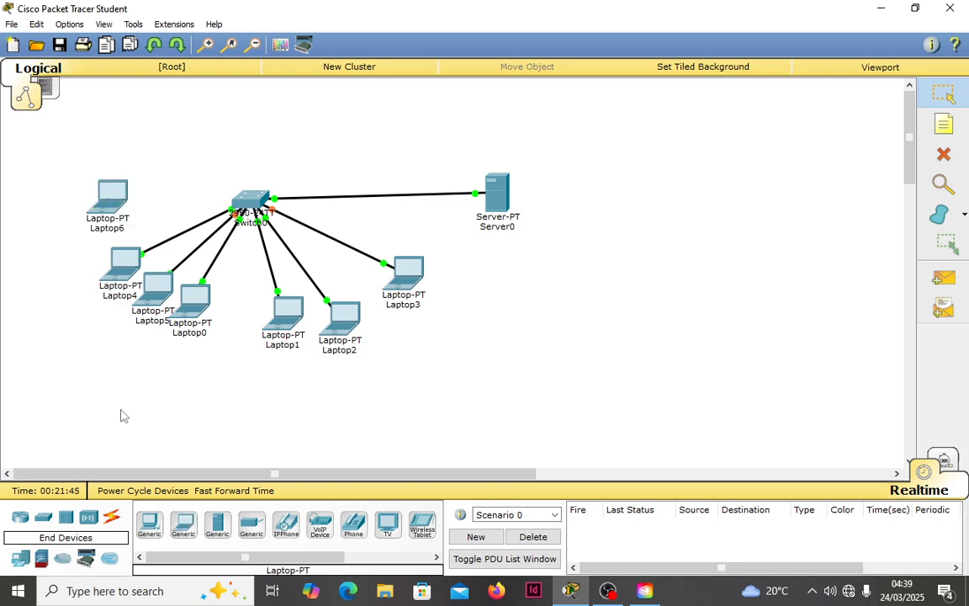
click(183, 525)
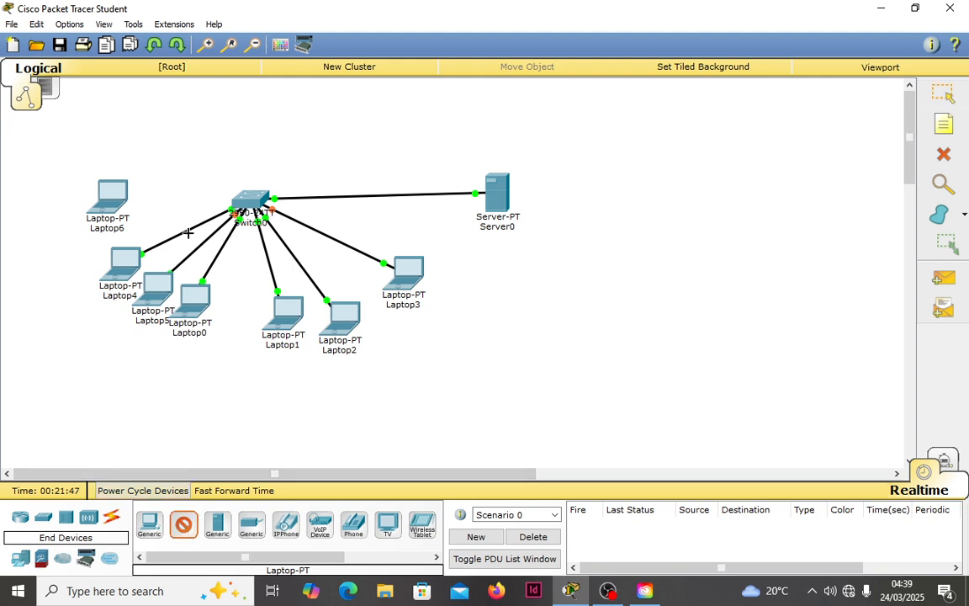
click(122, 141)
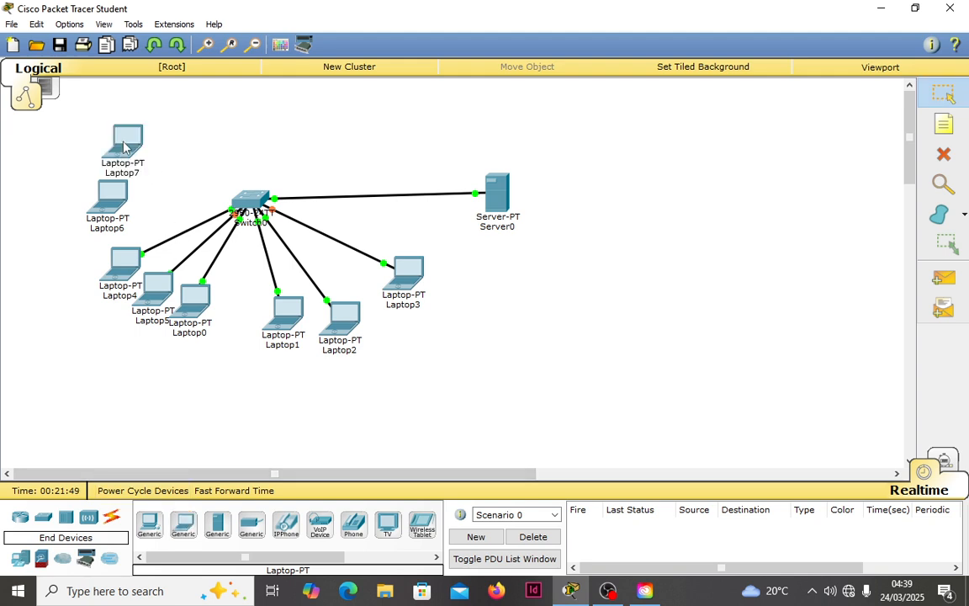
click(184, 530)
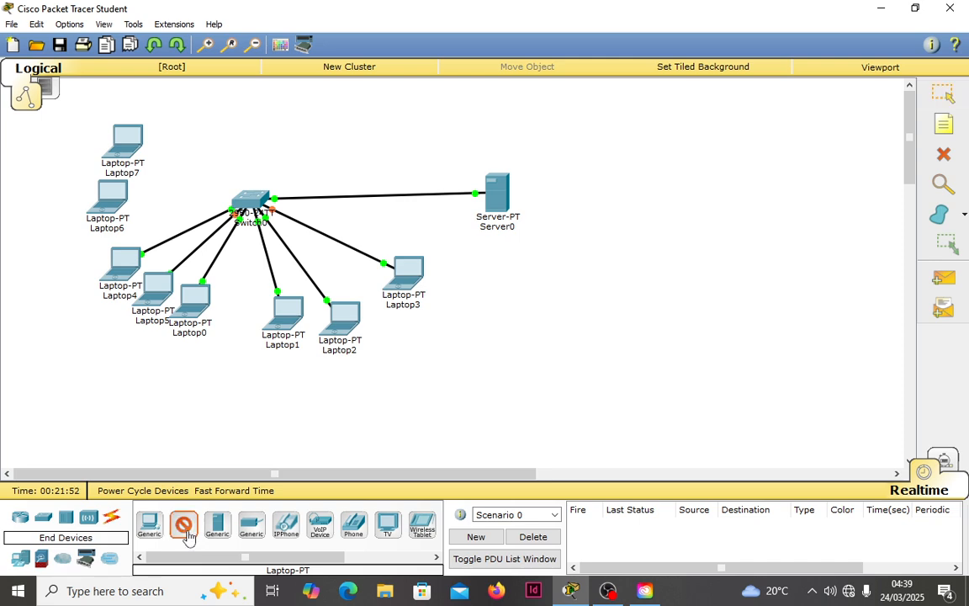
click(187, 109)
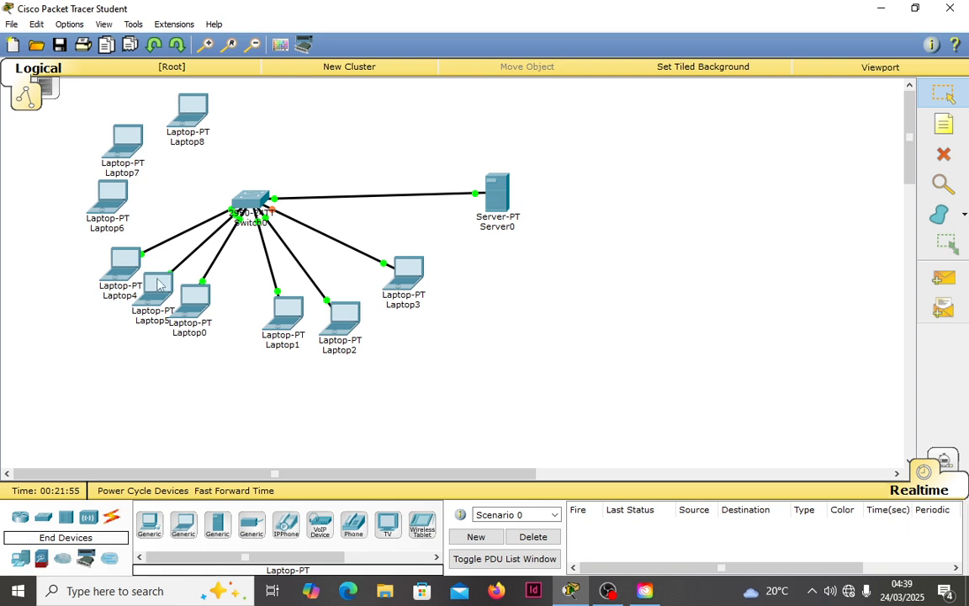
click(185, 525)
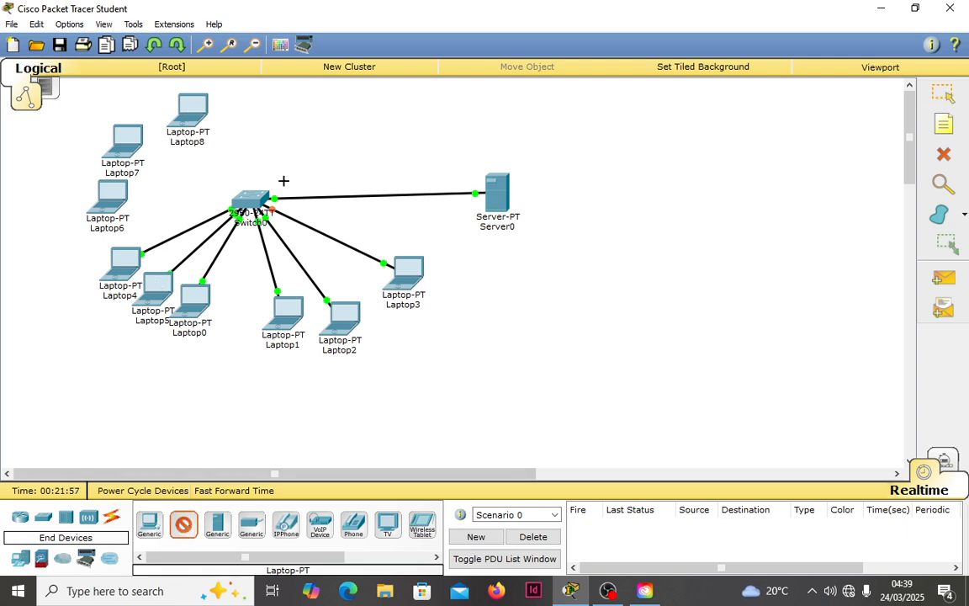
click(257, 102)
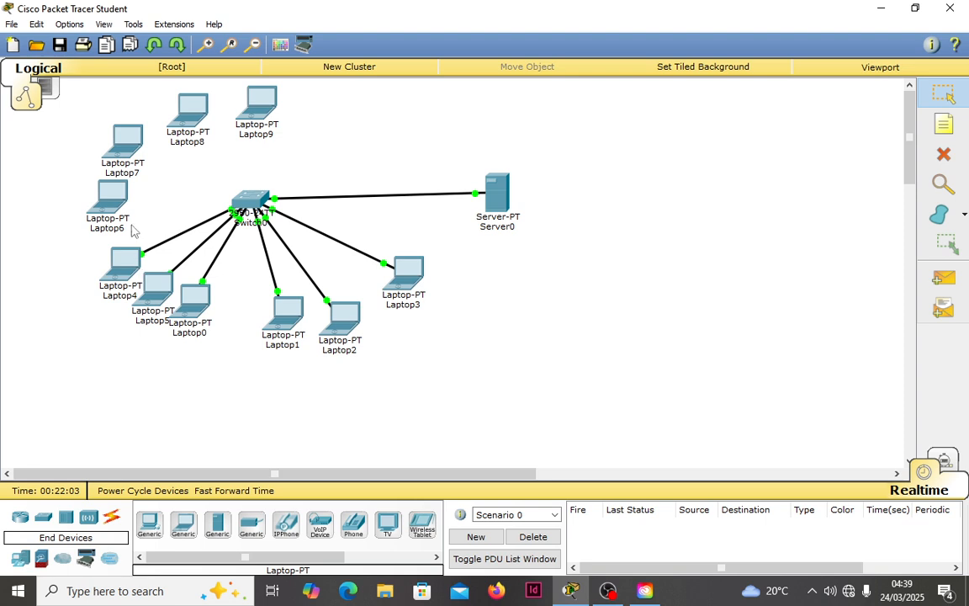
Connect Laptop6's FastEthernet0 to the switch's FastEthernet0/6 with a copper straight-through cable.
click(114, 520)
click(217, 523)
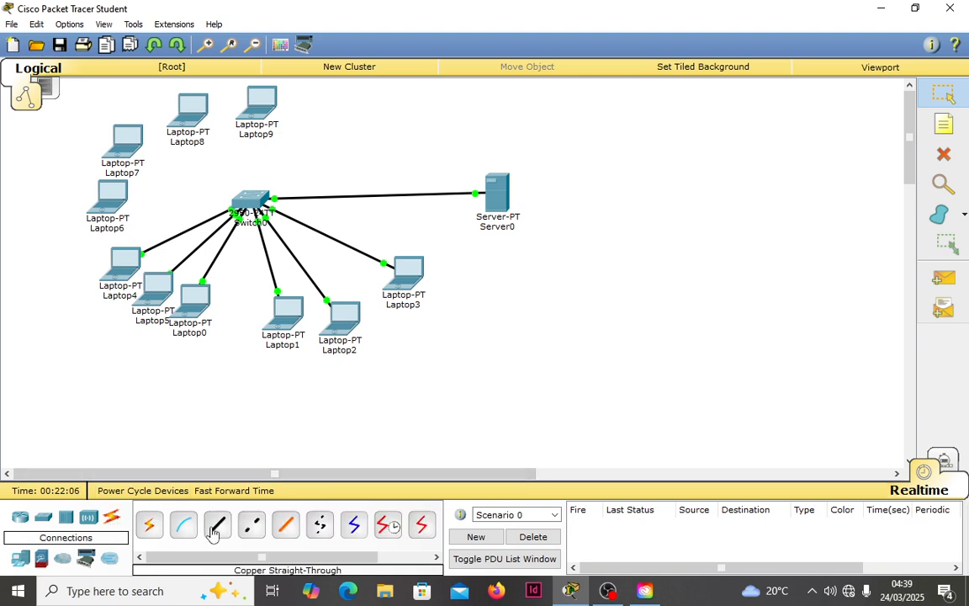
click(118, 196)
click(145, 223)
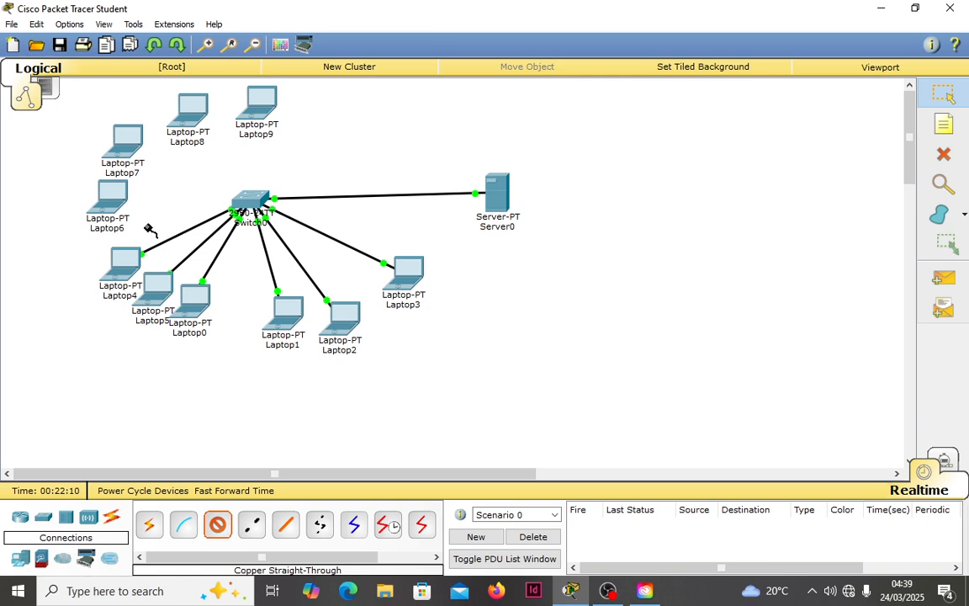
click(242, 202)
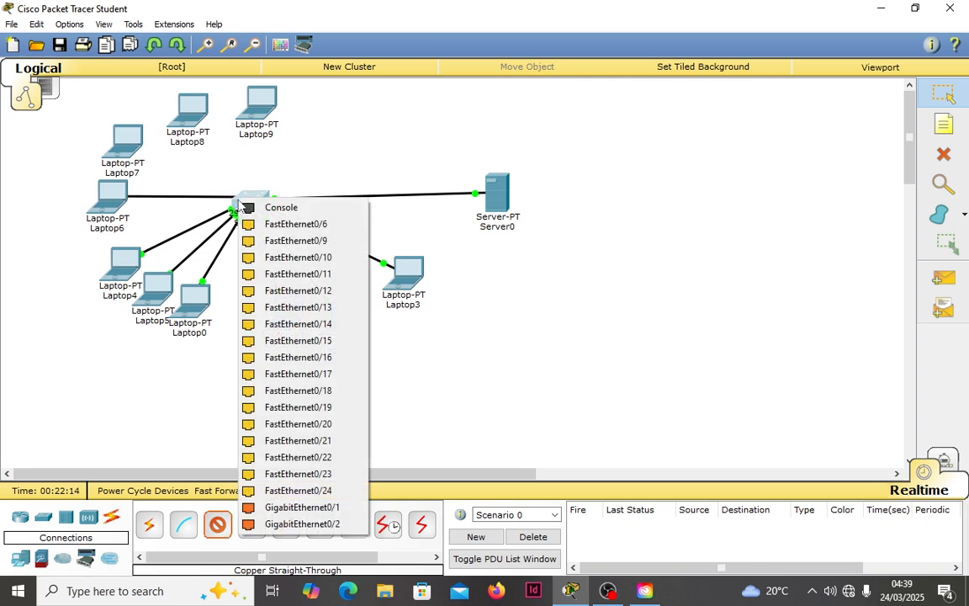
click(294, 223)
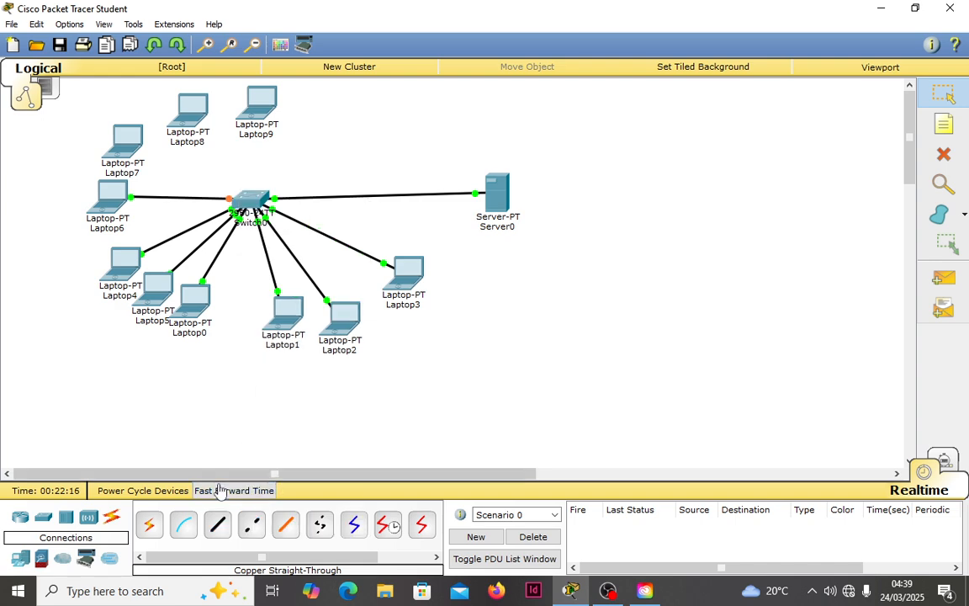
Connect Laptop7's FastEthernet0 to the switch's FastEthernet0/9 with a copper straight-through cable.
click(216, 526)
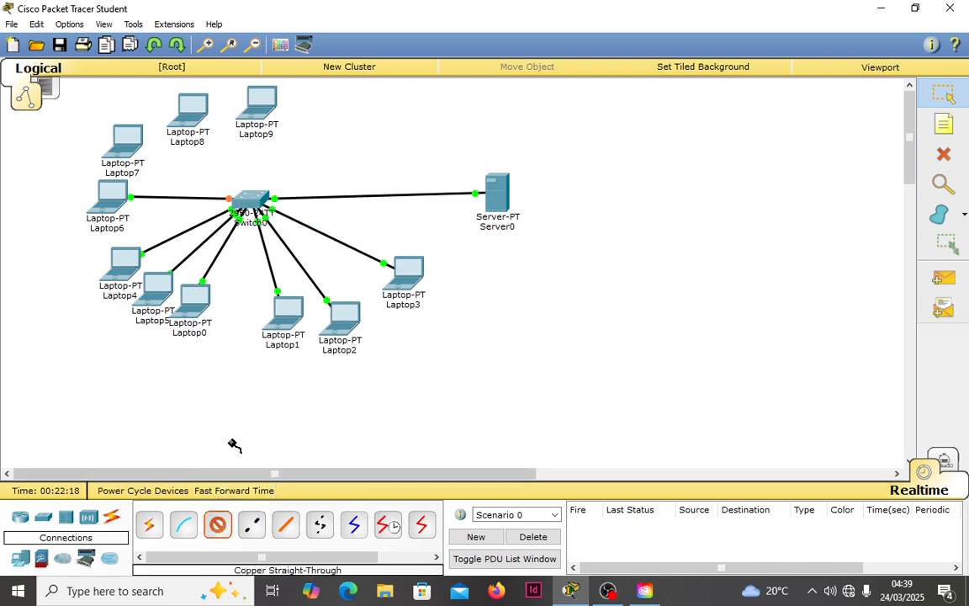
click(128, 136)
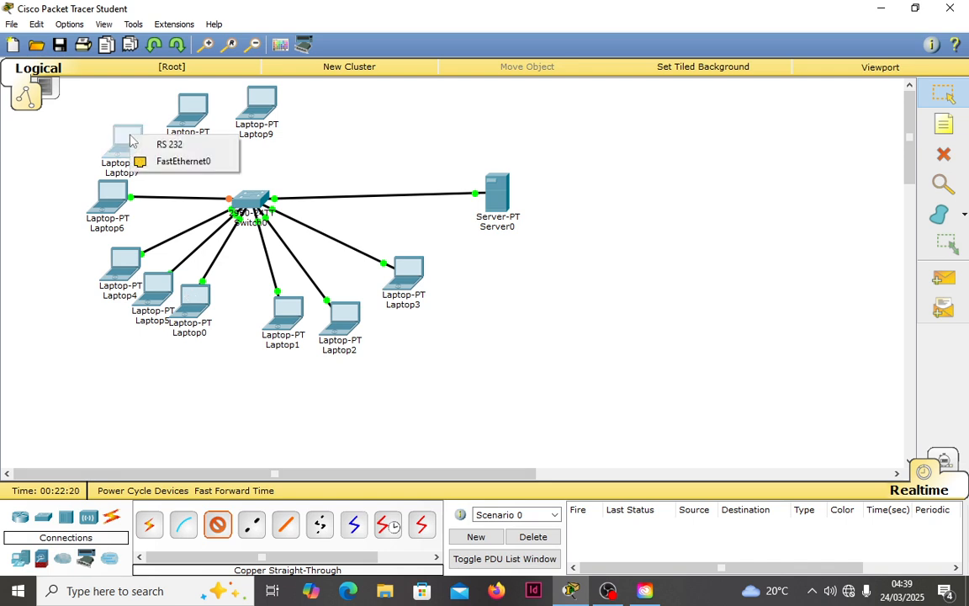
click(181, 161)
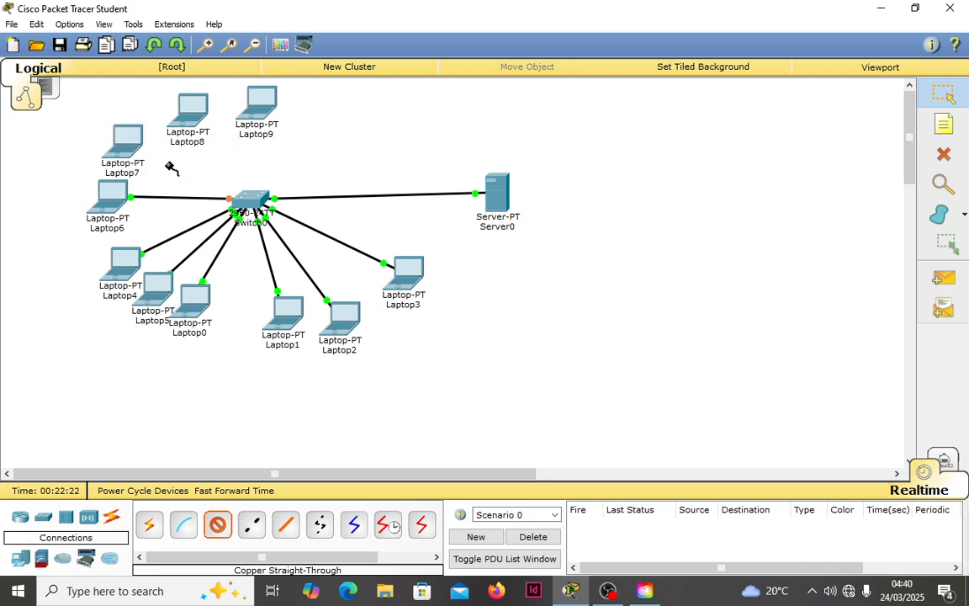
click(241, 199)
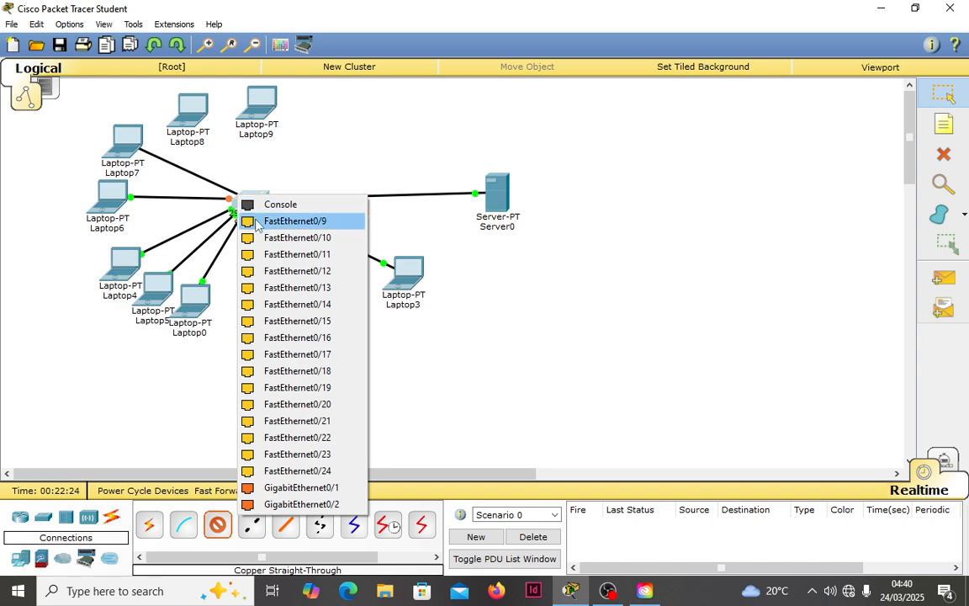
click(290, 220)
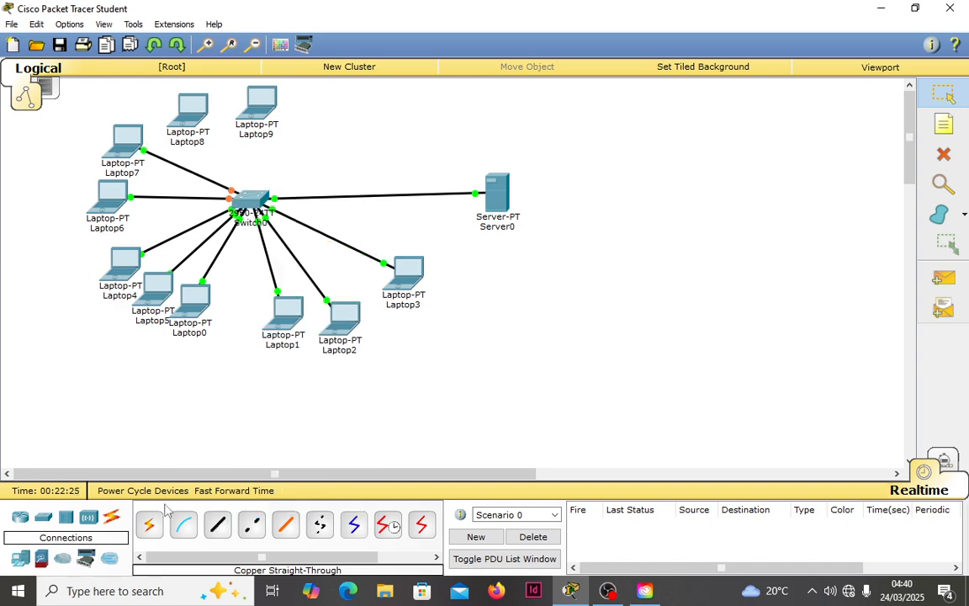
Connect Laptop8's FastEthernet0 to the switch's FastEthernet0/10 with a copper straight-through cable.
click(217, 524)
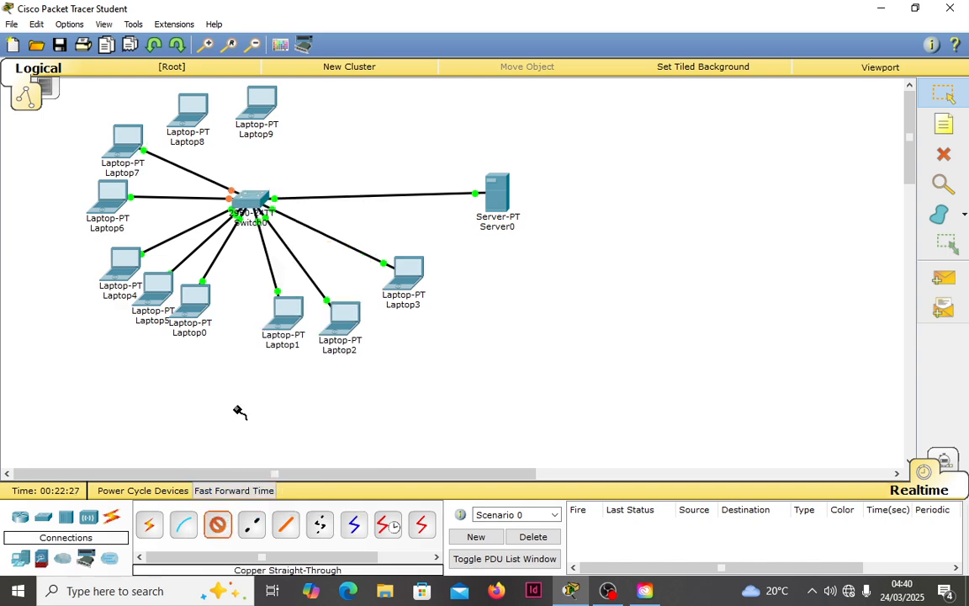
click(186, 111)
click(204, 141)
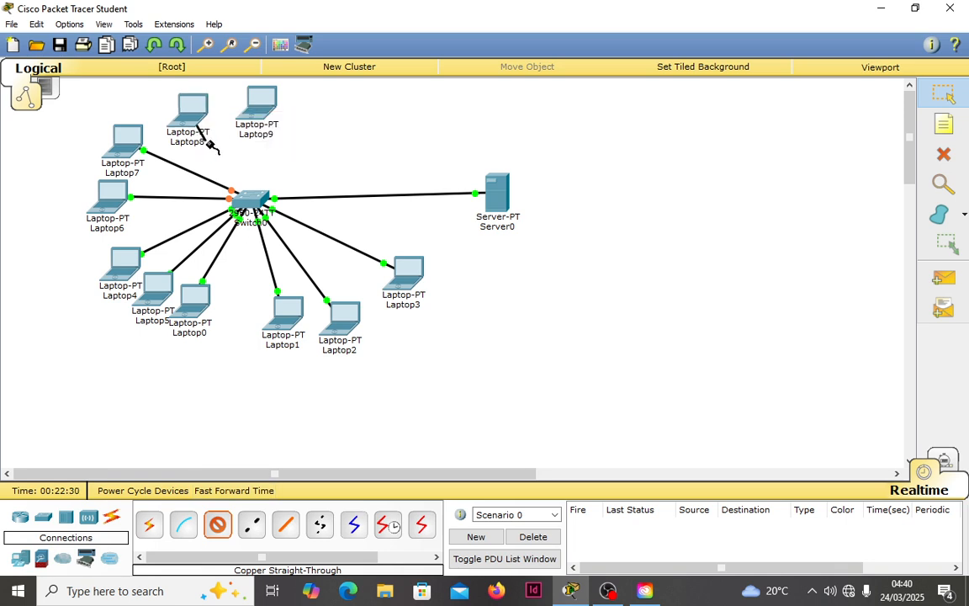
click(245, 199)
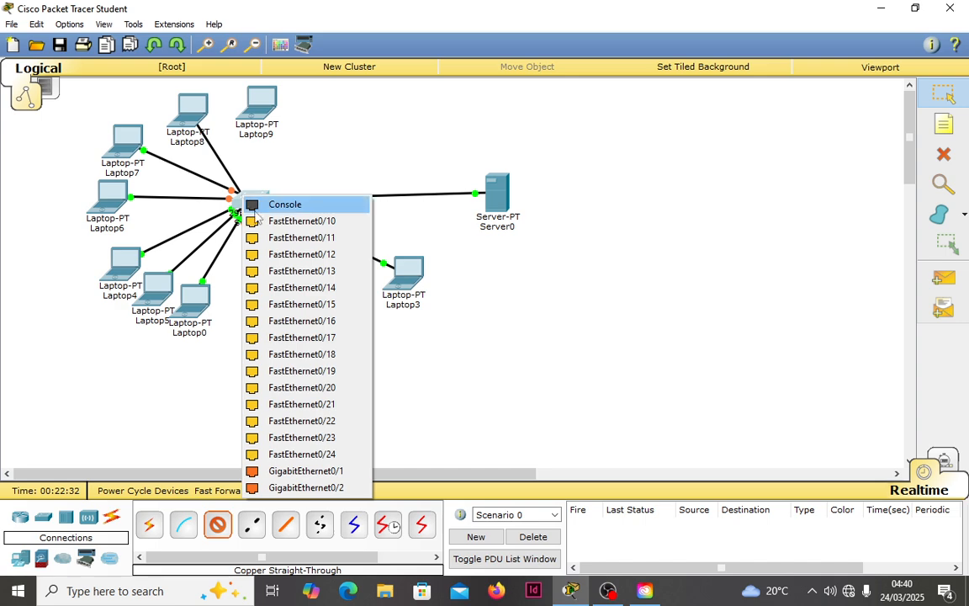
click(274, 225)
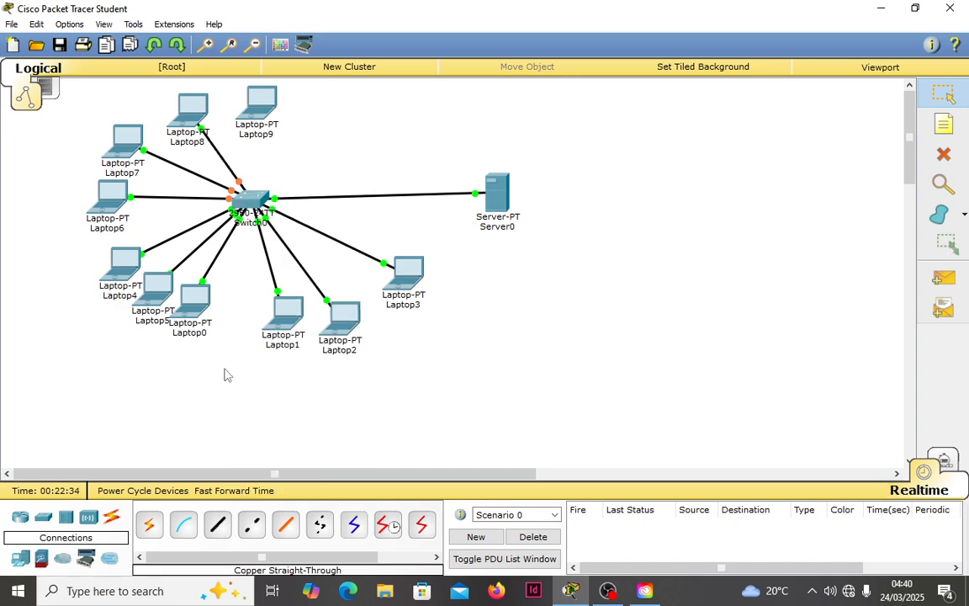
Connect Laptop9's FastEthernet0 to the switch's FastEthernet0/11 with a copper straight-through cable.
click(217, 524)
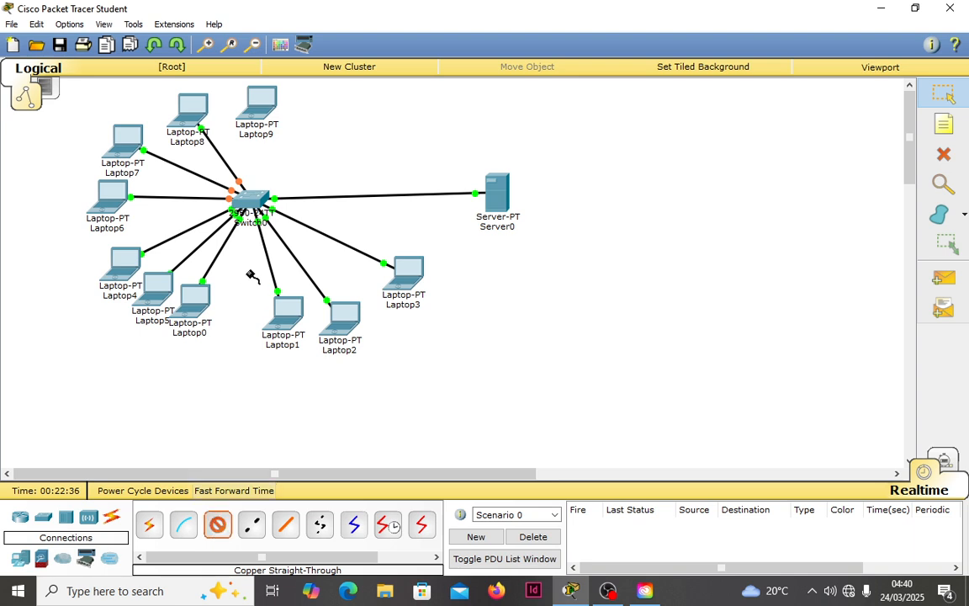
click(258, 94)
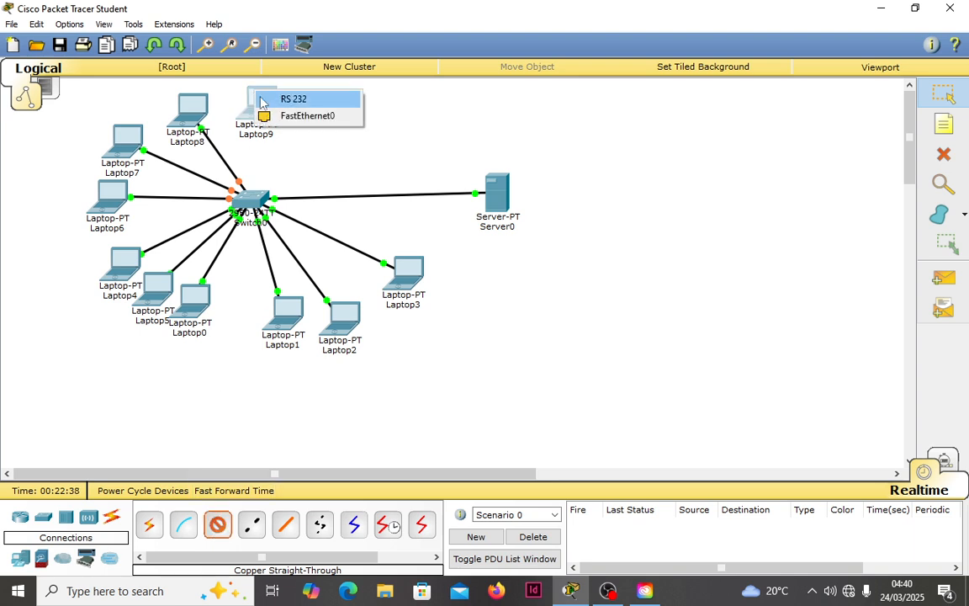
click(282, 116)
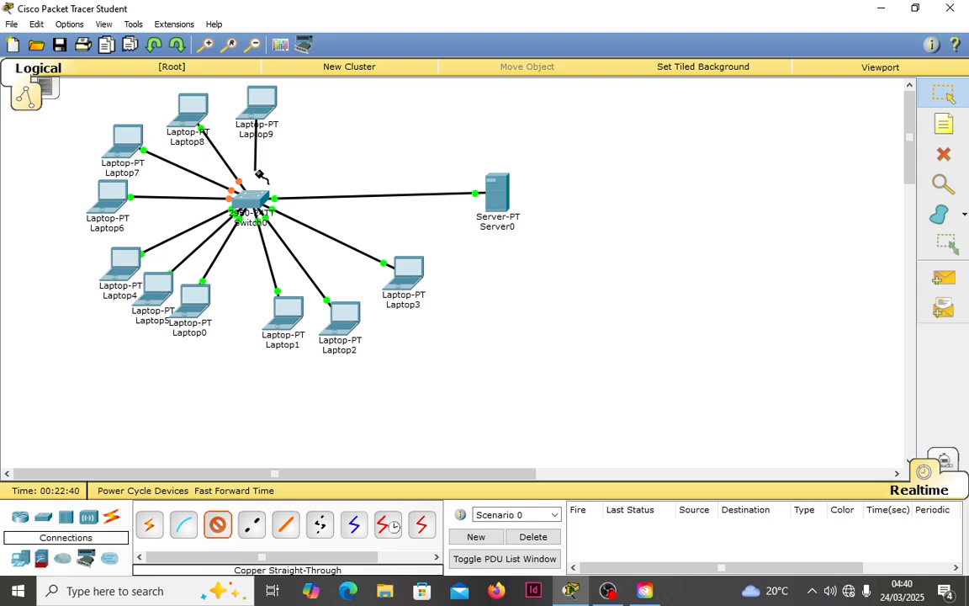
click(253, 200)
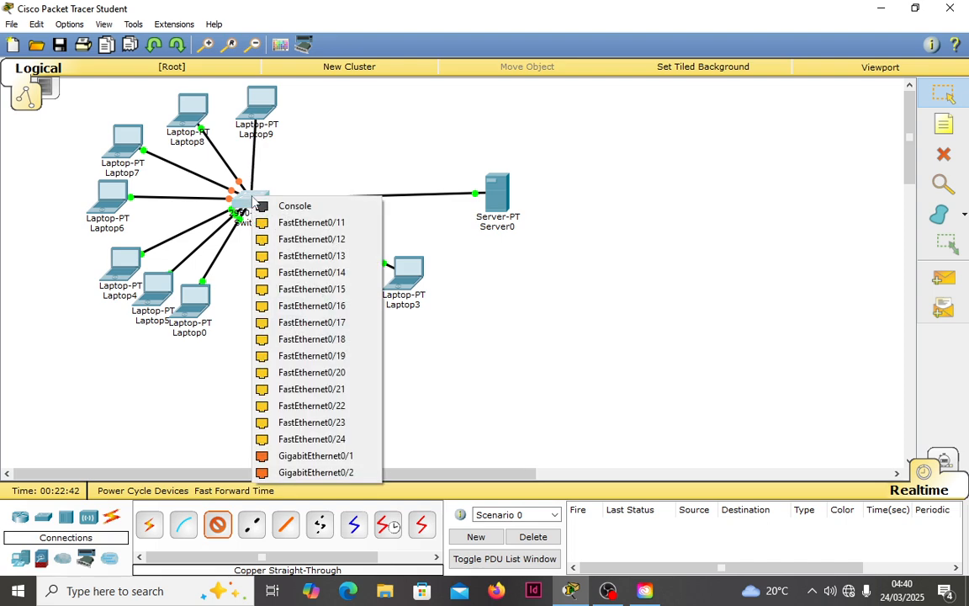
click(284, 226)
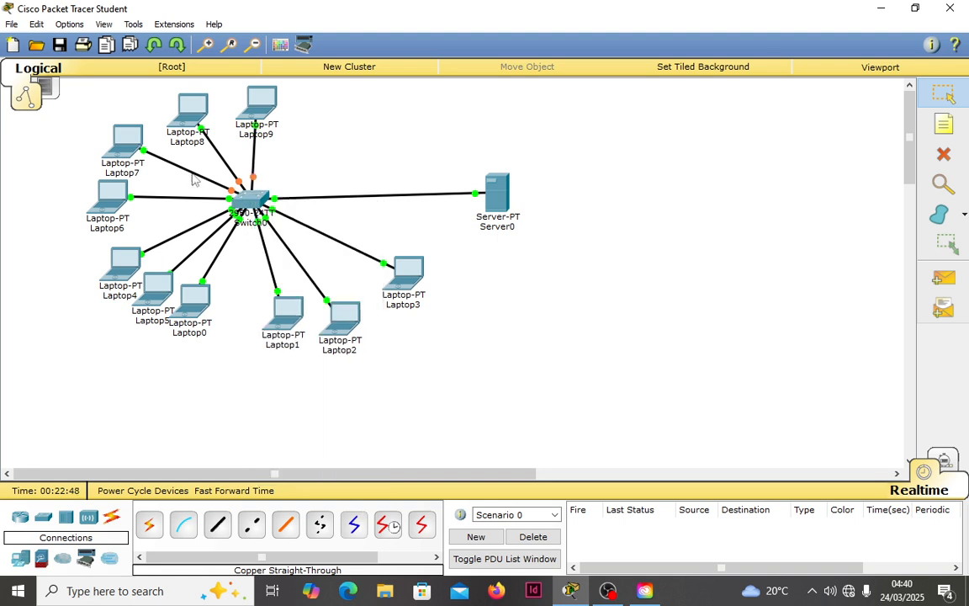
Set Laptop6's IPv4 configuration to DHCP and close its device window.
click(111, 202)
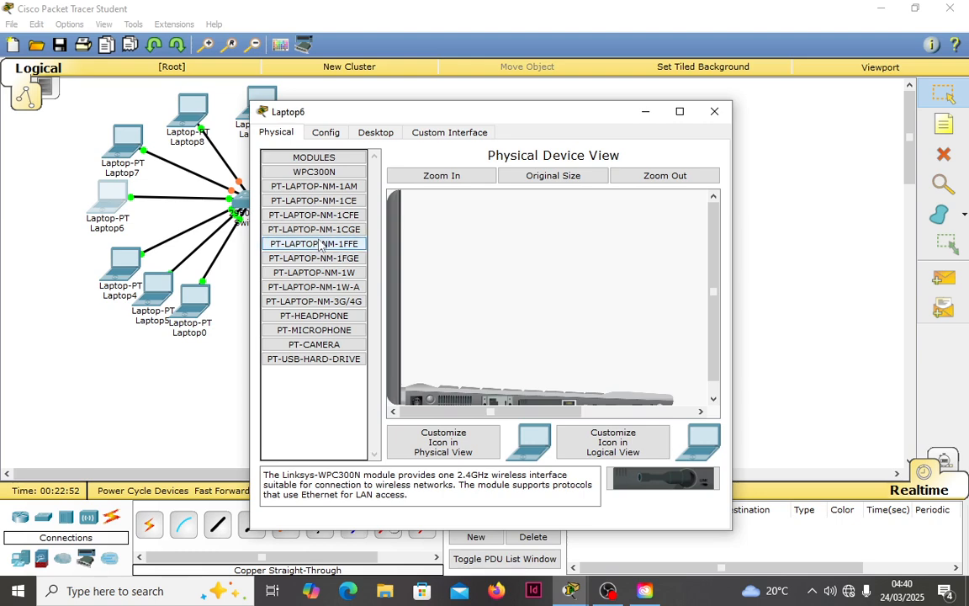
click(372, 133)
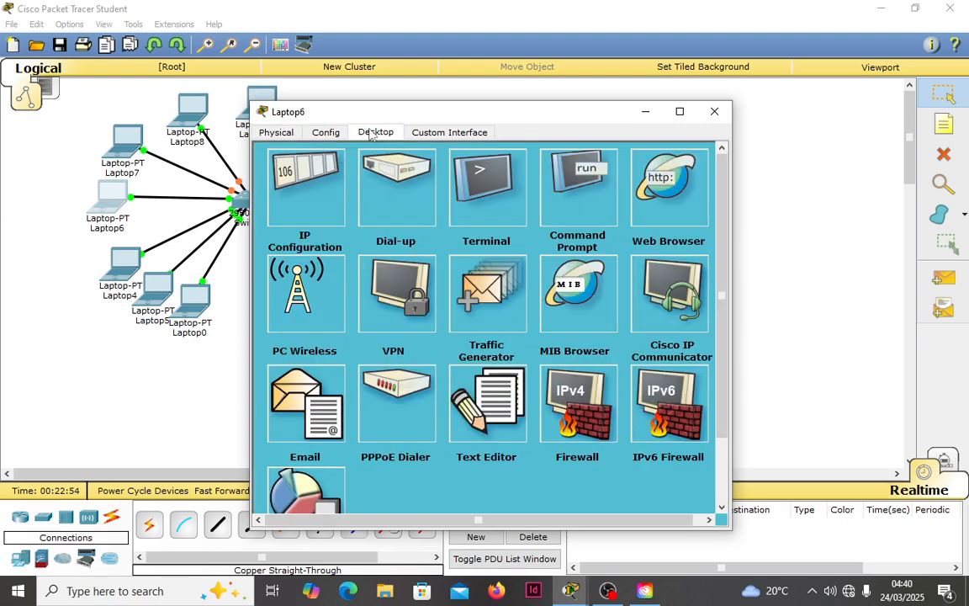
click(311, 200)
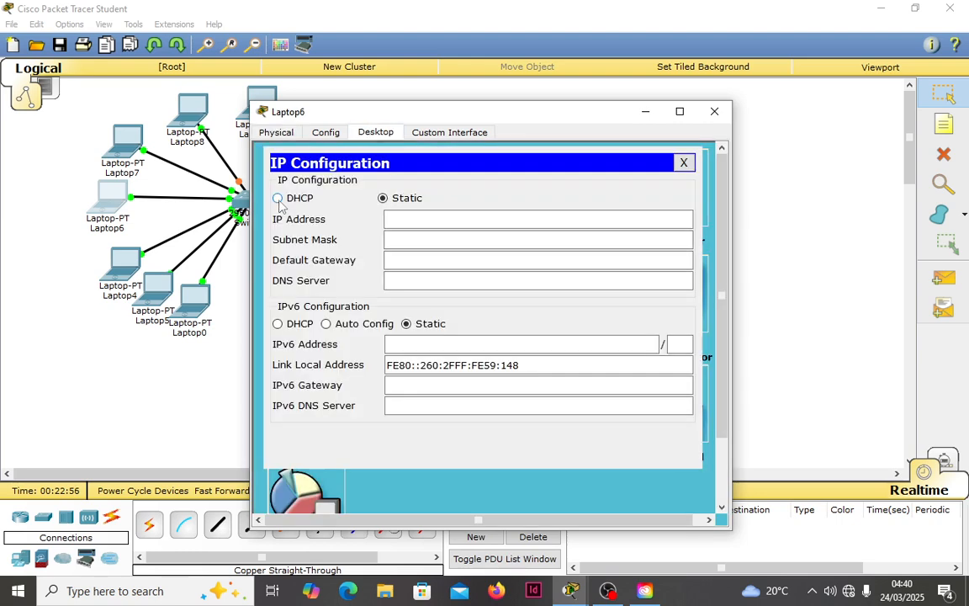
click(278, 198)
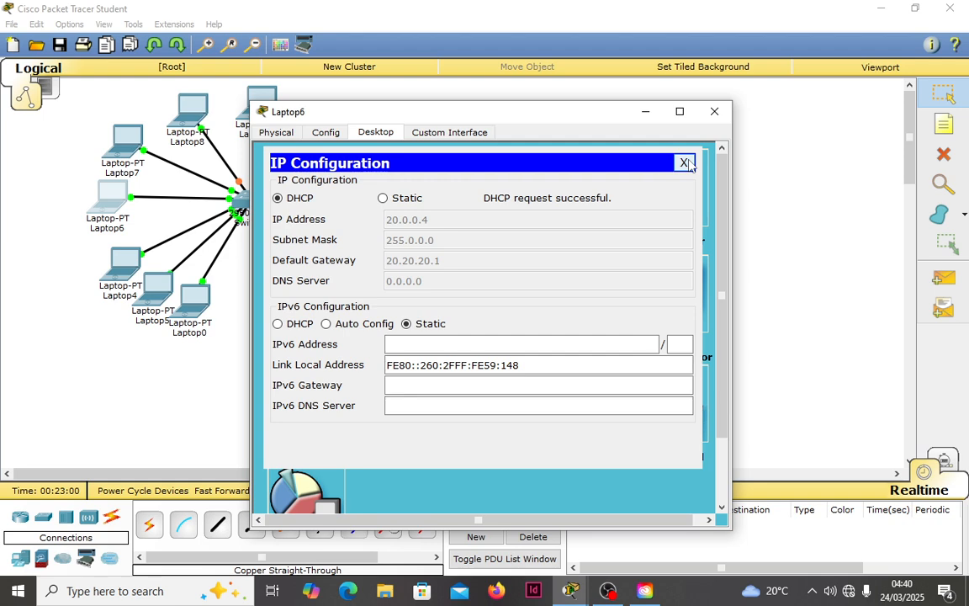
click(683, 163)
click(714, 113)
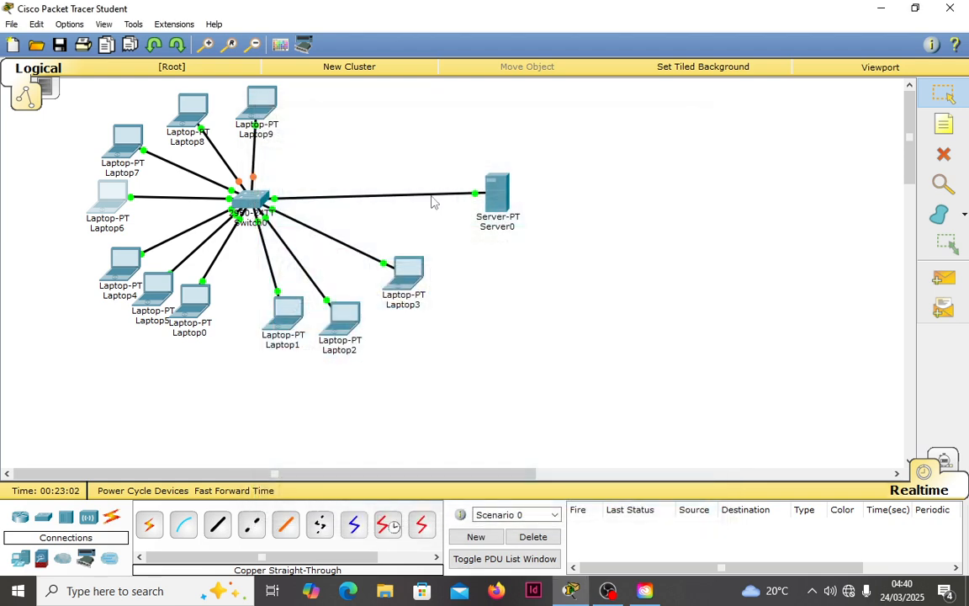
Set Laptop4's IPv4 configuration to DHCP and close its device window.
click(123, 263)
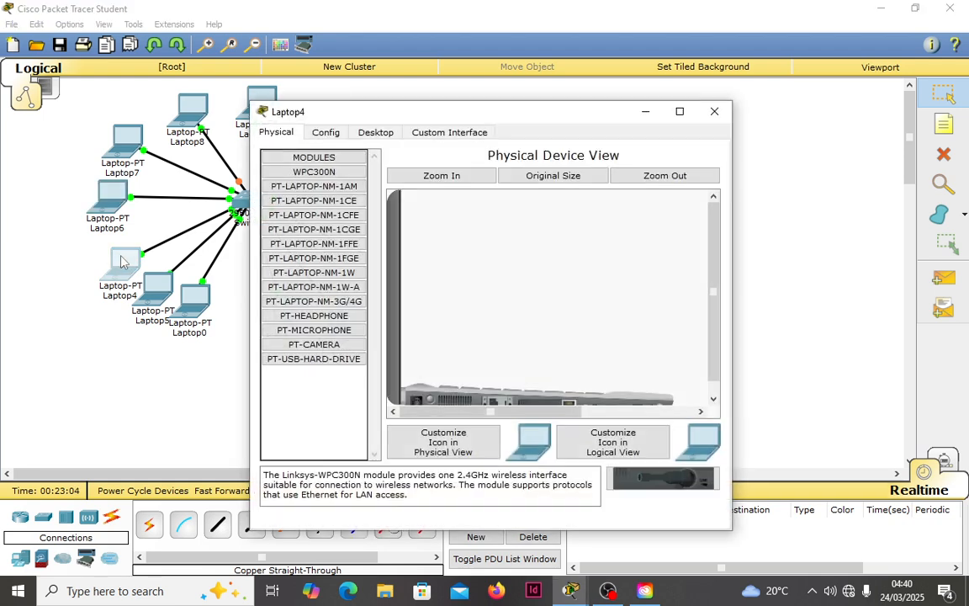
click(365, 134)
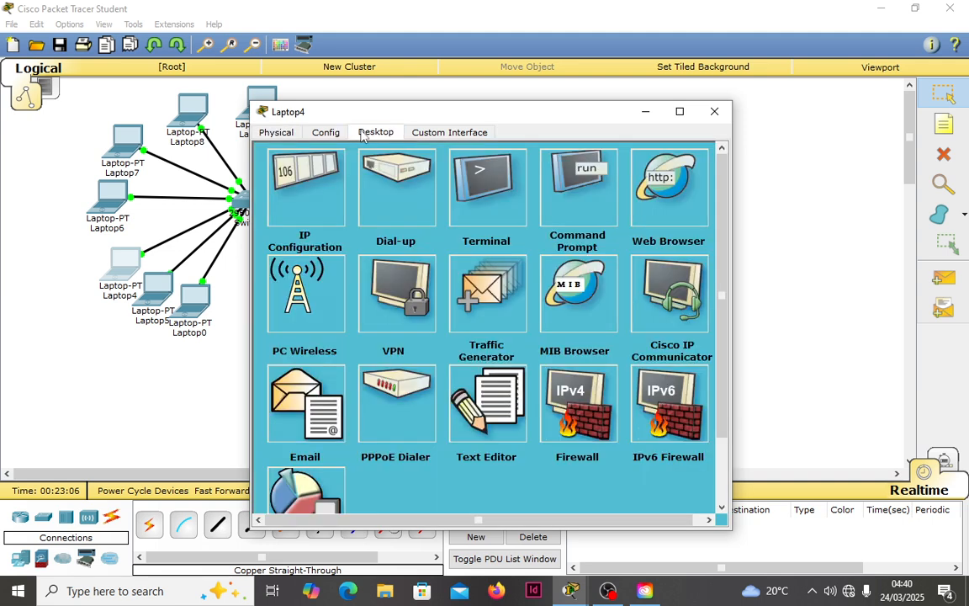
click(280, 216)
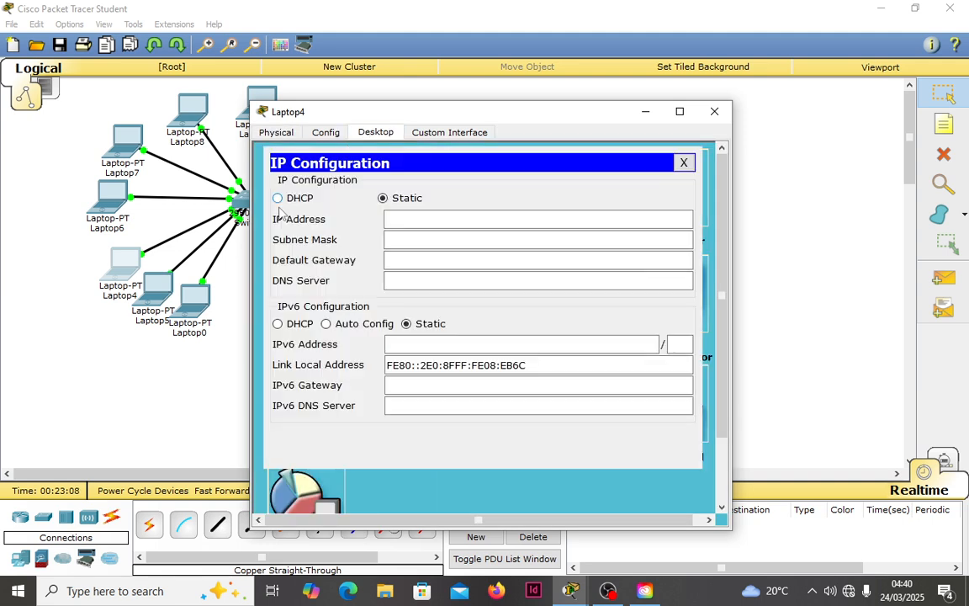
click(279, 199)
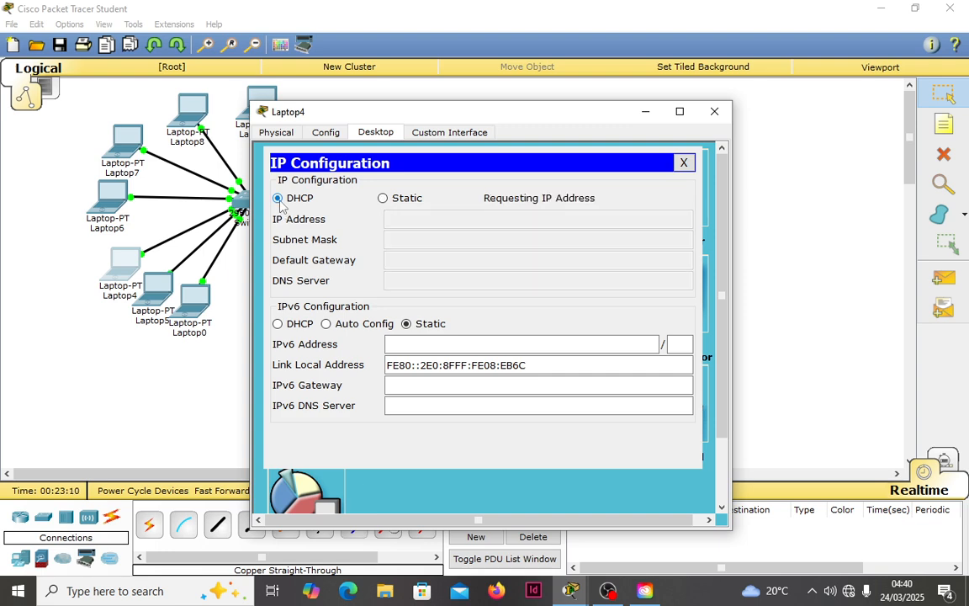
click(683, 162)
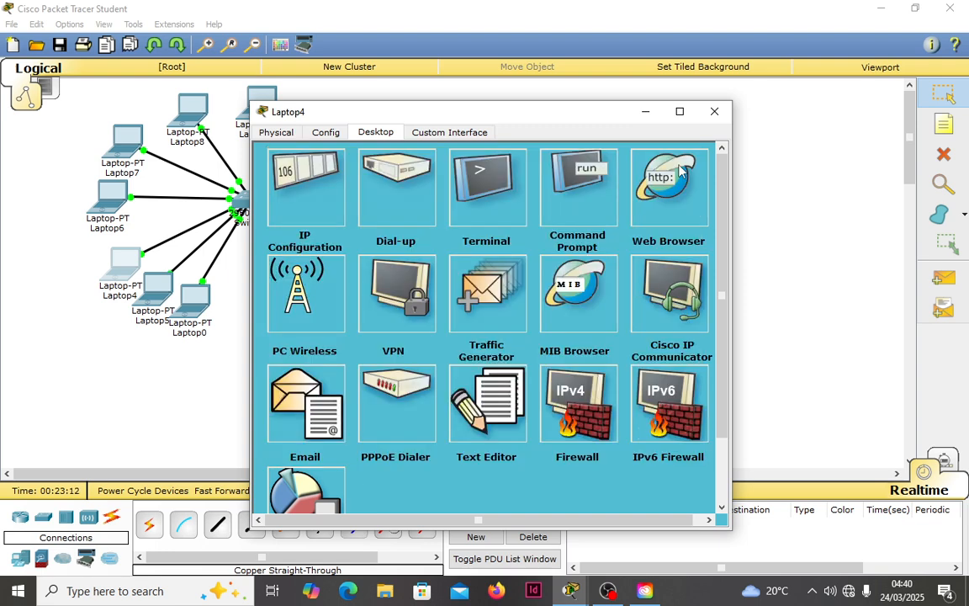
click(716, 115)
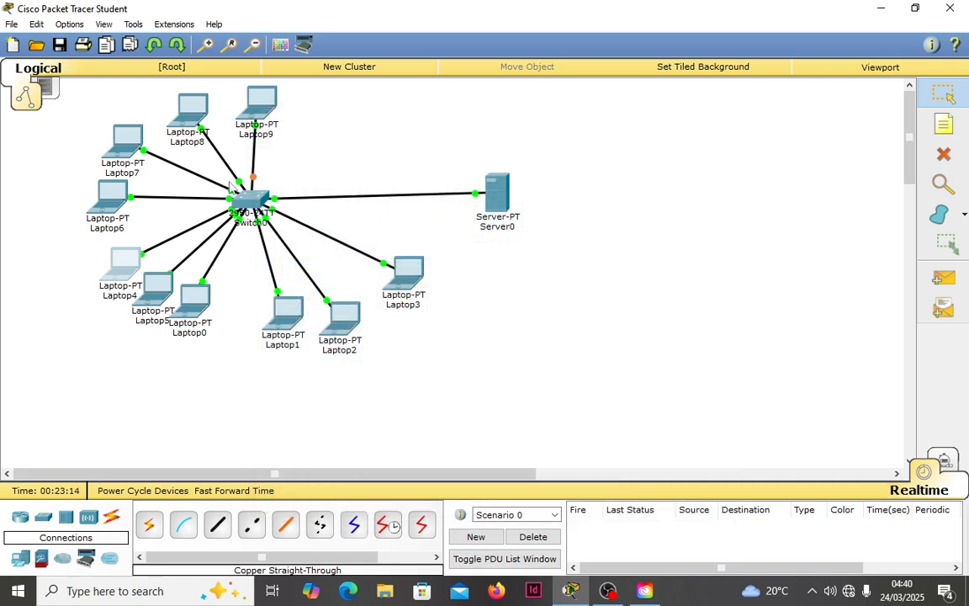
Set Laptop7's IPv4 configuration to DHCP and close its device window.
click(128, 152)
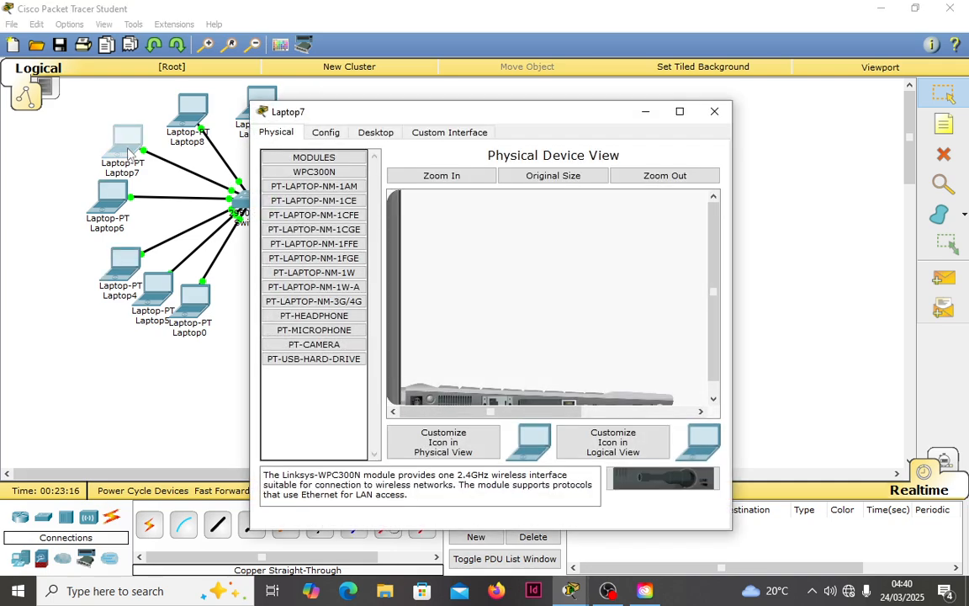
click(375, 133)
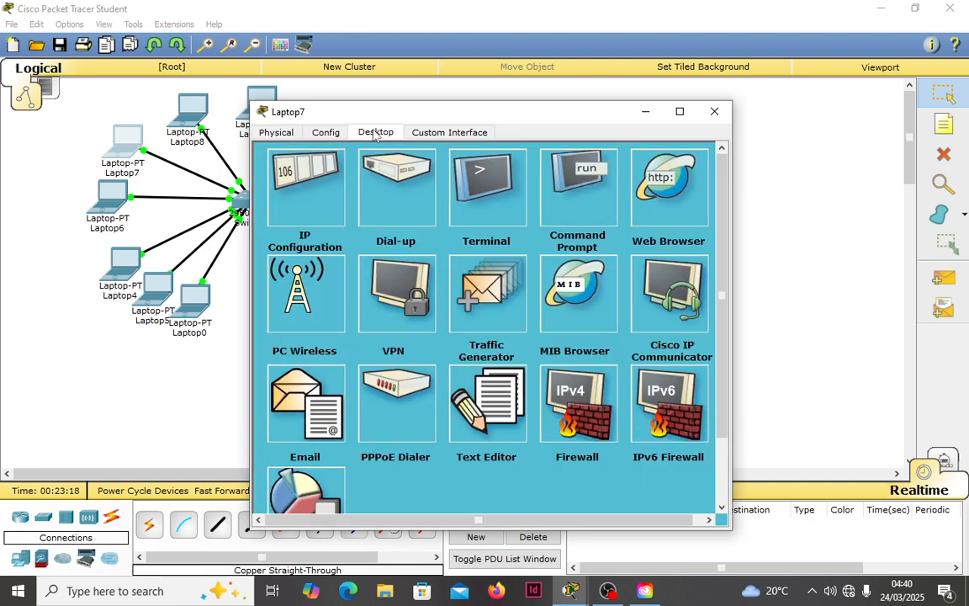
click(295, 209)
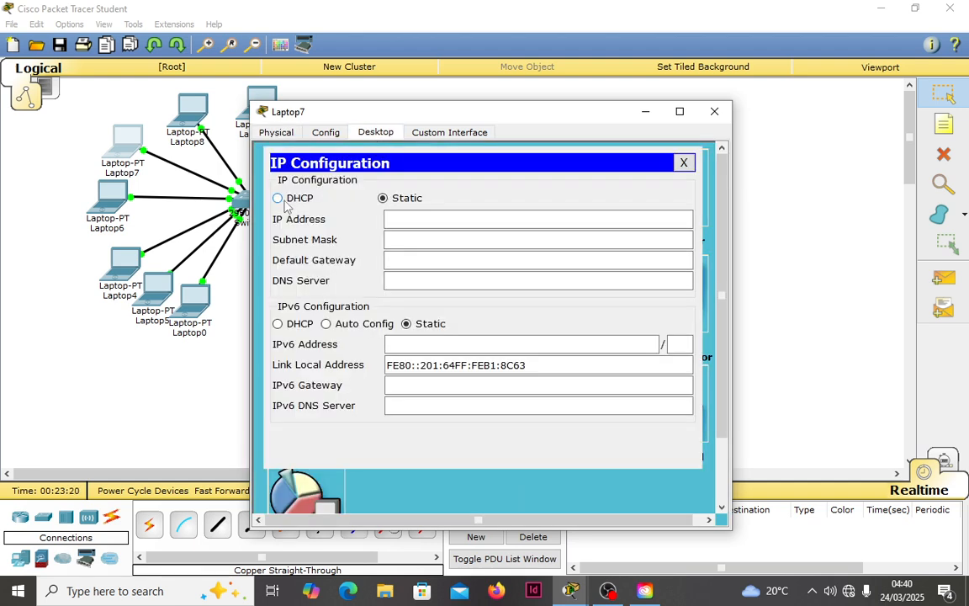
click(278, 198)
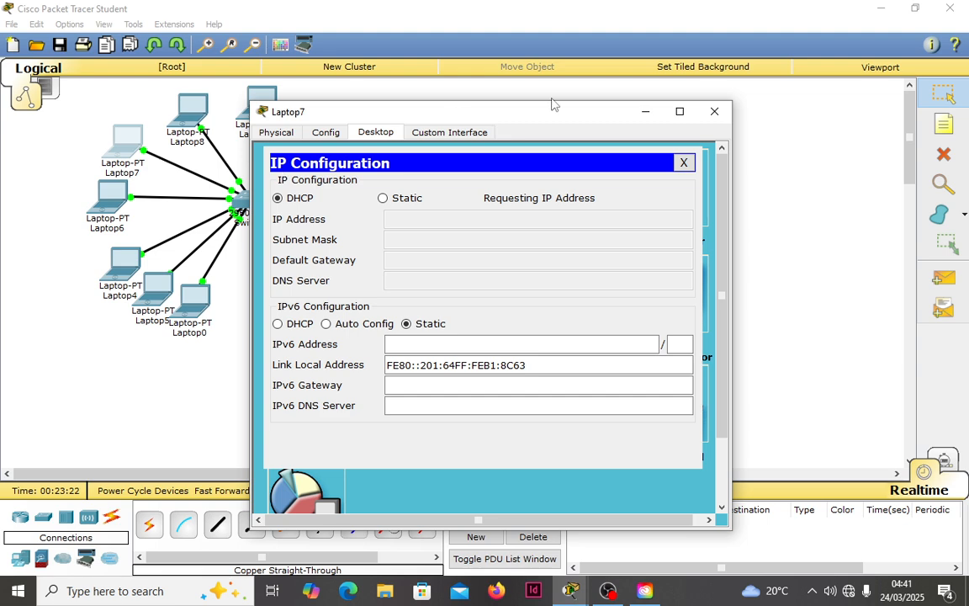
click(714, 111)
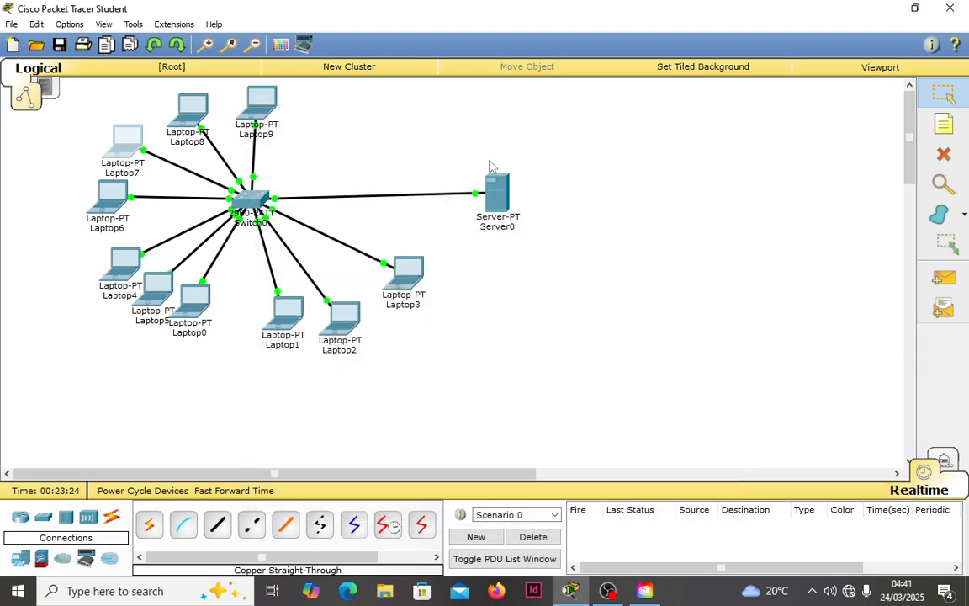
Set Laptop8's IPv4 configuration to DHCP and put its device window away.
click(193, 107)
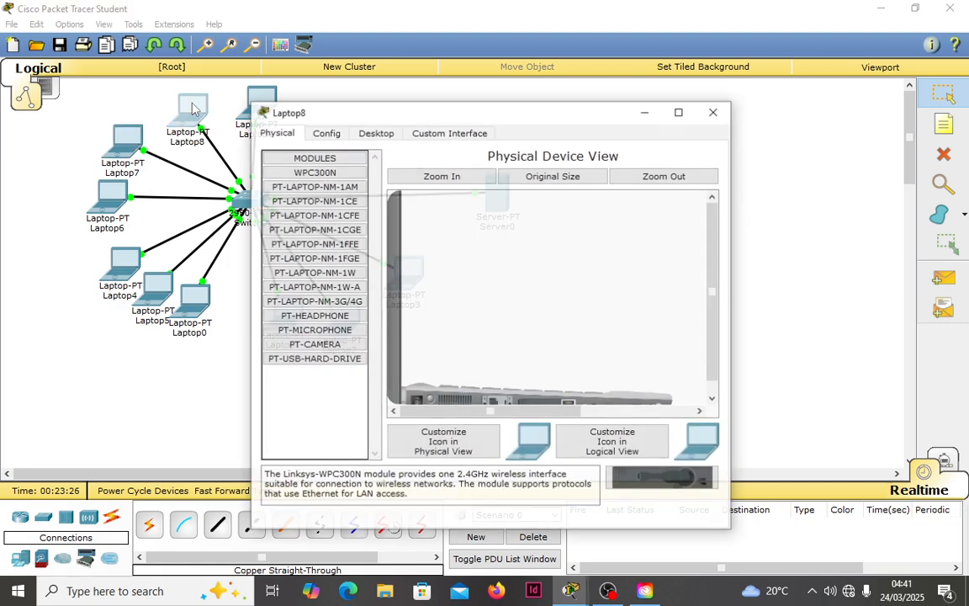
click(365, 137)
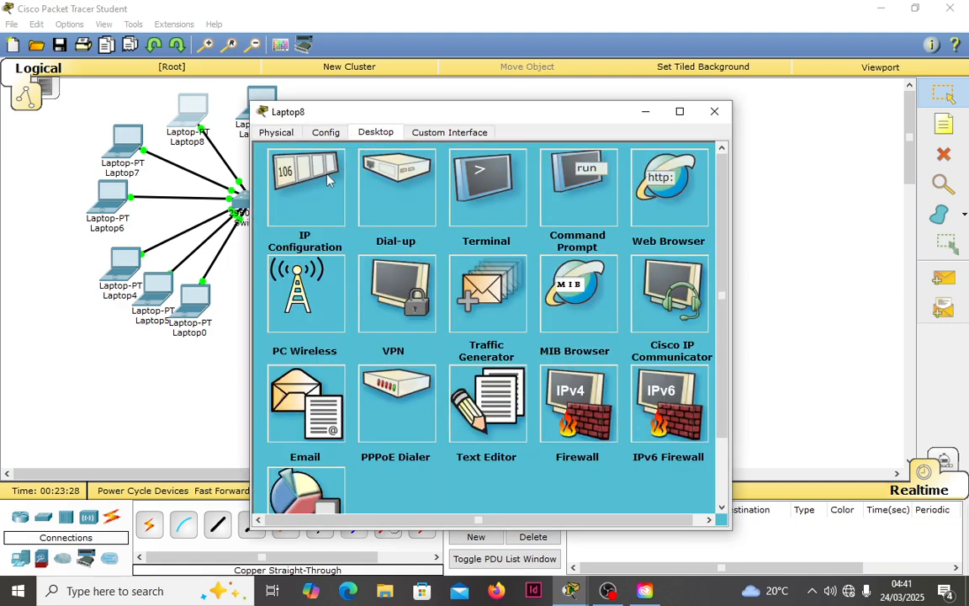
click(276, 171)
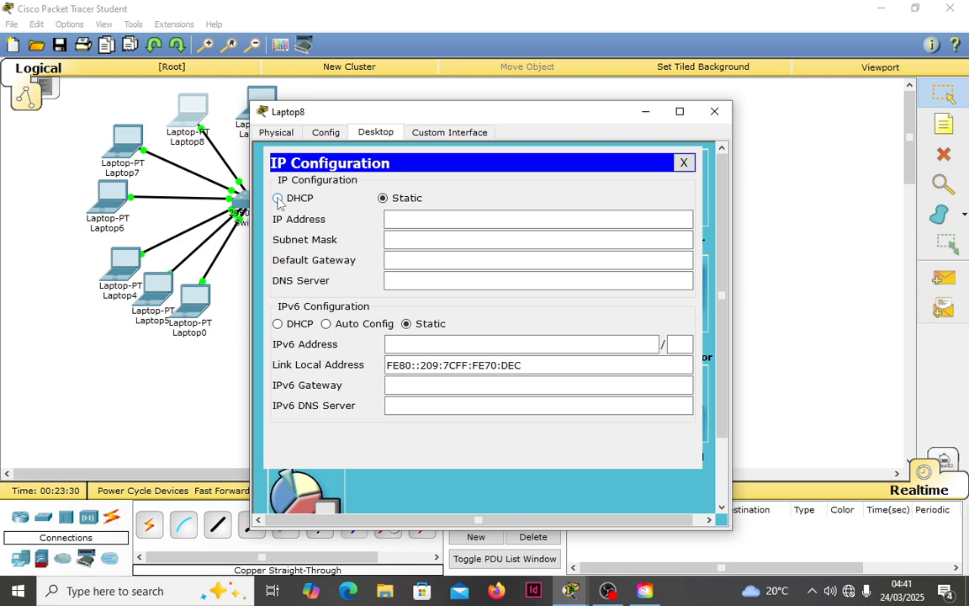
click(278, 198)
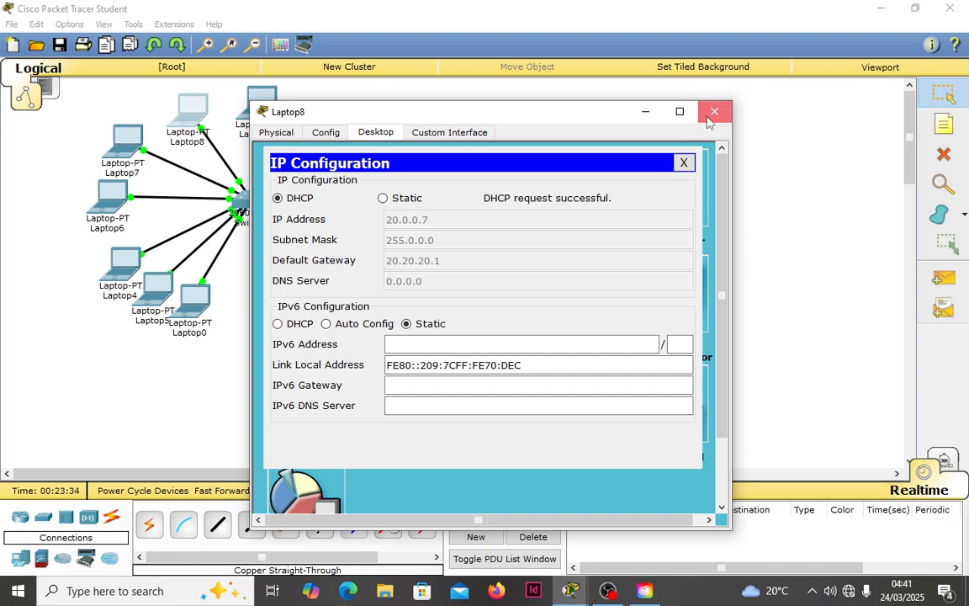
click(644, 111)
Set Laptop9's IPv4 configuration to DHCP and close its device window.
click(265, 103)
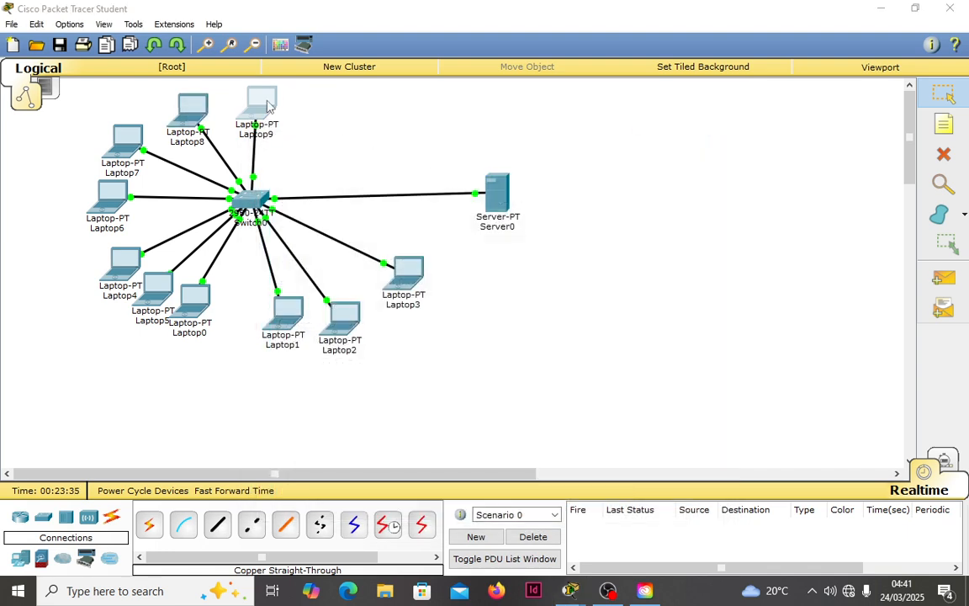
click(375, 132)
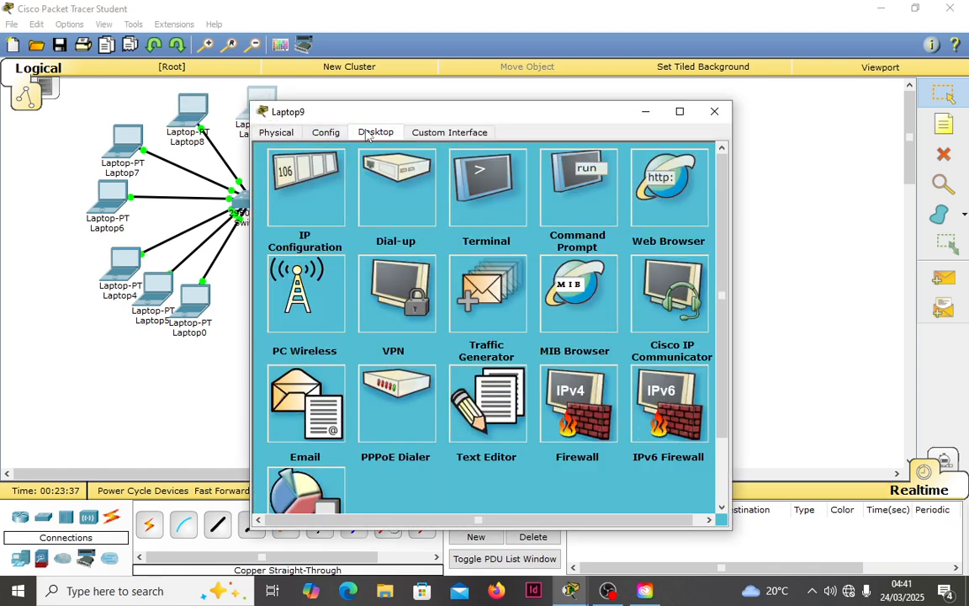
click(298, 221)
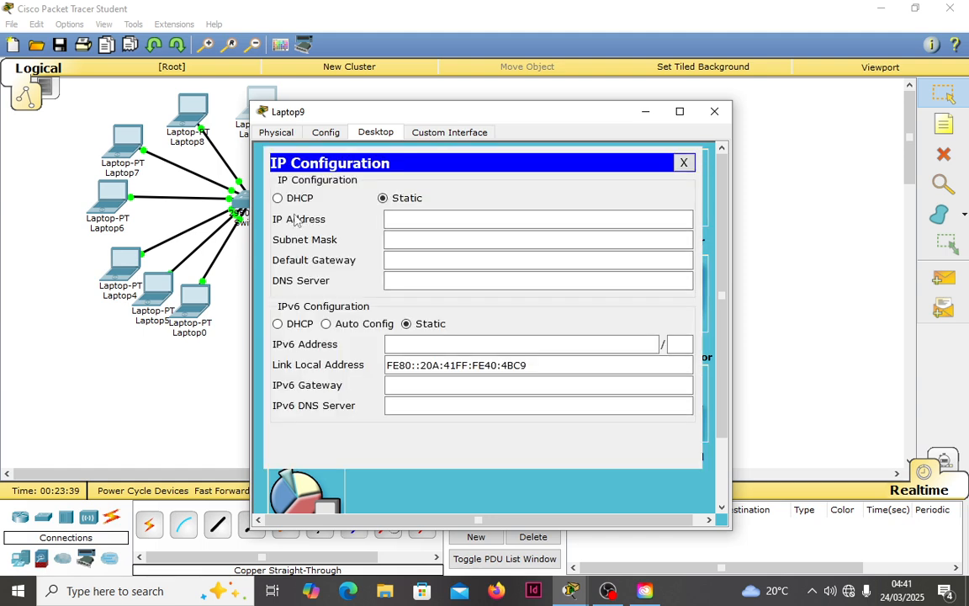
click(277, 198)
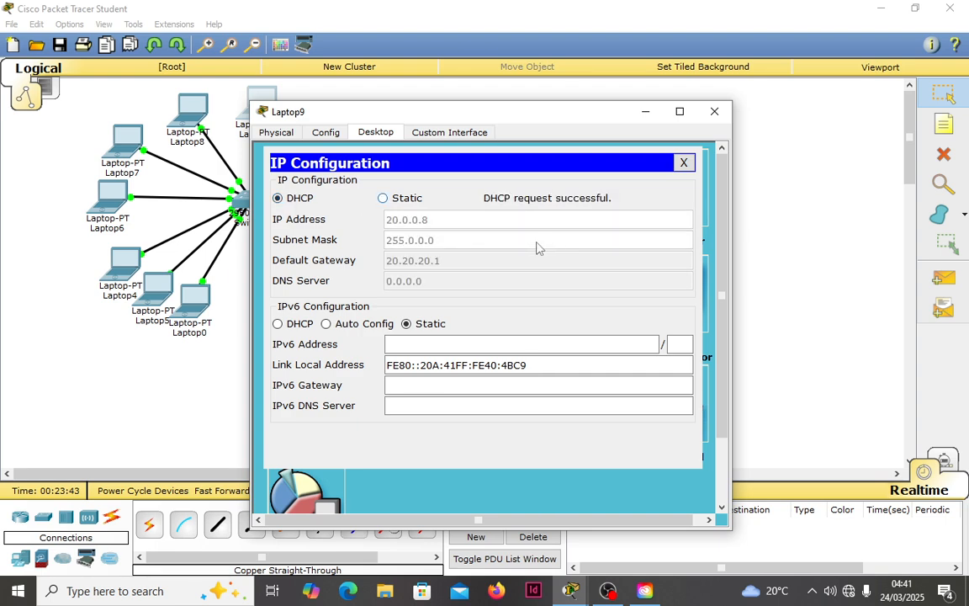
click(683, 163)
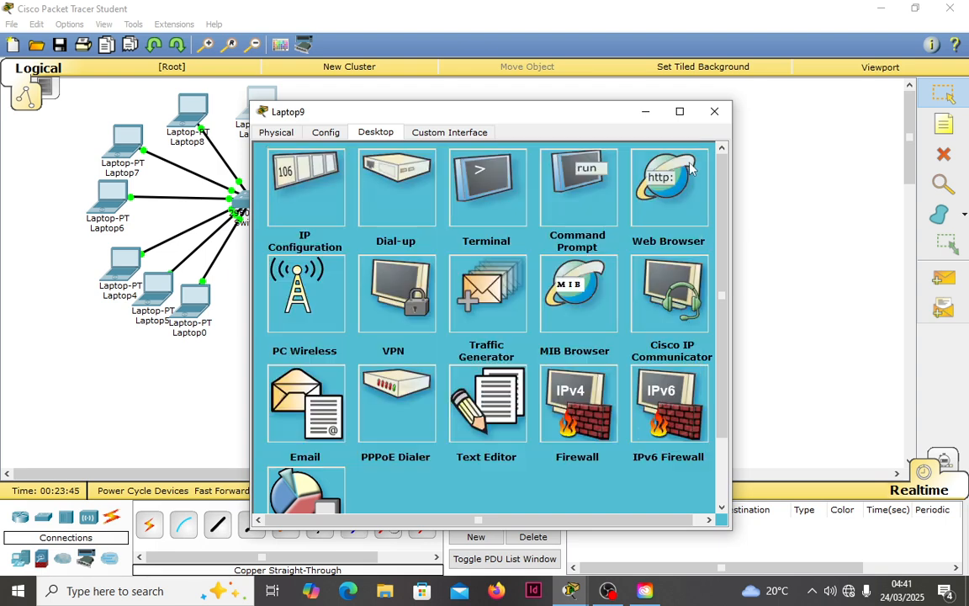
click(714, 112)
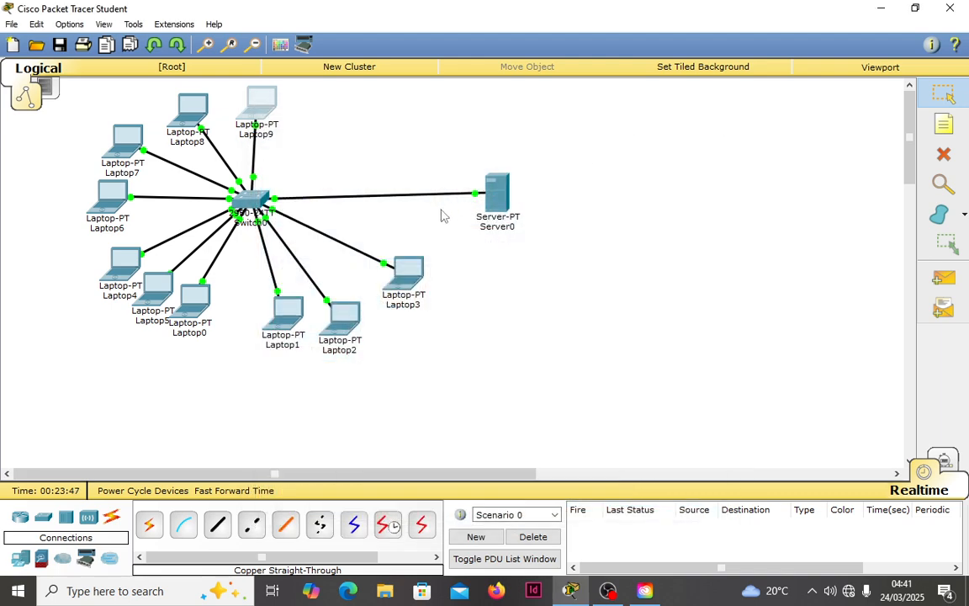
Set Laptop3's IPv4 configuration to DHCP and close its device window.
click(410, 271)
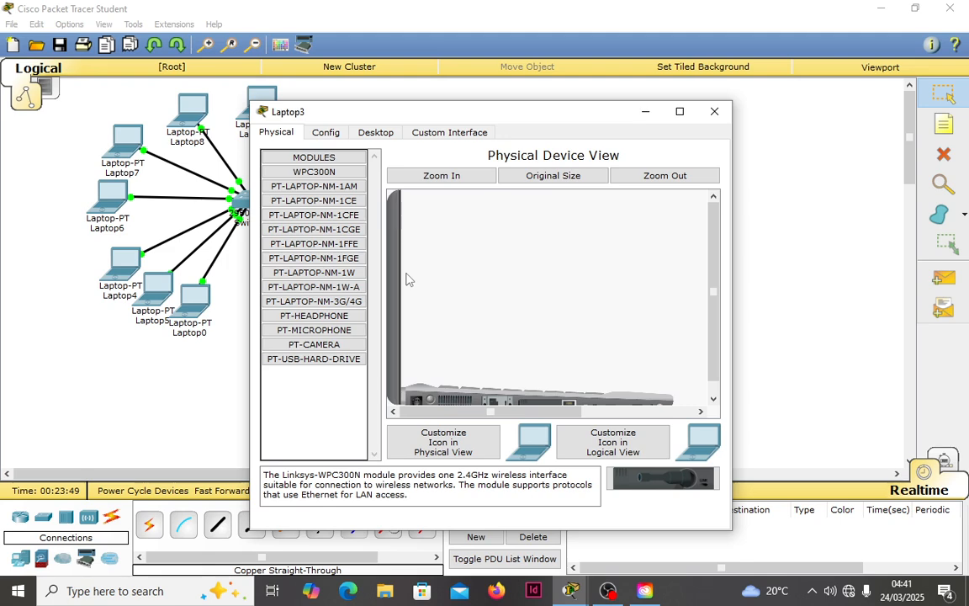
click(379, 135)
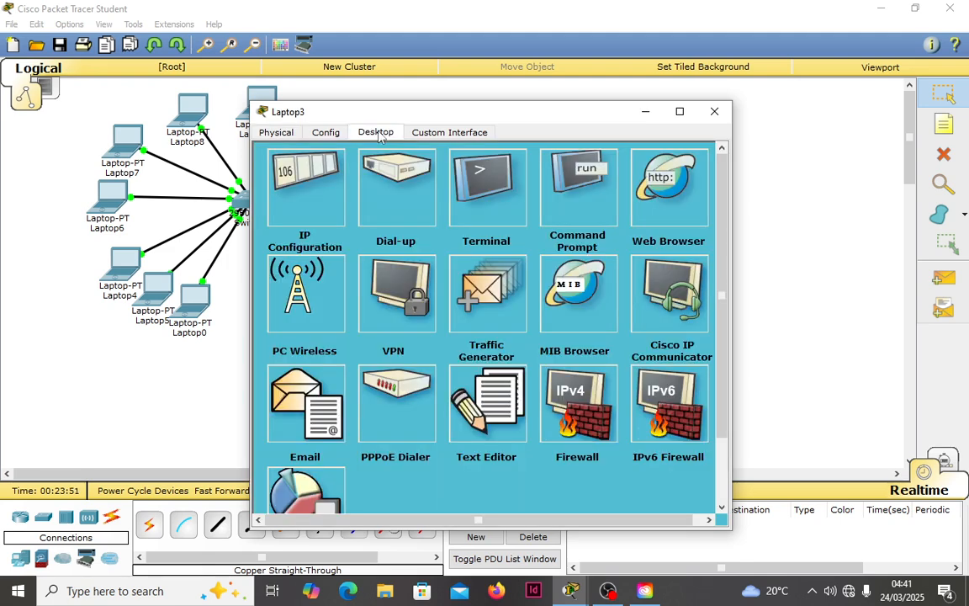
click(304, 192)
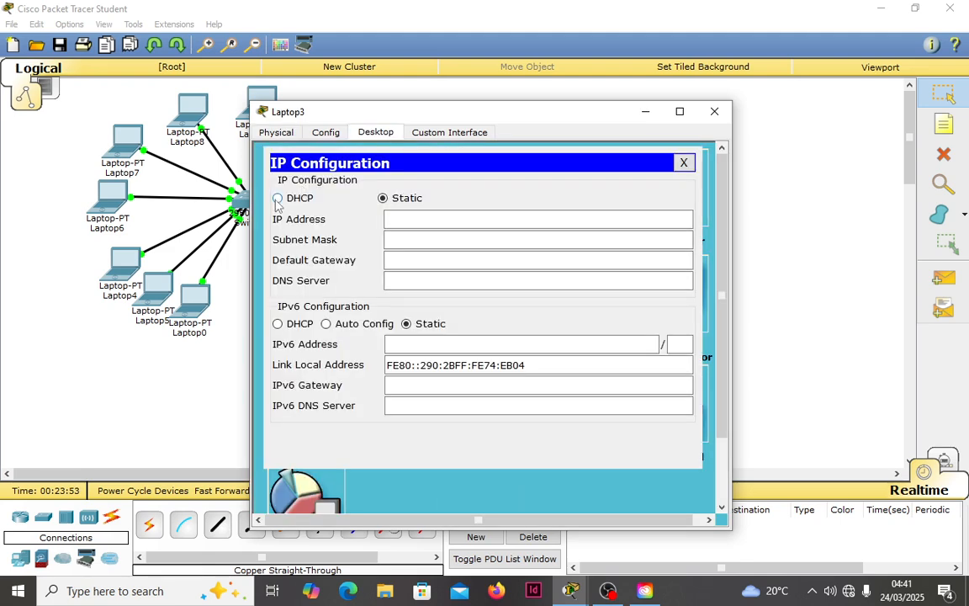
click(277, 199)
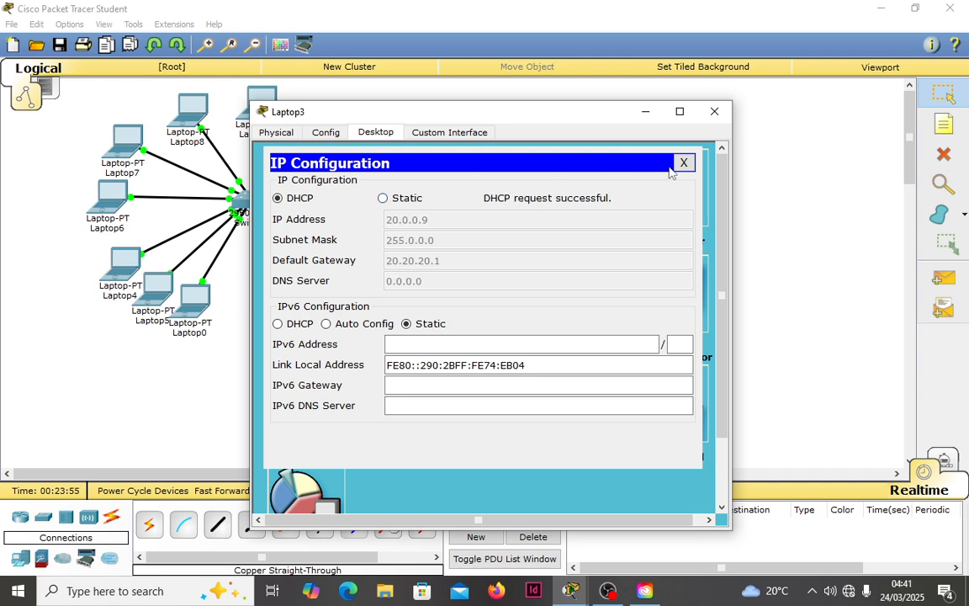
click(682, 163)
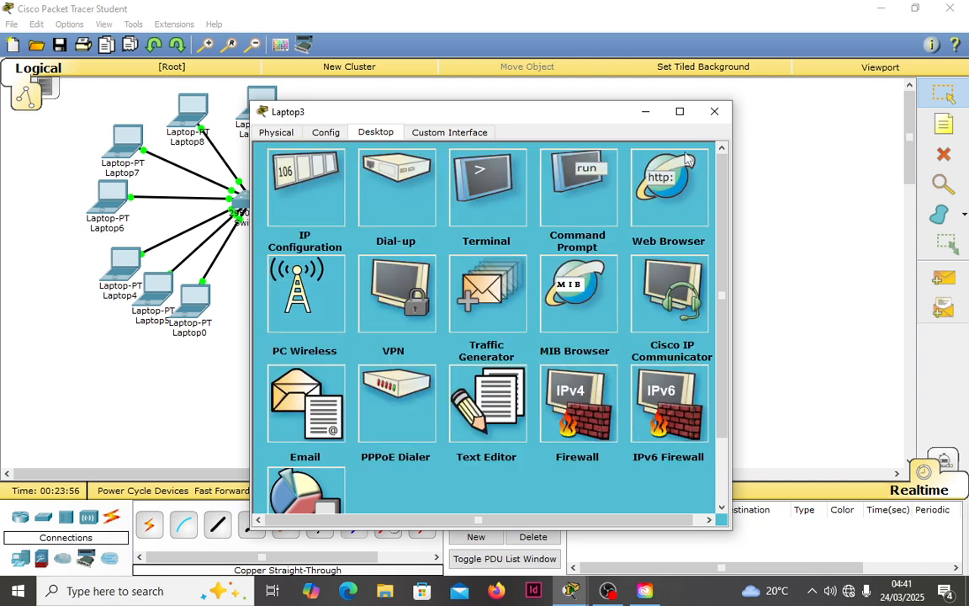
click(715, 112)
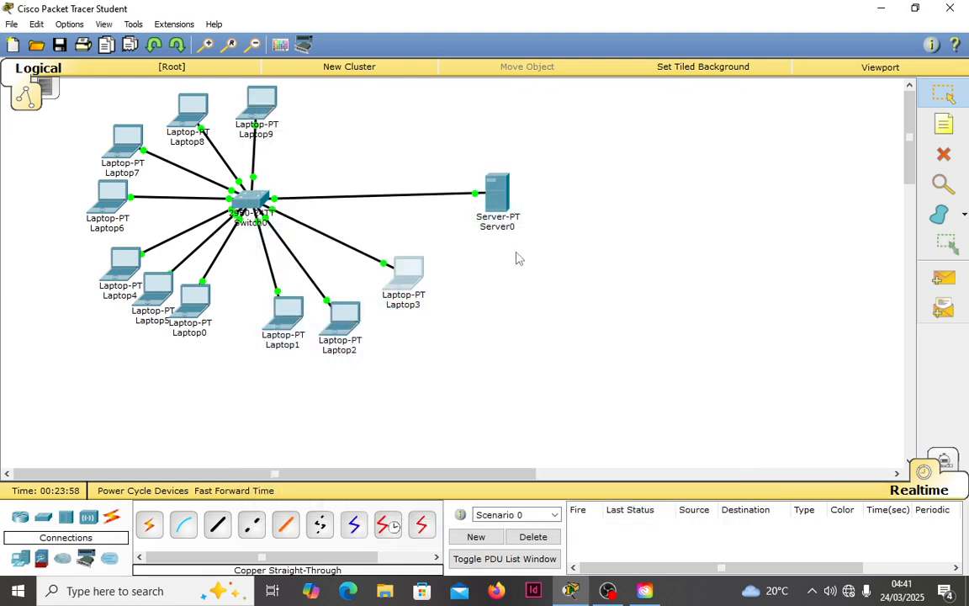
Check the IP configuration of Laptop2 for its DHCP-assigned address, then close its device window.
click(346, 321)
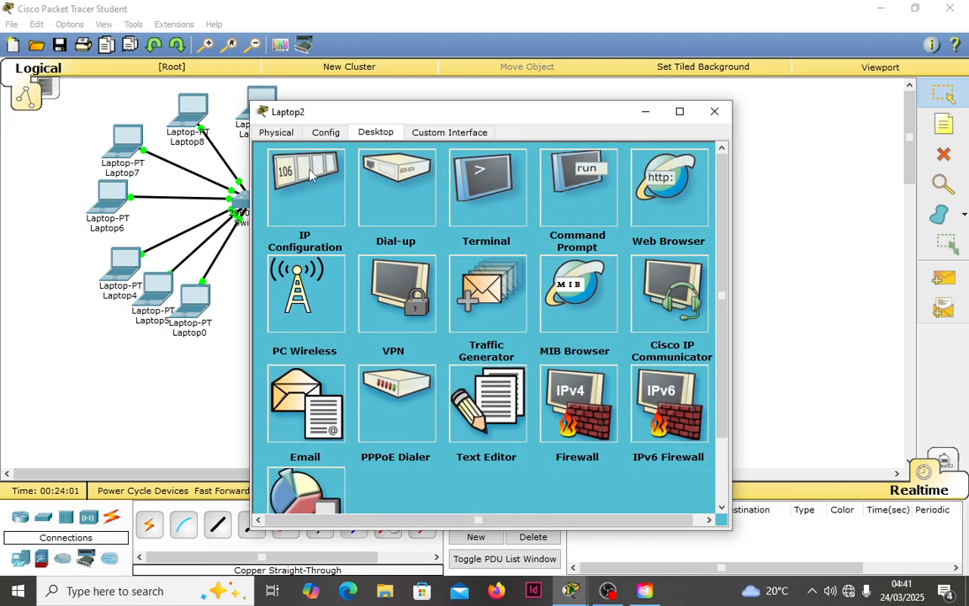
click(310, 174)
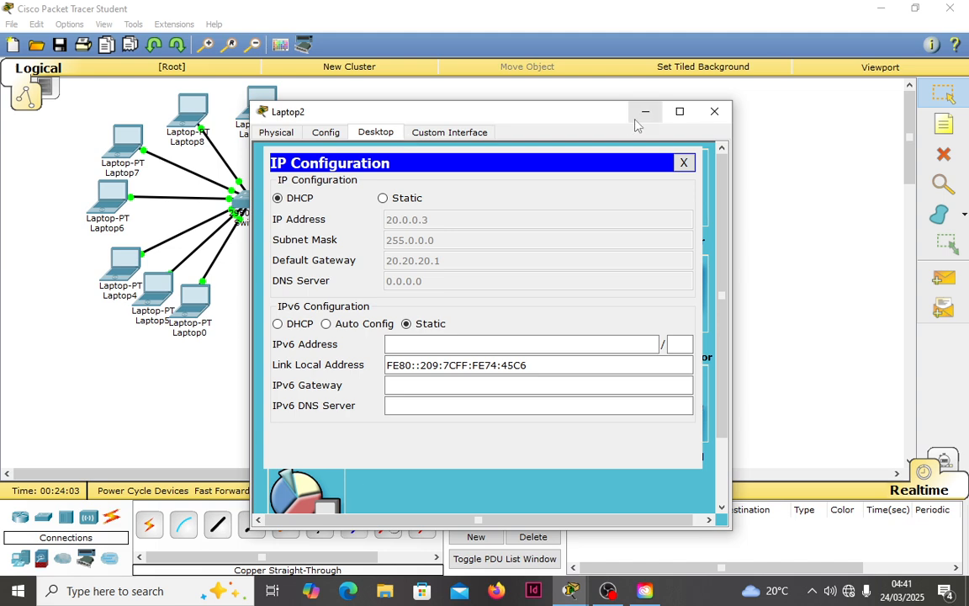
click(714, 111)
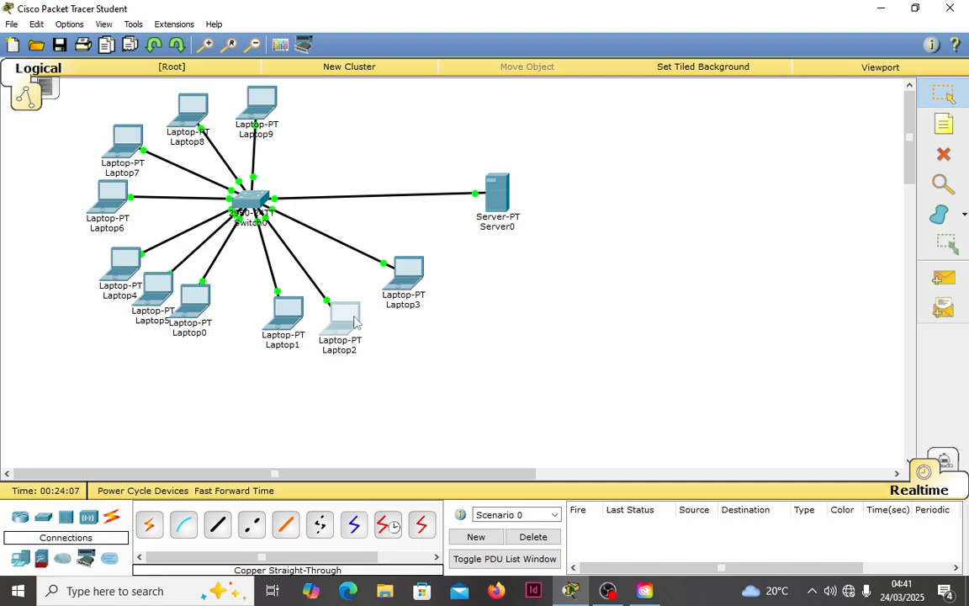
click(325, 316)
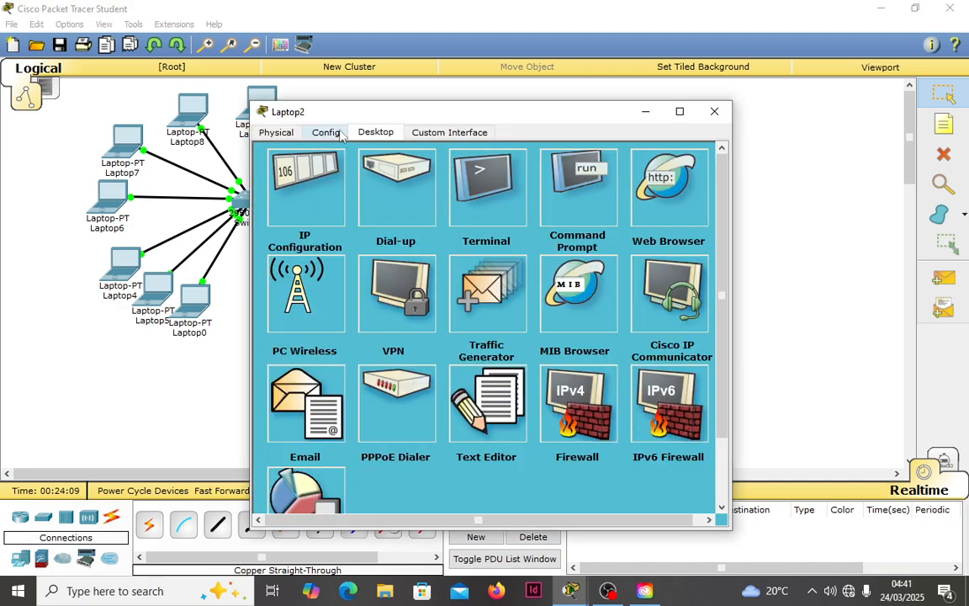
click(304, 185)
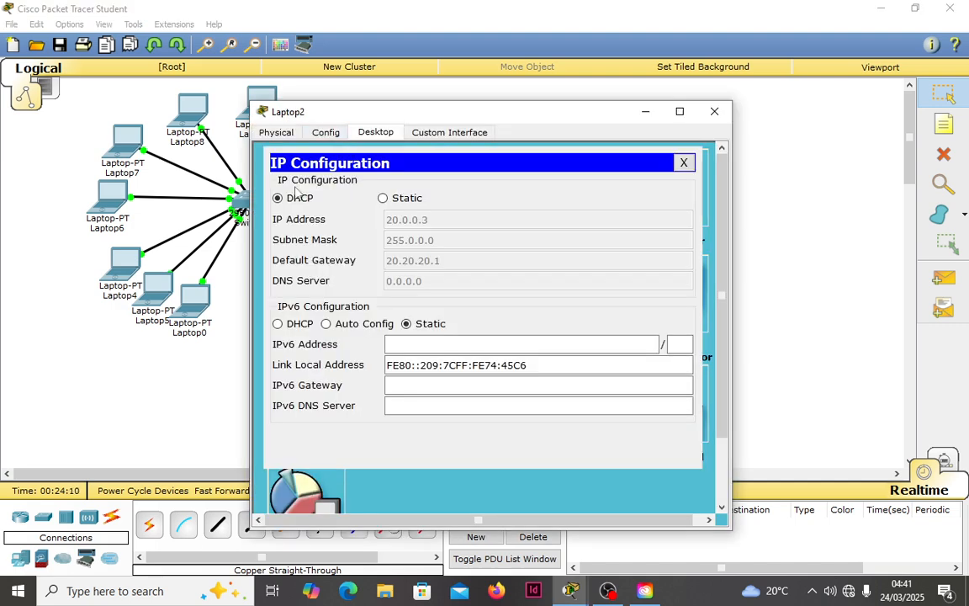
click(714, 111)
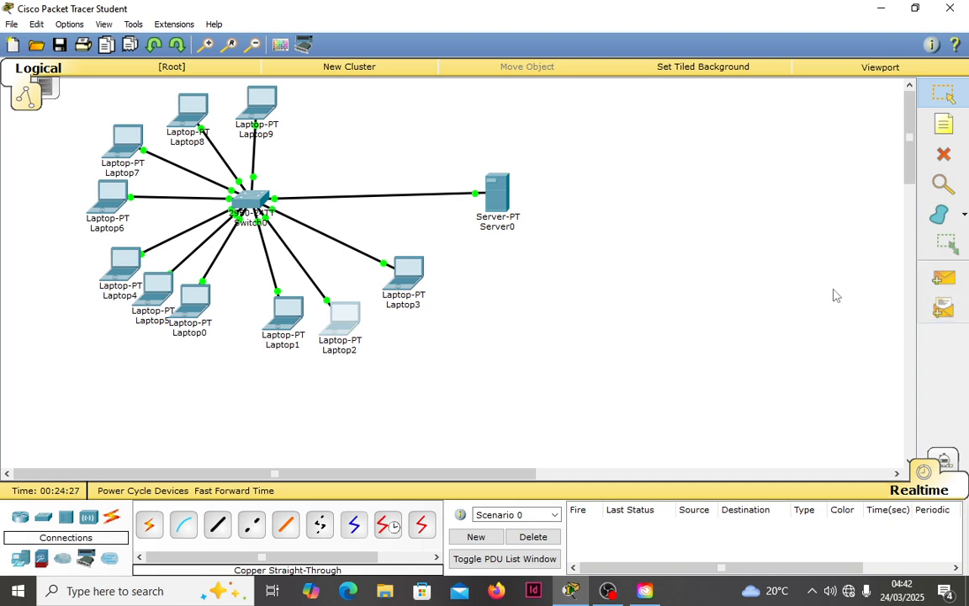
Send a simple PDU from Laptop3 to Laptop8 to test connectivity.
click(943, 277)
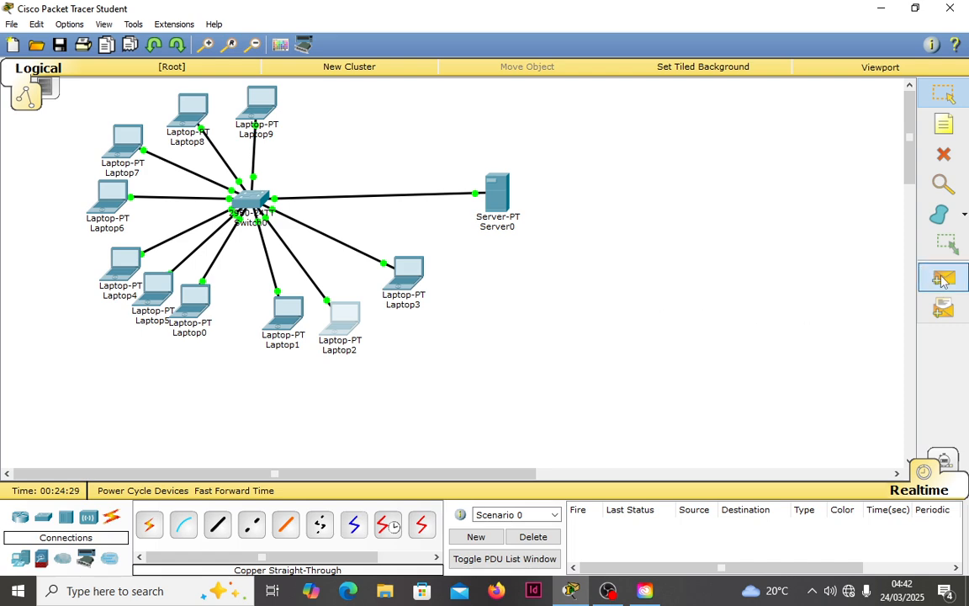
click(405, 267)
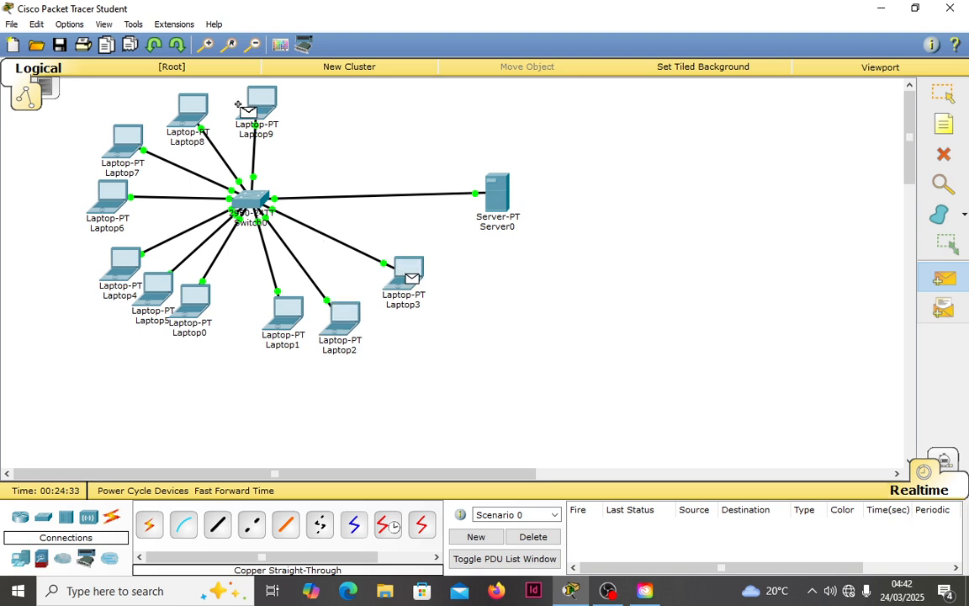
click(182, 101)
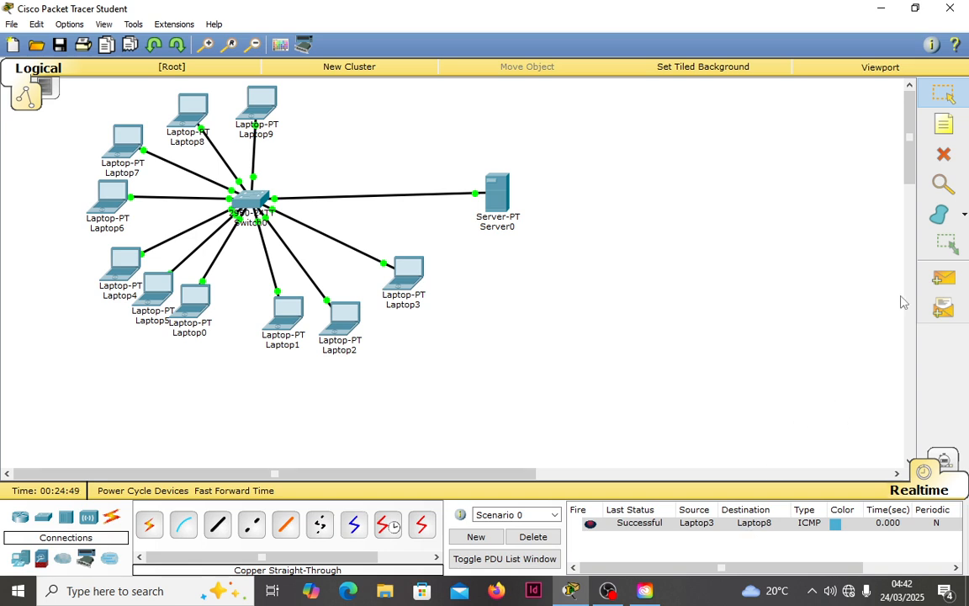
Try to send a simple PDU from Laptop9 to Laptop5.
click(948, 280)
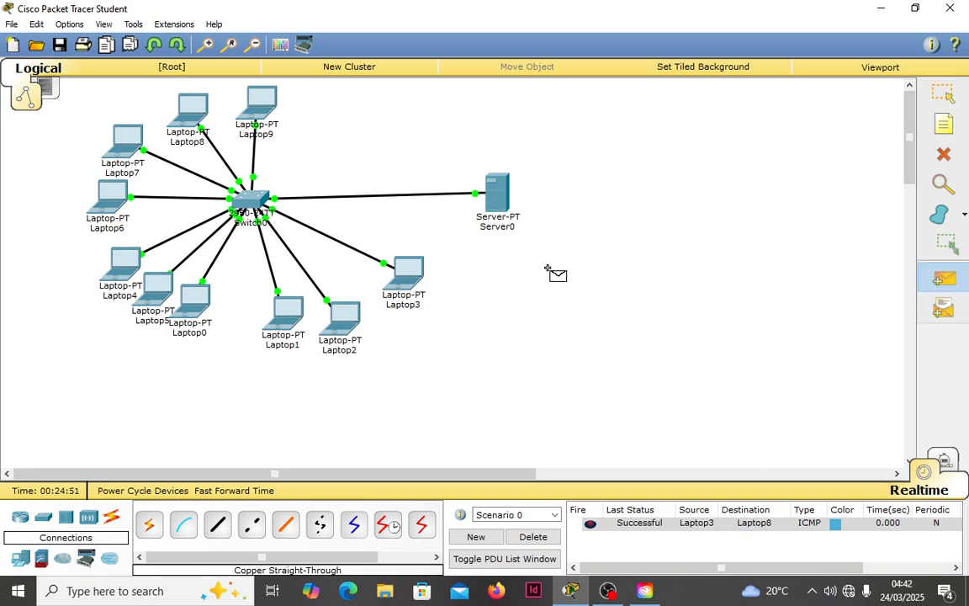
click(262, 102)
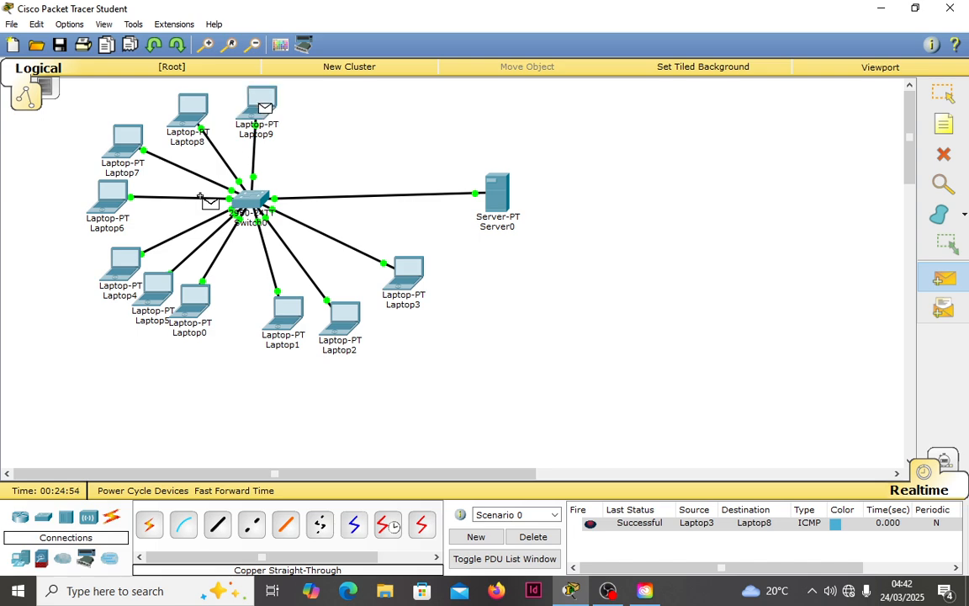
click(149, 288)
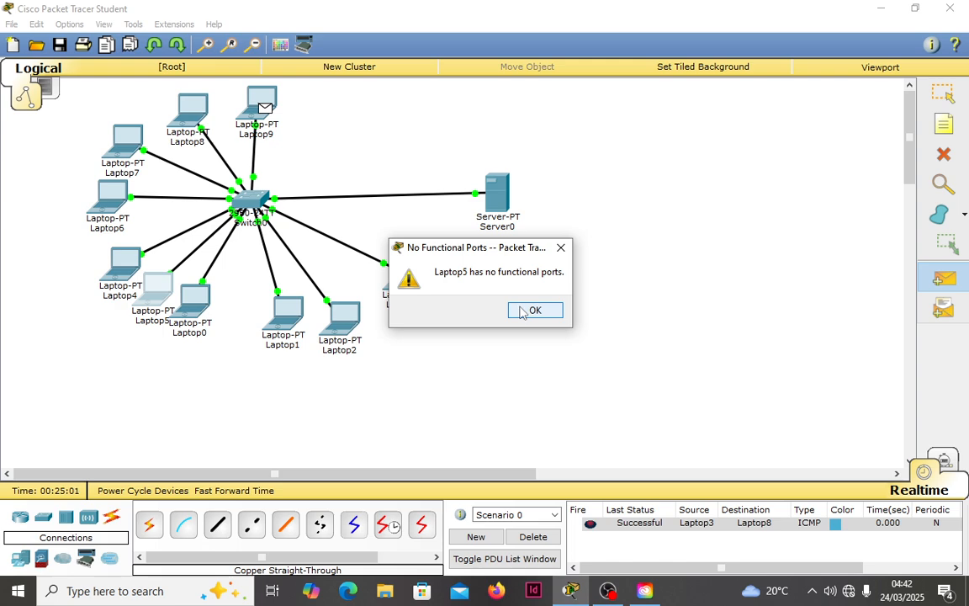
click(522, 312)
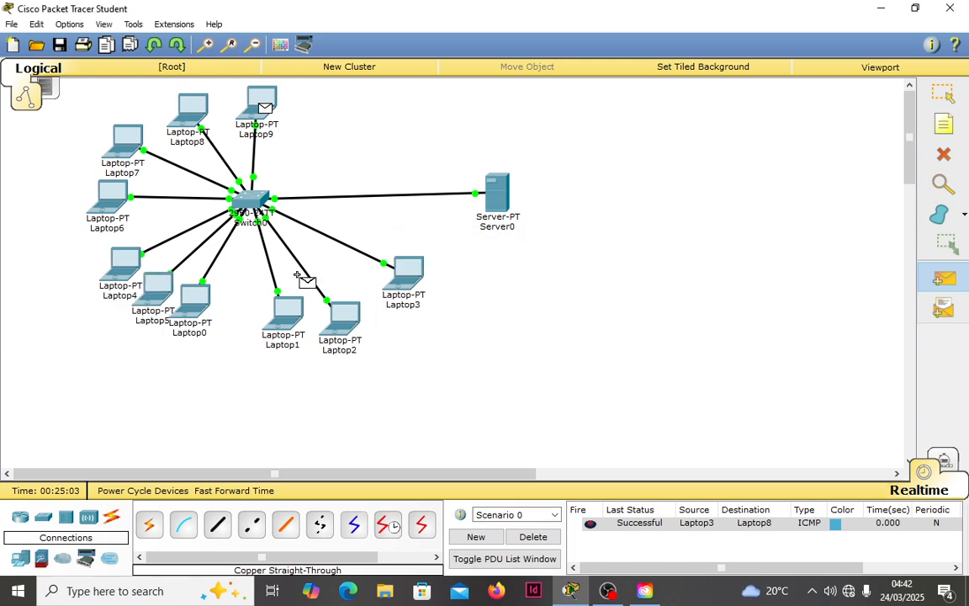
key(Escape)
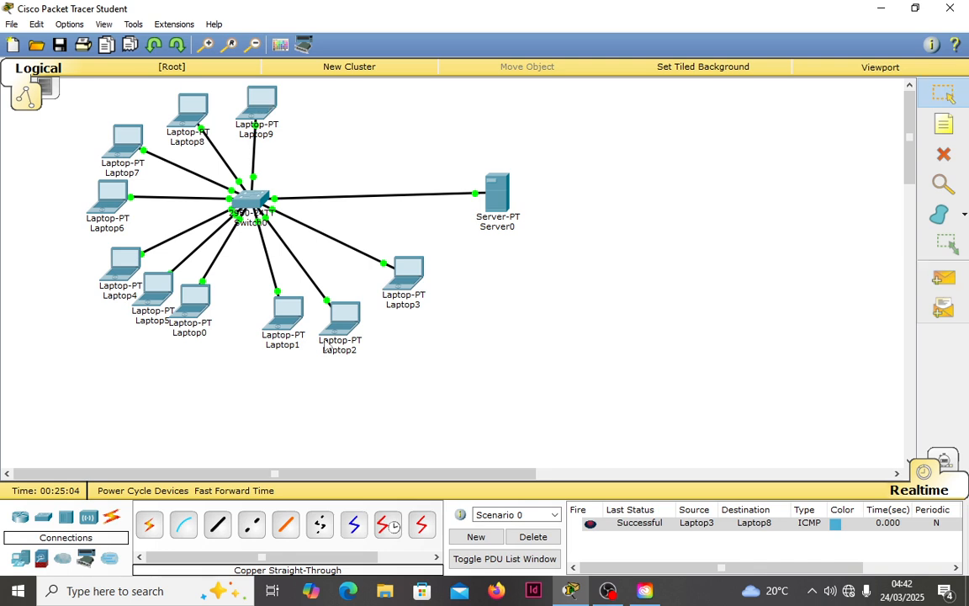
Set Laptop5's IPv4 configuration to DHCP and close its device window.
click(155, 286)
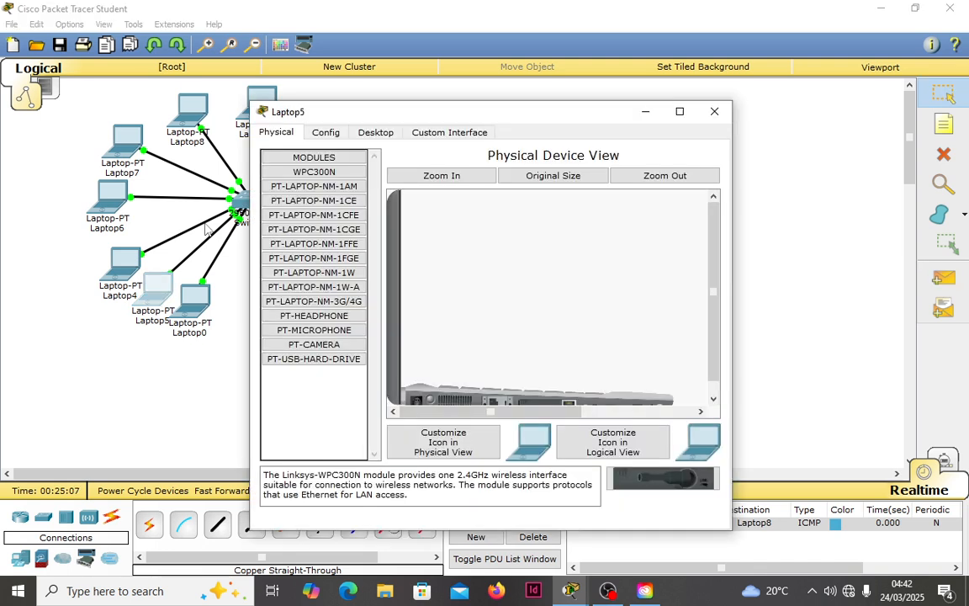
click(375, 133)
click(315, 194)
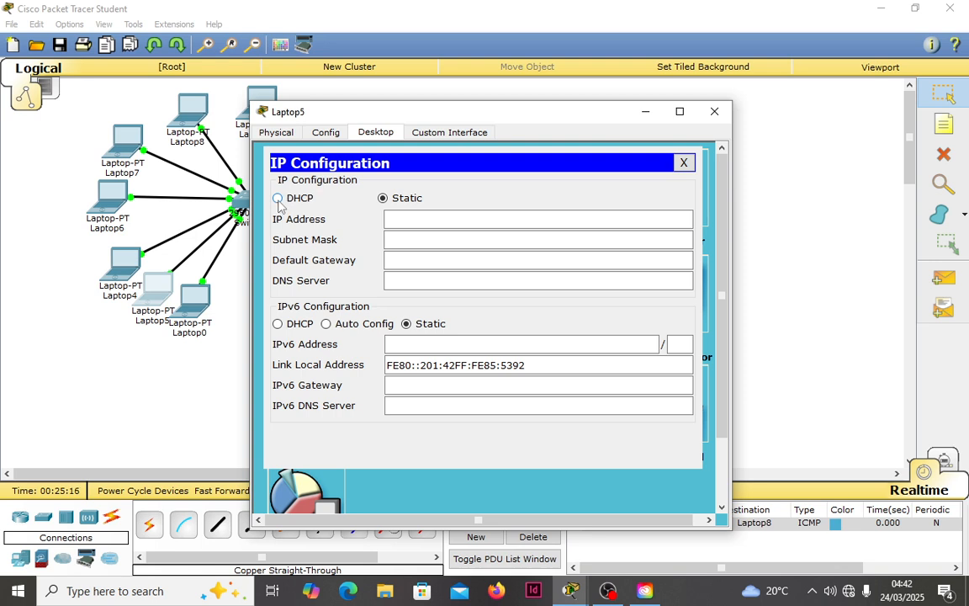
click(278, 198)
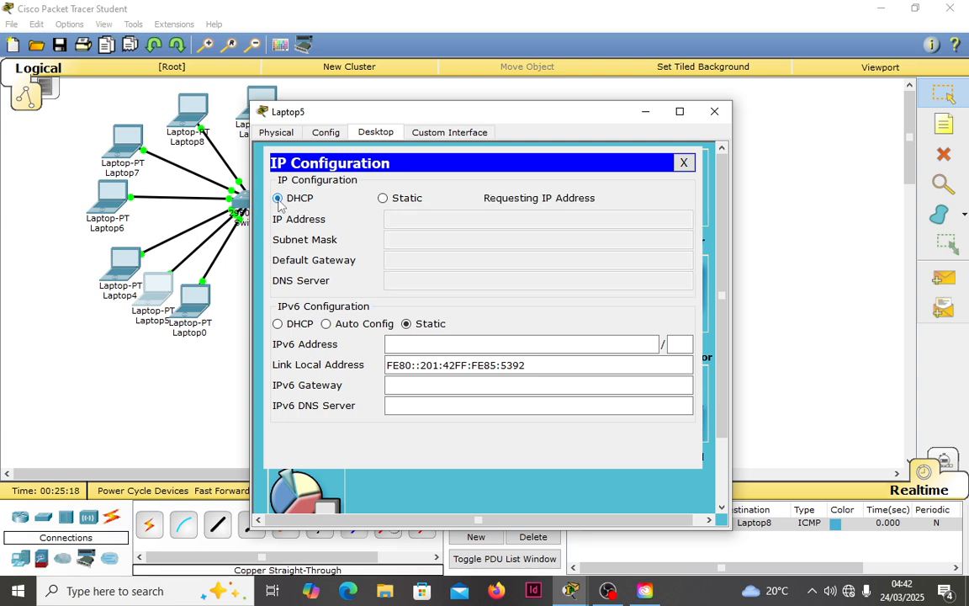
click(707, 114)
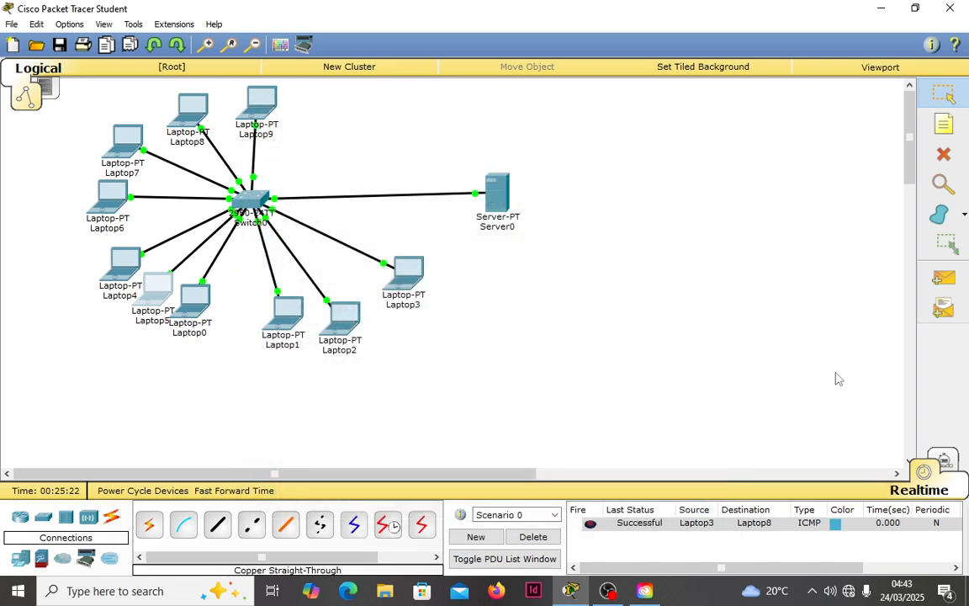
Send one simple PDU from Laptop8 to Laptop5 and another from Laptop7 to Laptop4.
click(943, 278)
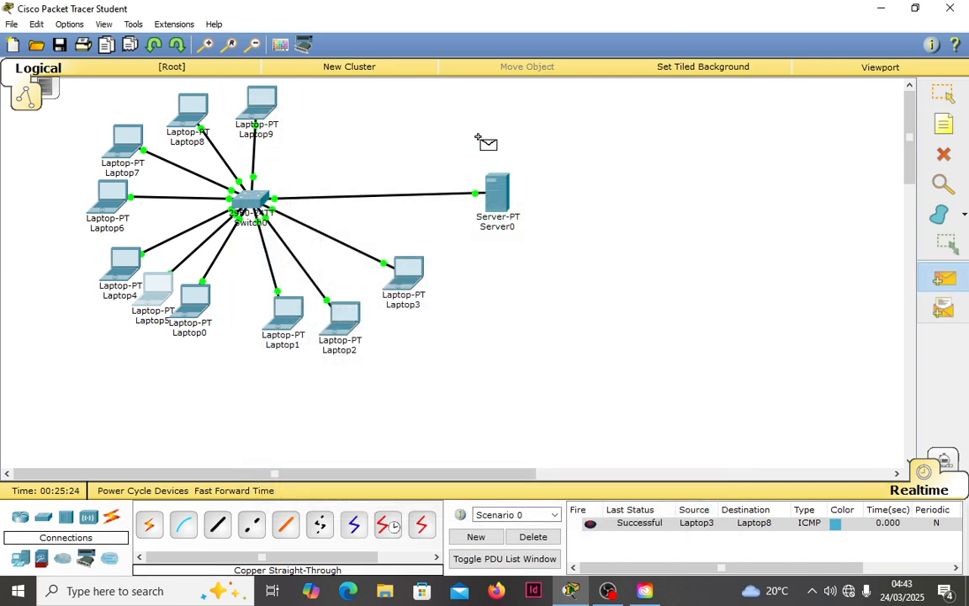
click(185, 100)
click(150, 290)
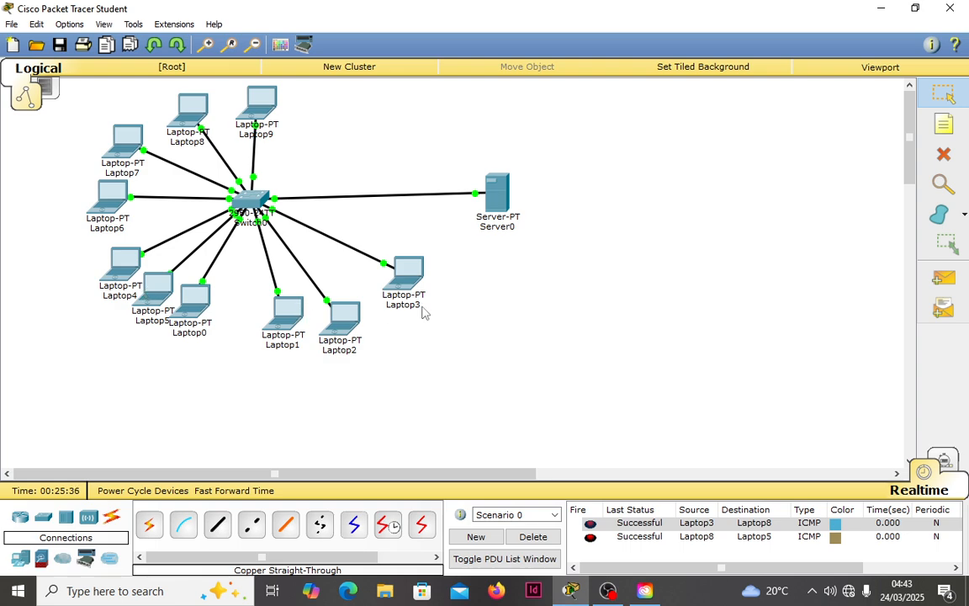
click(942, 278)
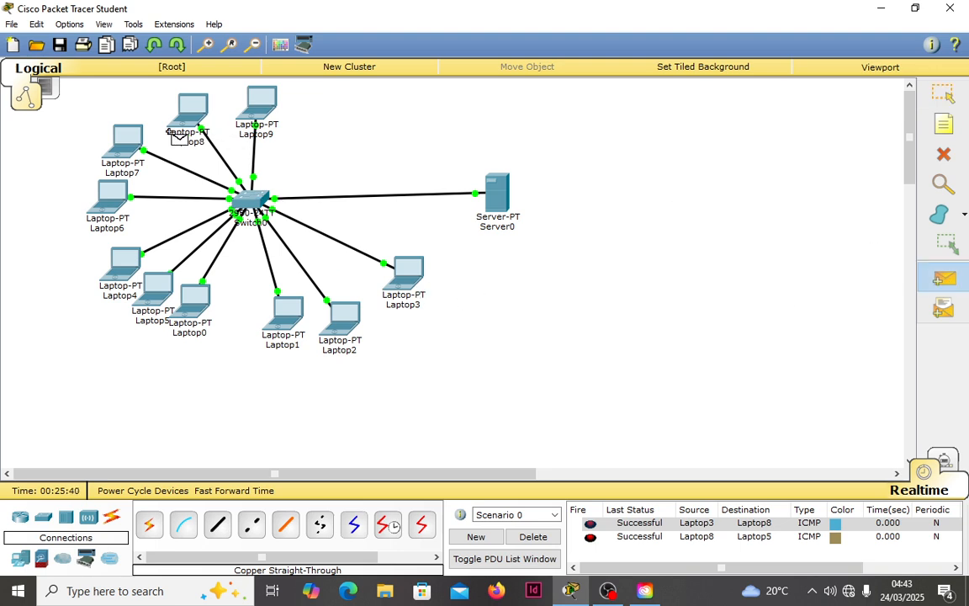
click(121, 134)
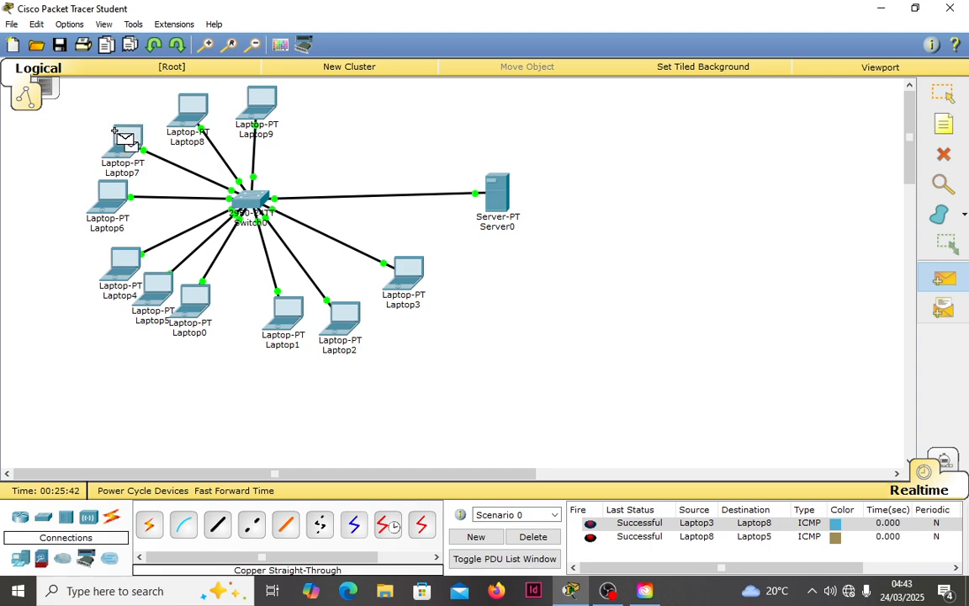
click(112, 267)
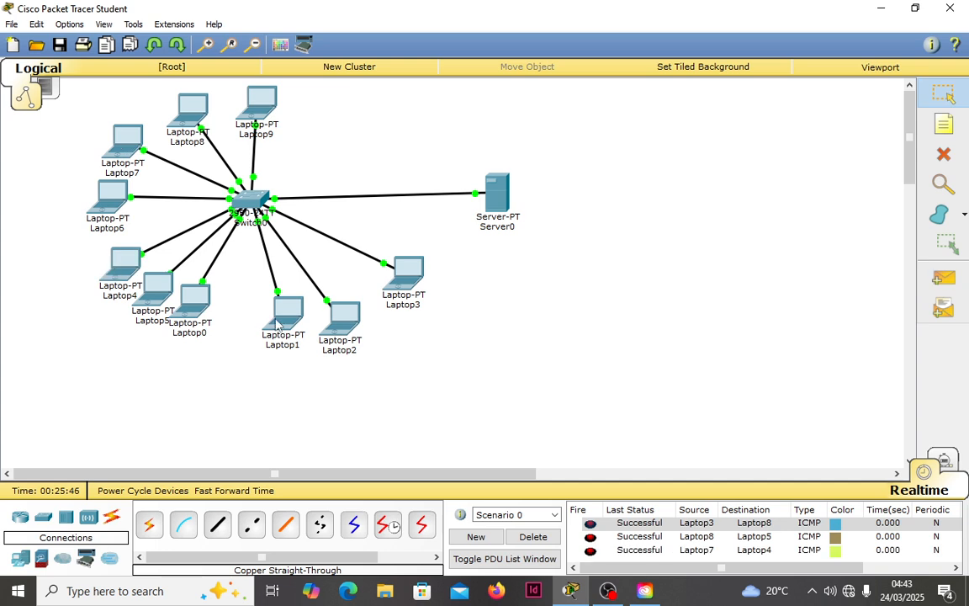
Send a simple PDU from Server0 to Laptop6 and check its status in the PDU list.
mouse_move(276, 325)
click(940, 282)
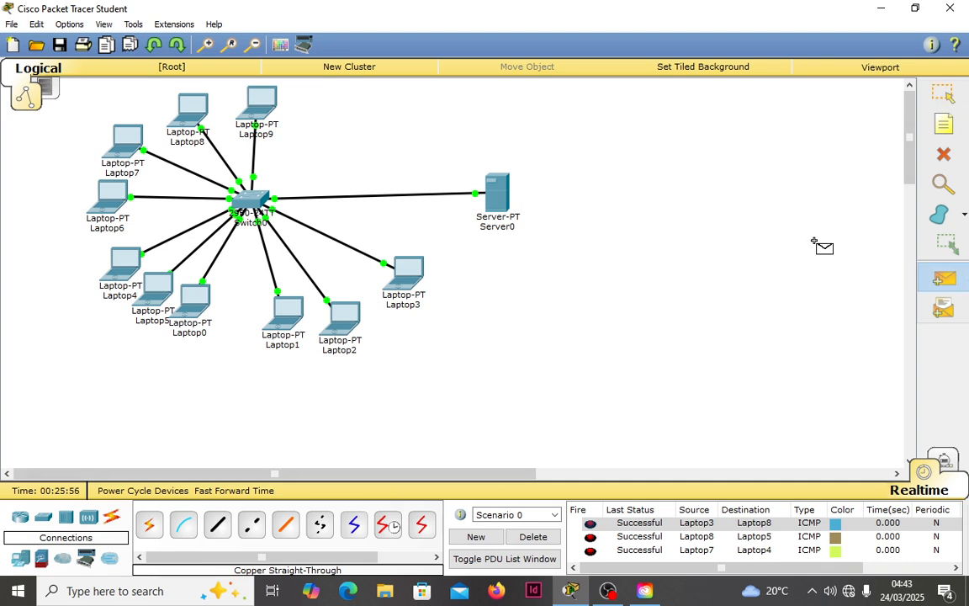
click(497, 180)
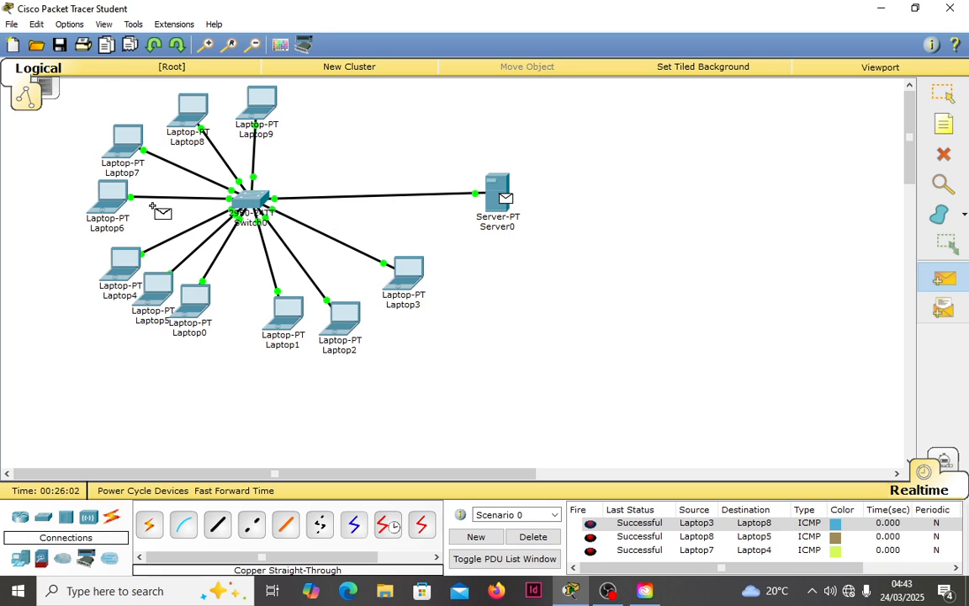
click(101, 190)
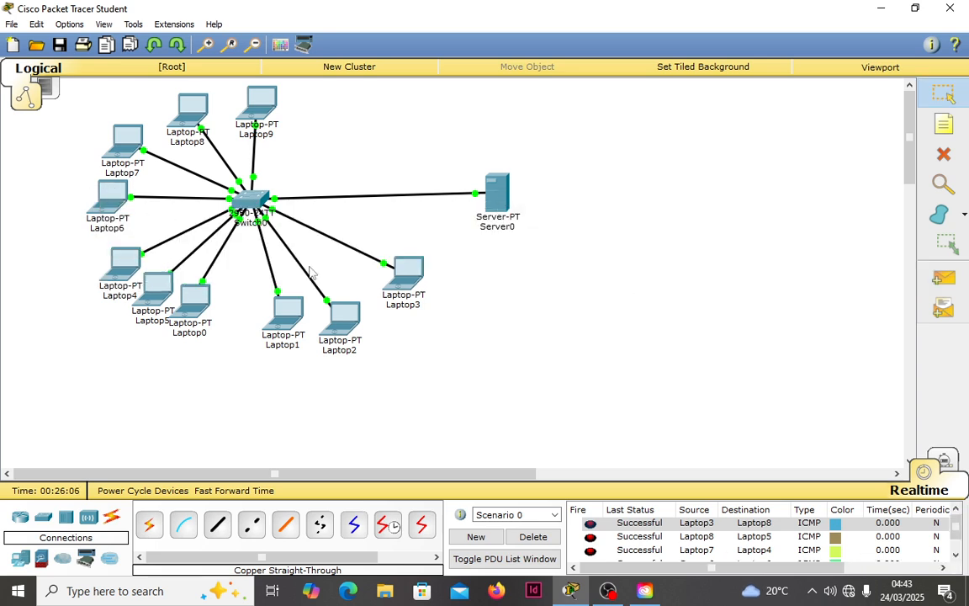
click(955, 554)
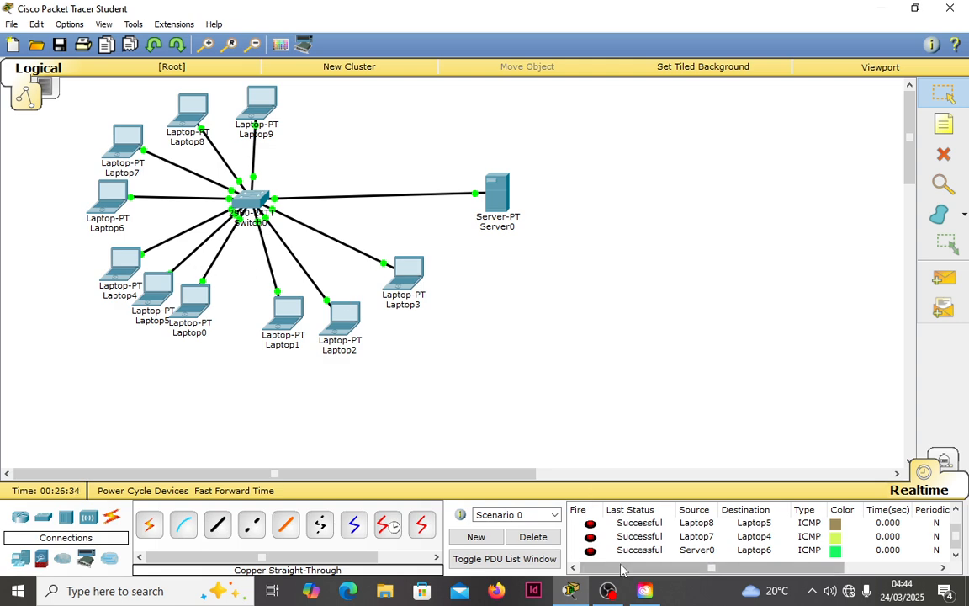
mouse_move(607, 591)
click(614, 502)
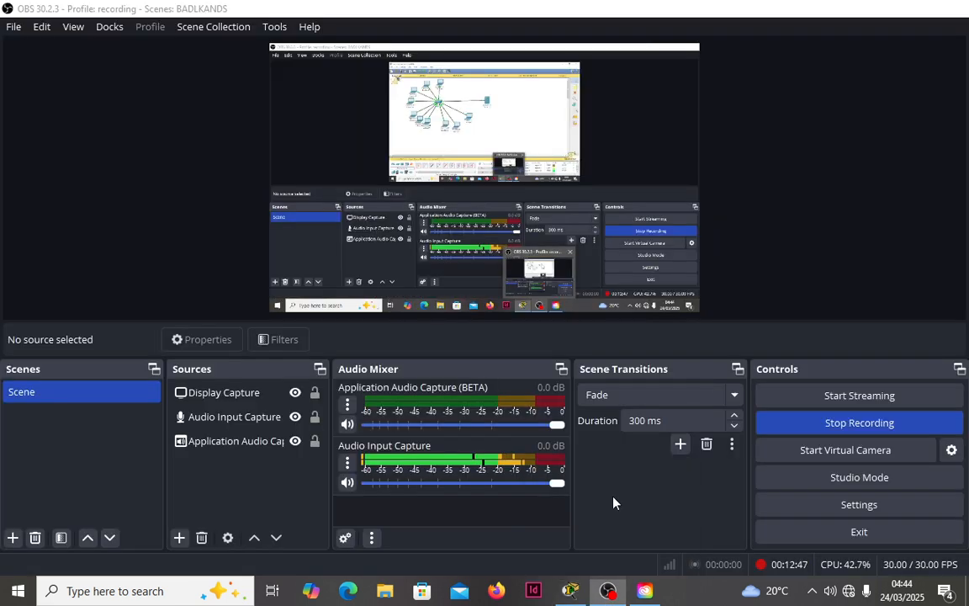